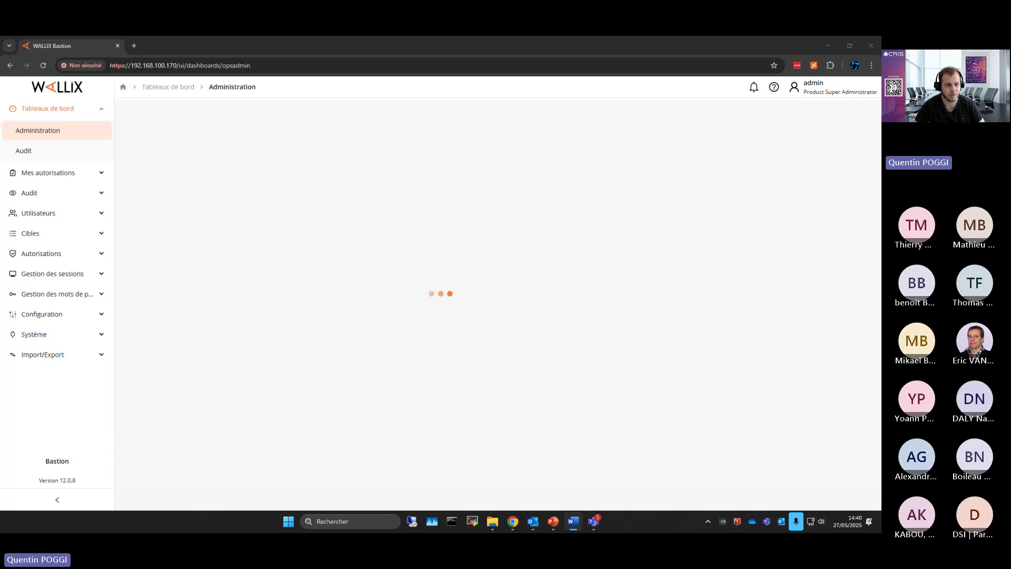
# Start a new device in the targets' equipment list and name it debian-webinaire
pyautogui.click(49, 232)
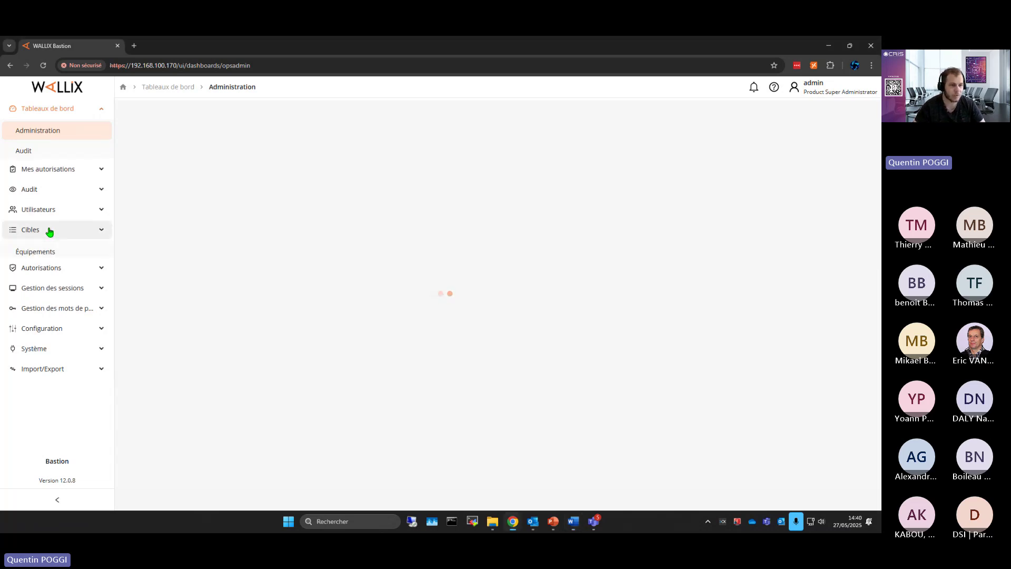
pyautogui.click(47, 211)
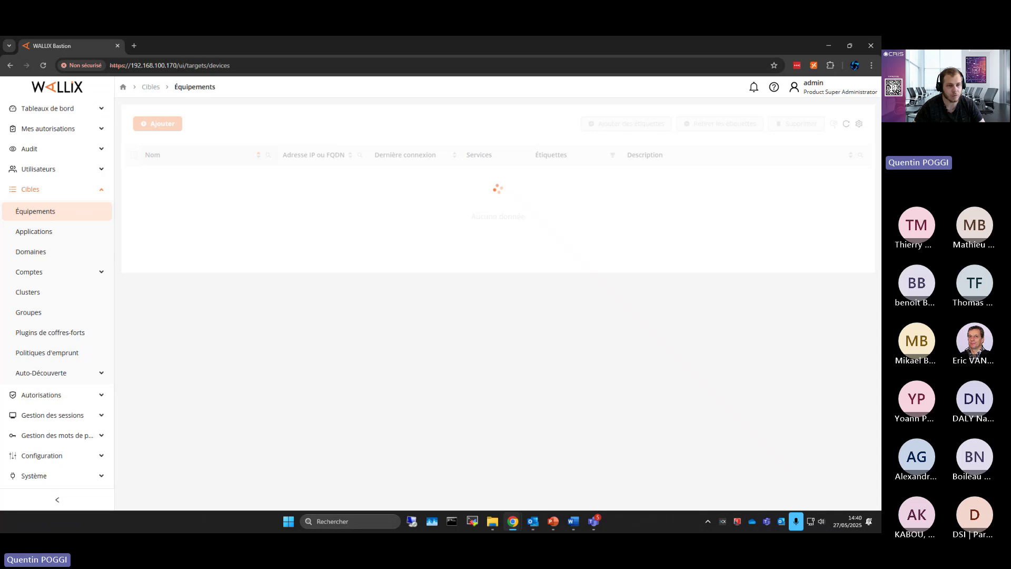
pyautogui.click(758, 159)
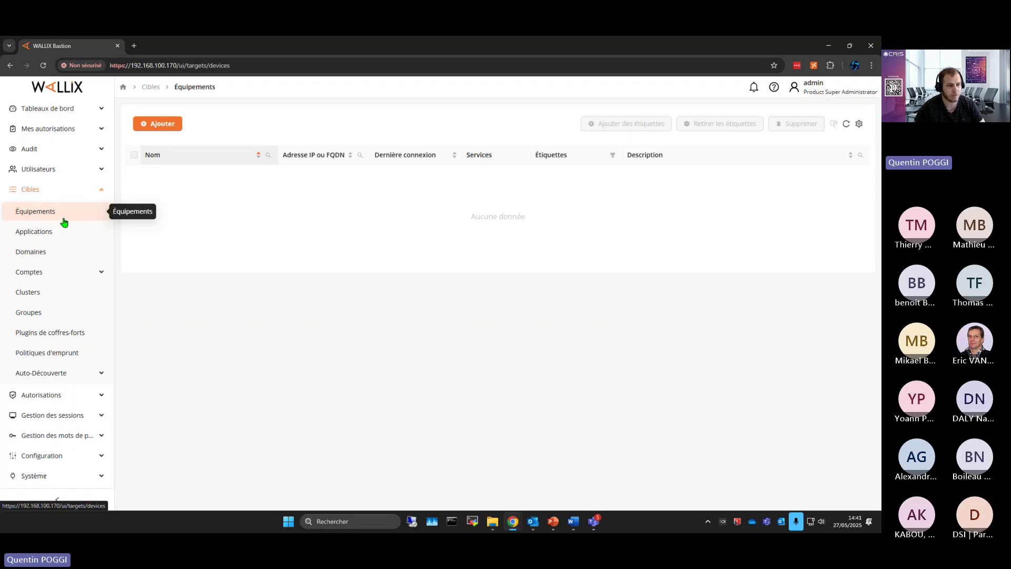
pyautogui.click(163, 125)
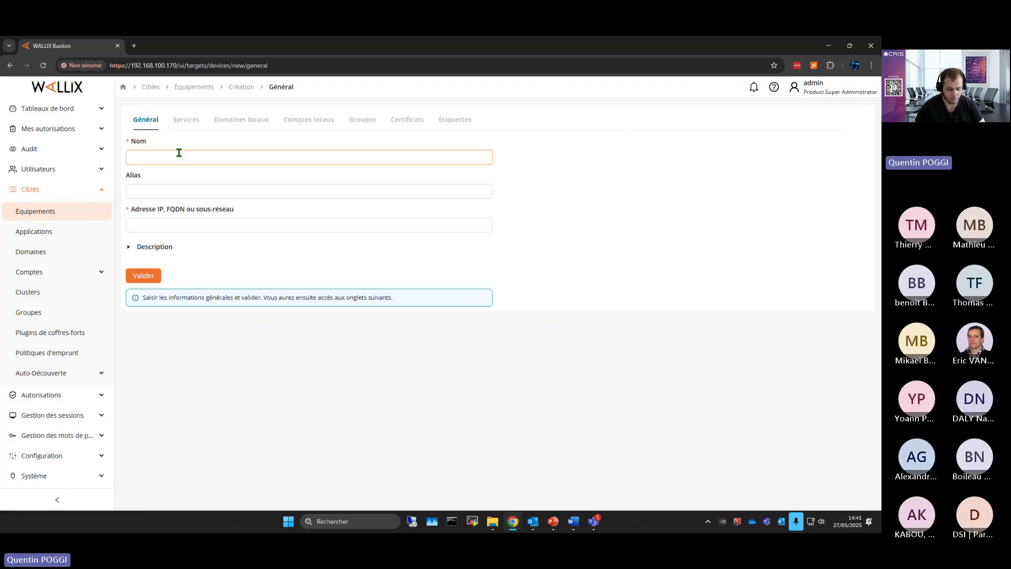
pyautogui.write('debi')
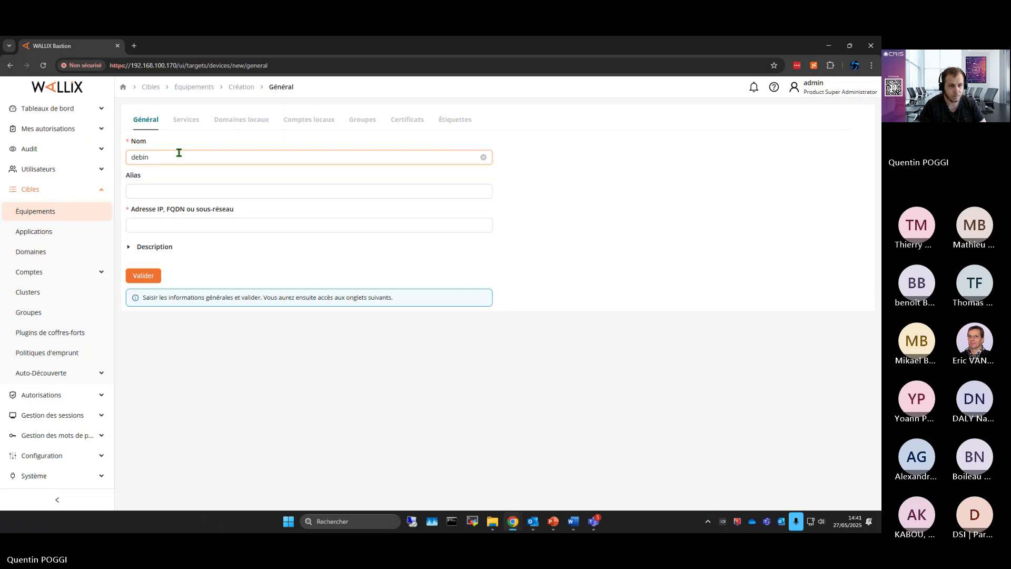
pyautogui.write('an-webi')
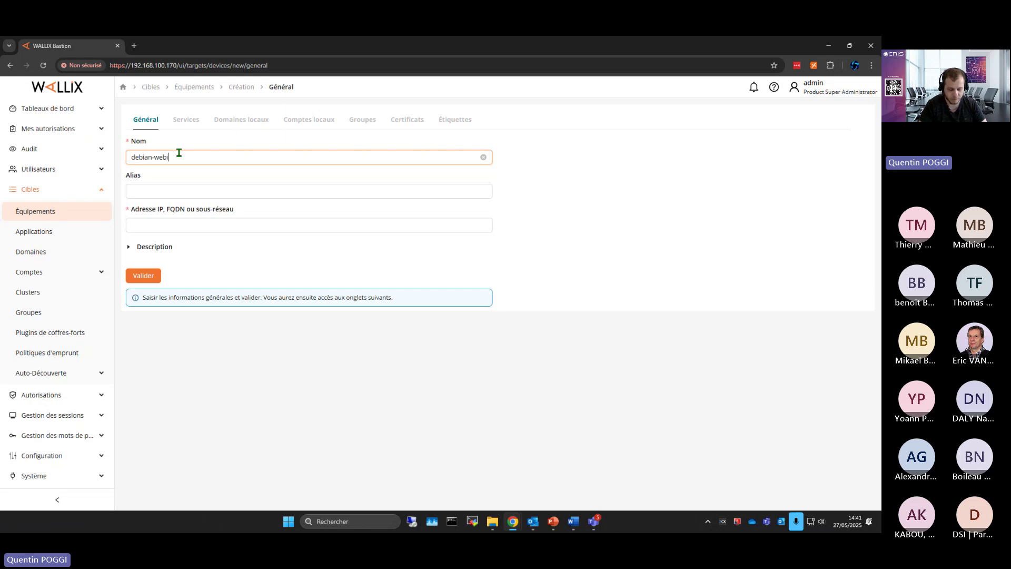
pyautogui.write('naire')
pyautogui.press('Tab')
pyautogui.press('Tab')
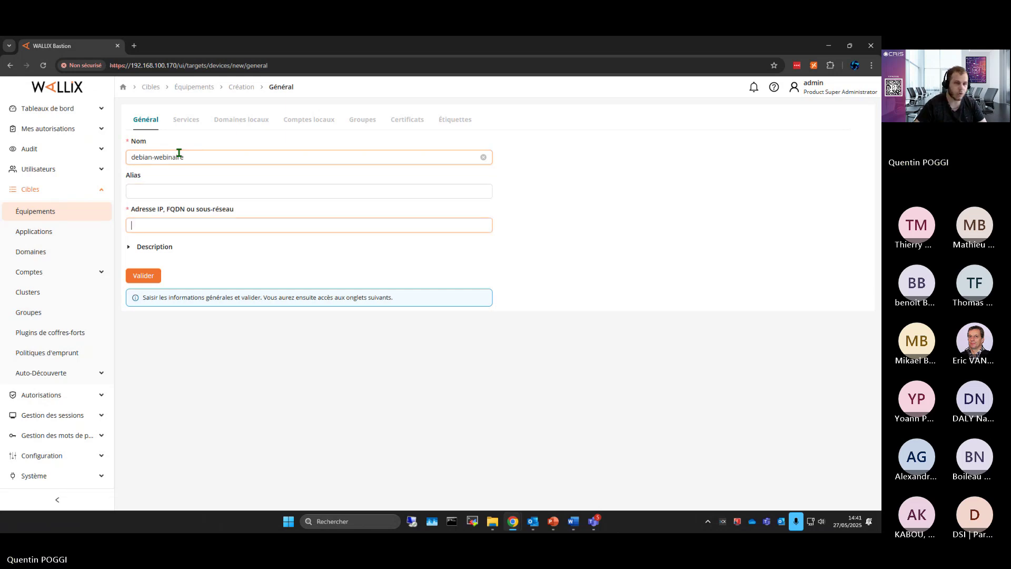
# Set the new device's IP address to 192.168.100.190, leave the alias empty, and save the device
pyautogui.click(152, 192)
pyautogui.click(163, 230)
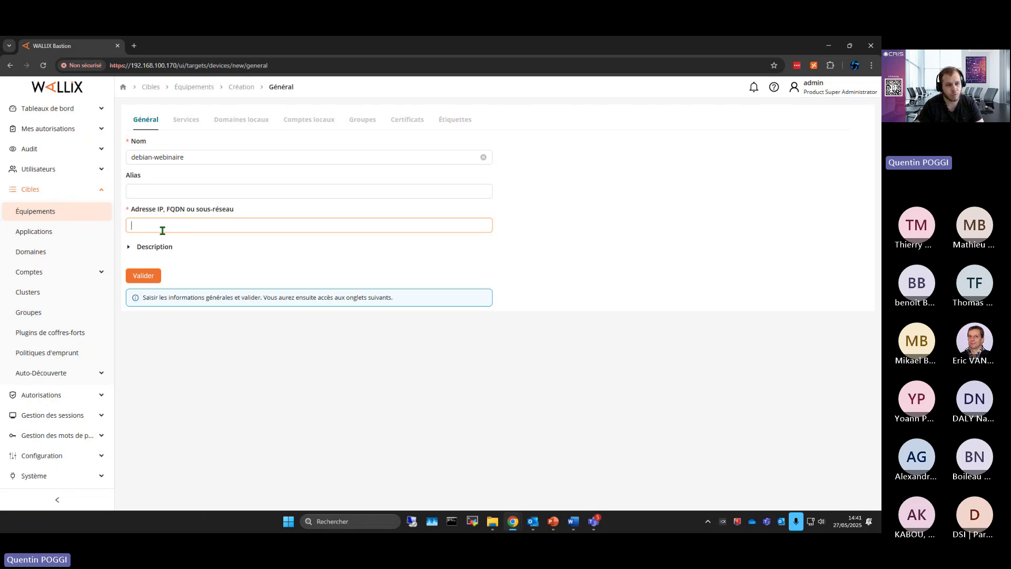
pyautogui.write('192.168')
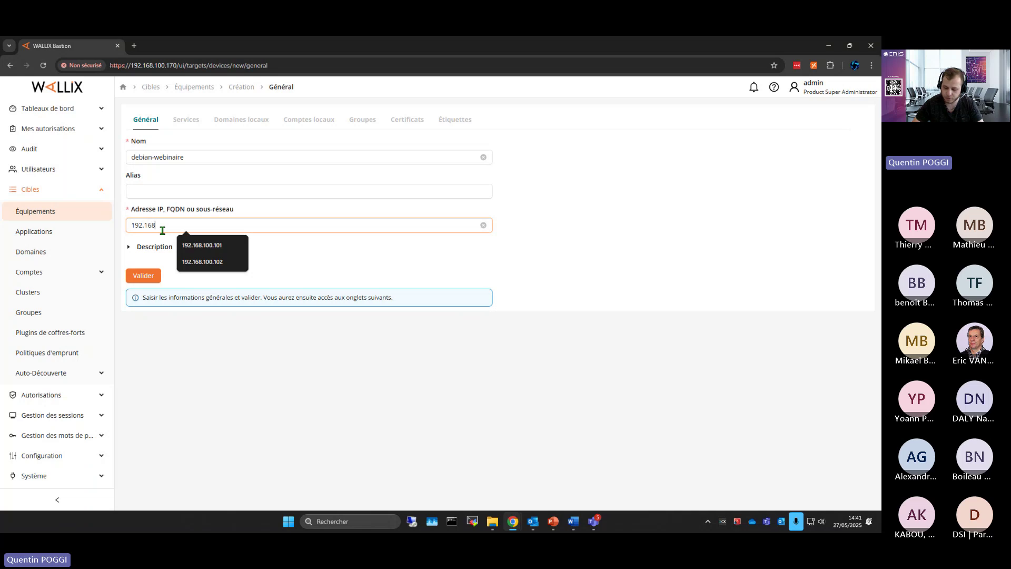
pyautogui.write('.100.190')
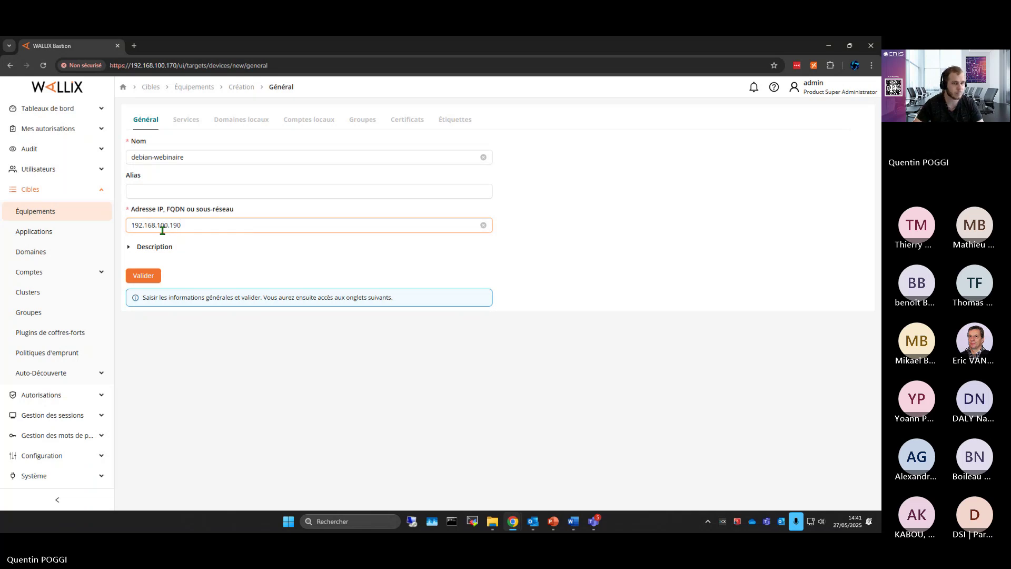
pyautogui.click(156, 282)
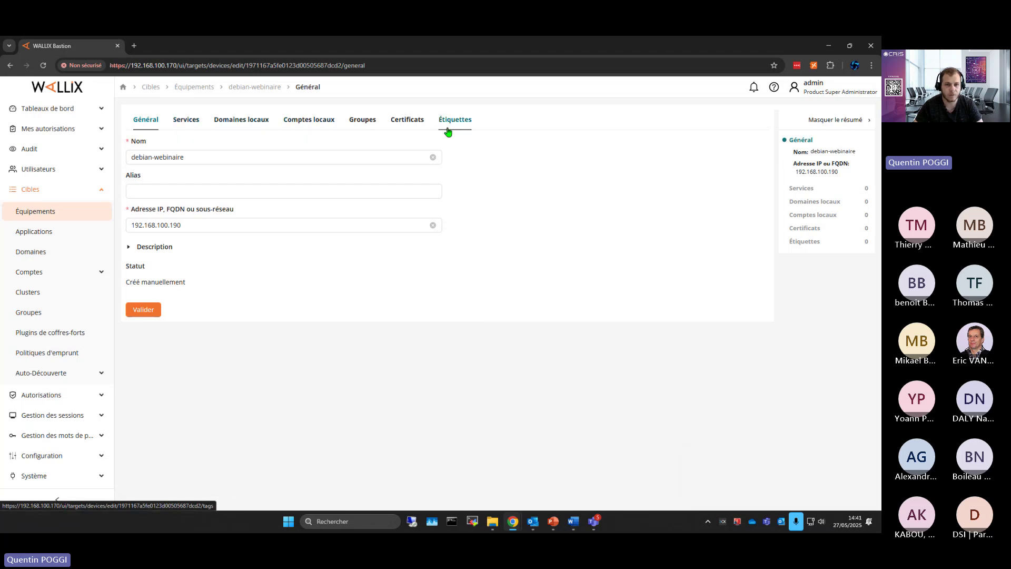
# Add an SSH service to debian-webinaire on port 22 with the SSH connection policy and the default proxy options
pyautogui.click(186, 121)
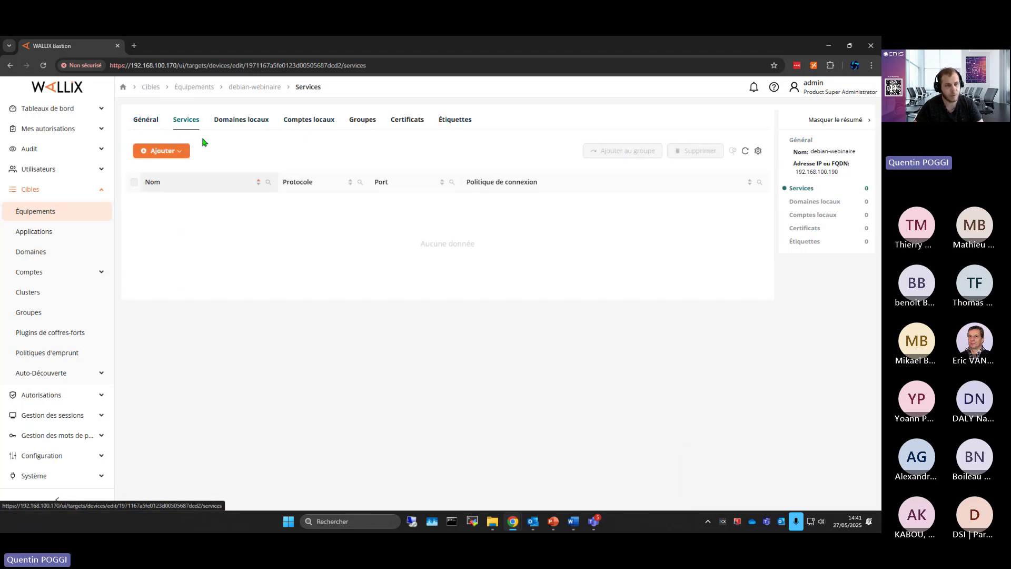
pyautogui.click(186, 151)
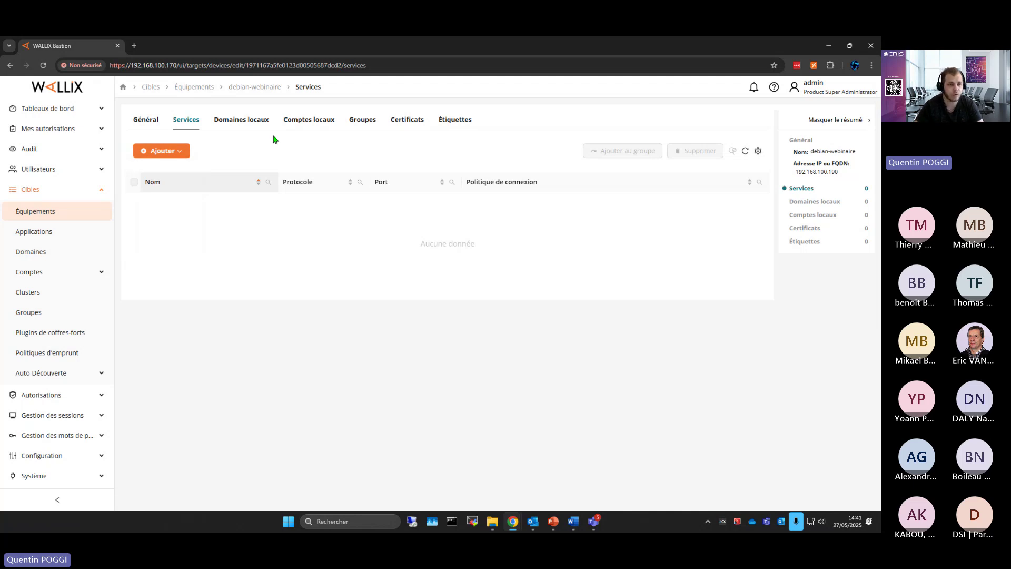
pyautogui.click(169, 151)
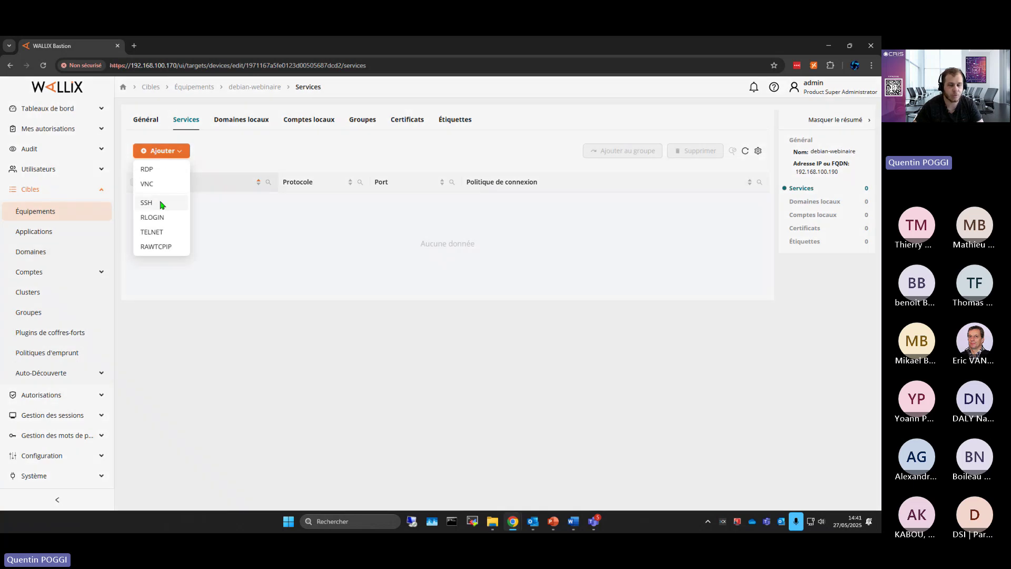
pyautogui.click(160, 204)
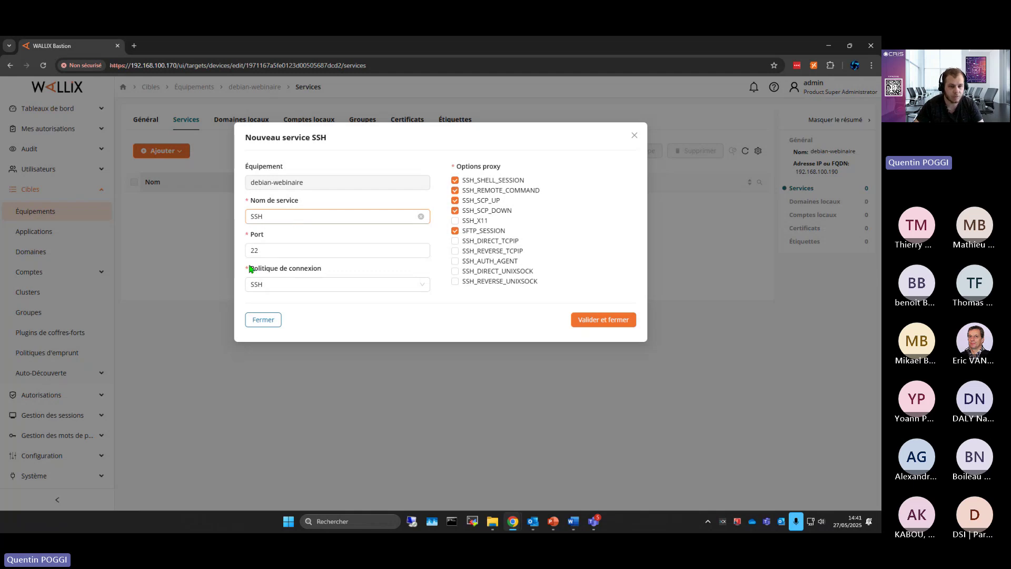
pyautogui.moveTo(250, 268); pyautogui.dragTo(383, 286)
pyautogui.click(383, 286)
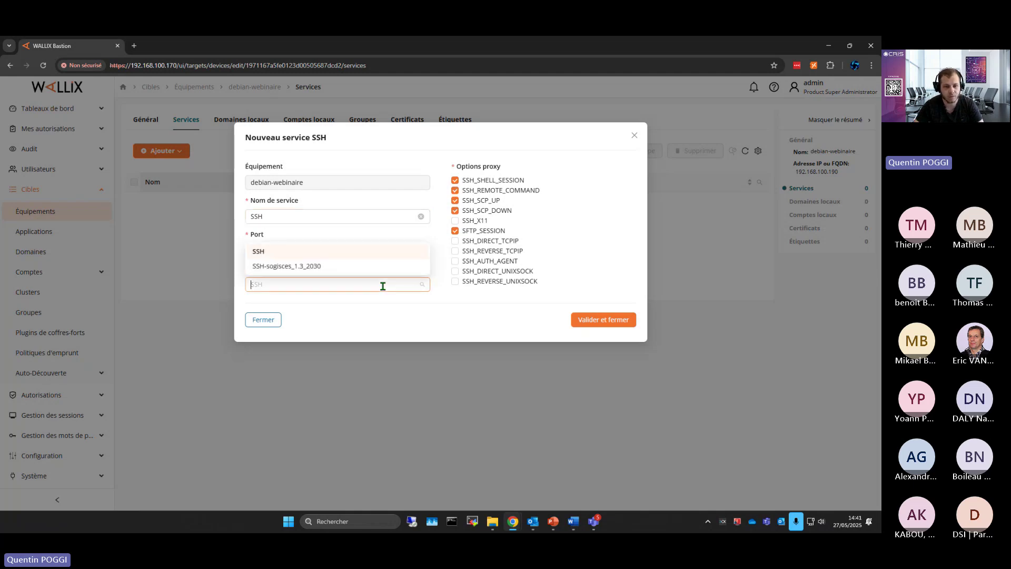
pyautogui.click(268, 250)
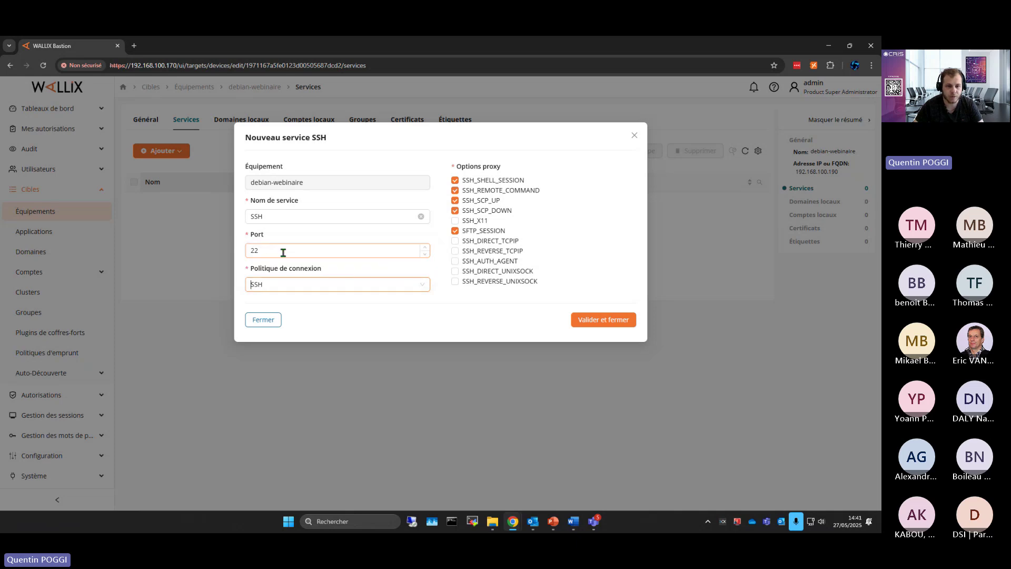
pyautogui.click(281, 216)
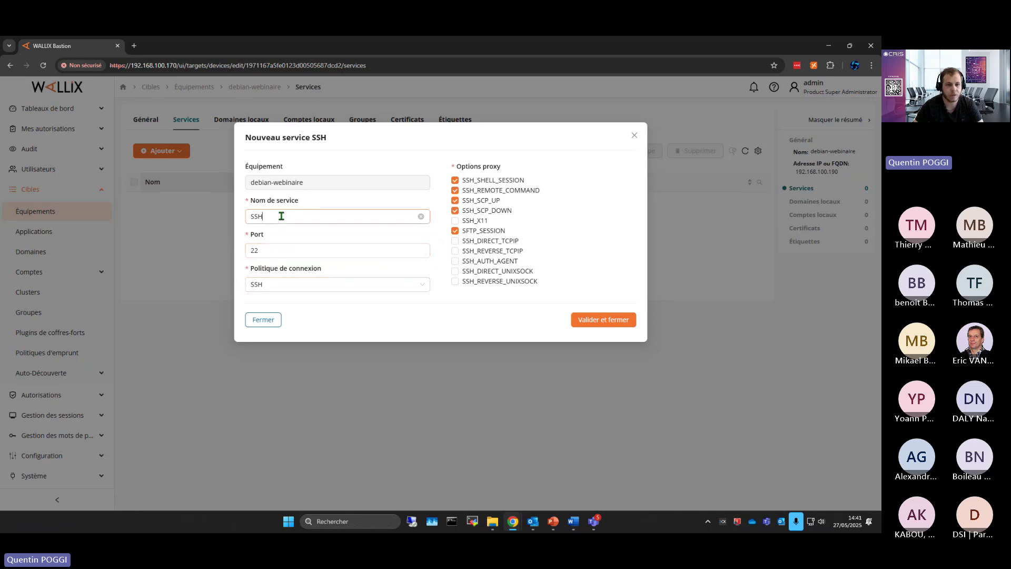
pyautogui.click(277, 250)
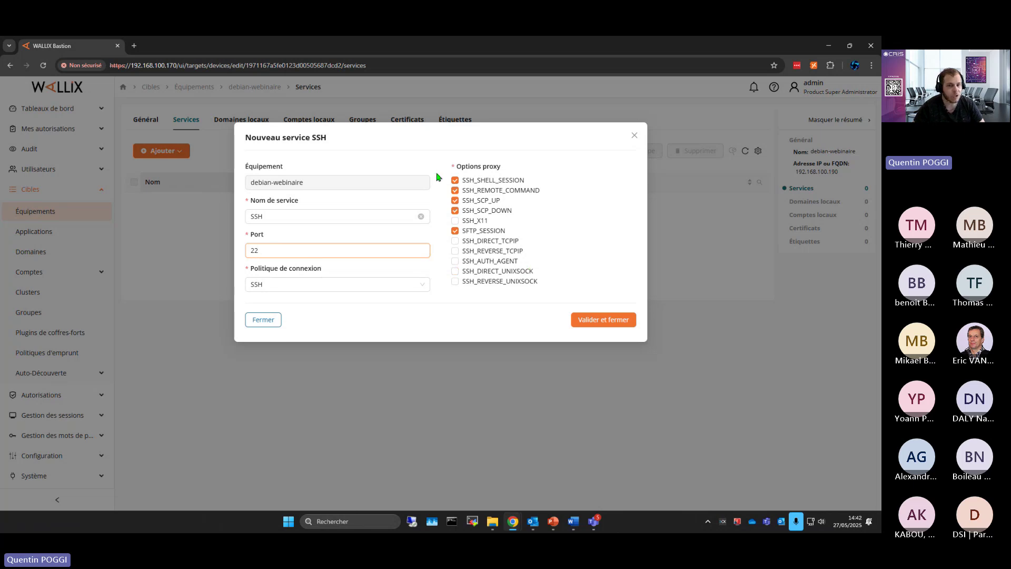
pyautogui.click(600, 319)
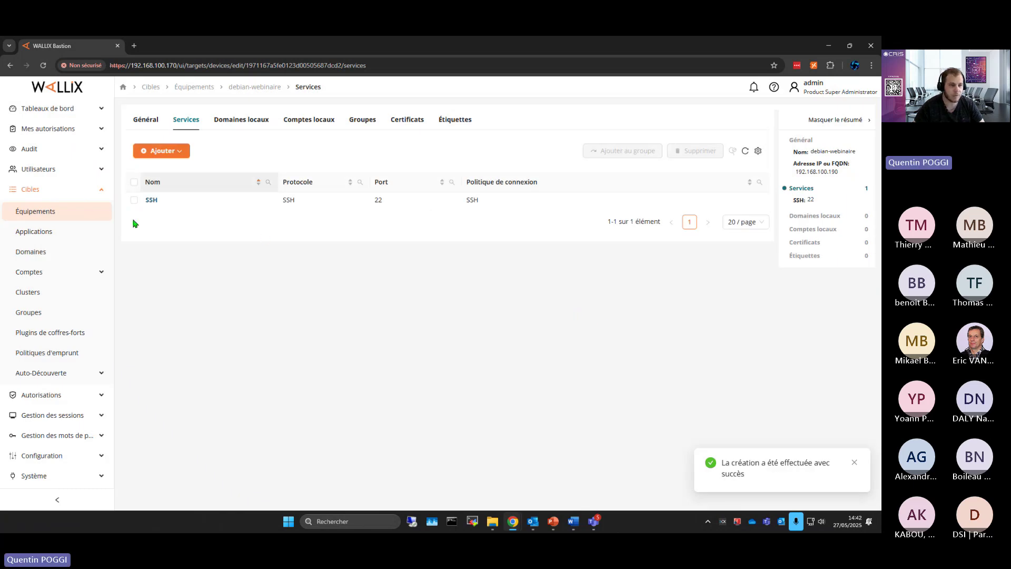
# Create a second target device named AD with the IP address 192.168.100.100
pyautogui.click(88, 216)
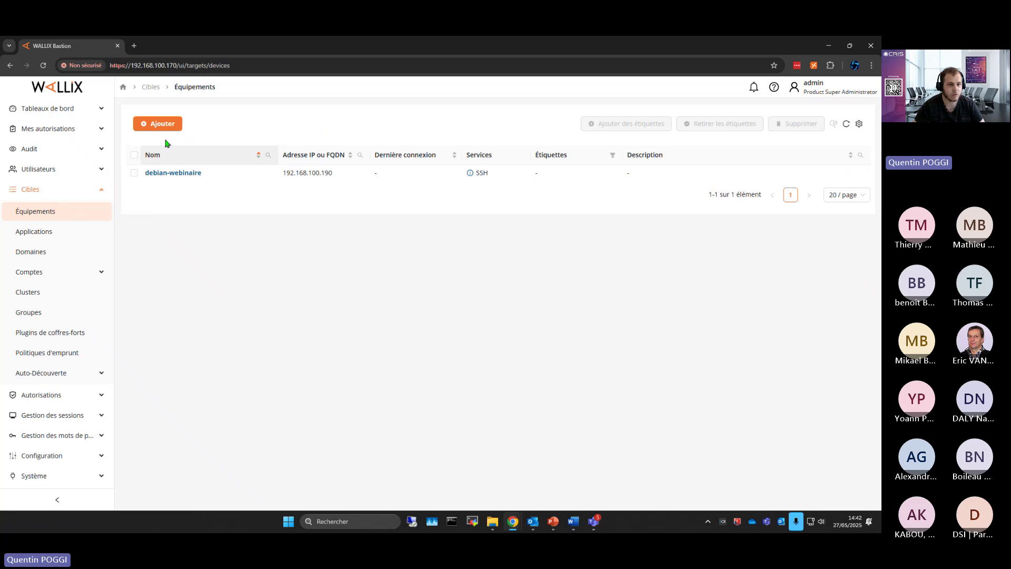
pyautogui.click(163, 124)
pyautogui.click(165, 158)
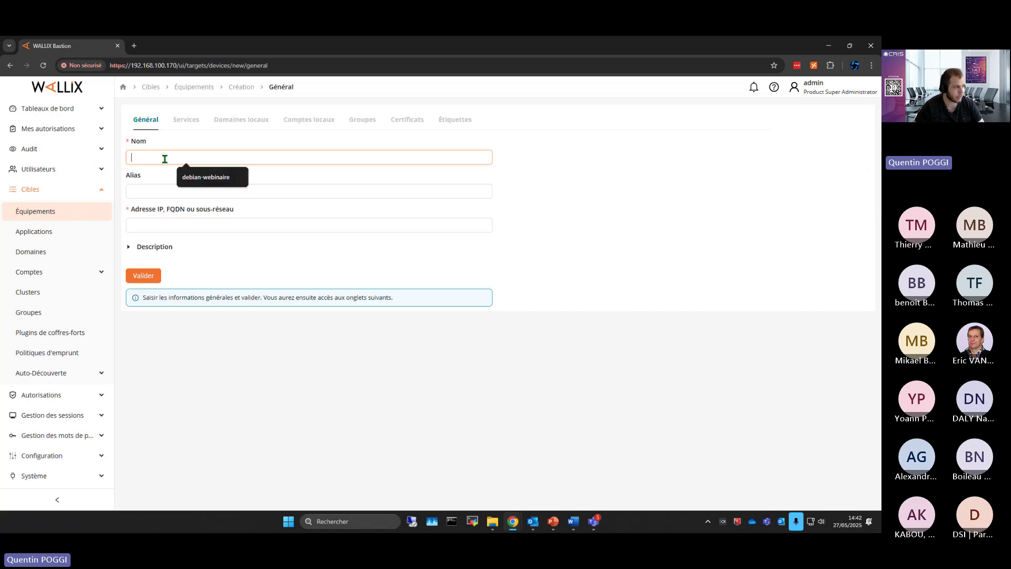
pyautogui.write('AD')
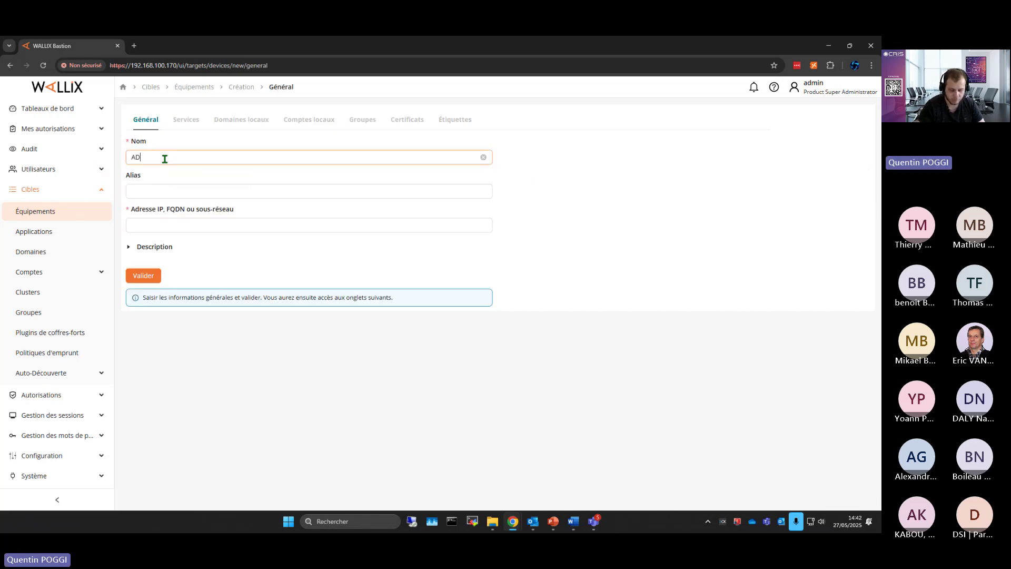
pyautogui.press('Tab')
pyautogui.press('Tab')
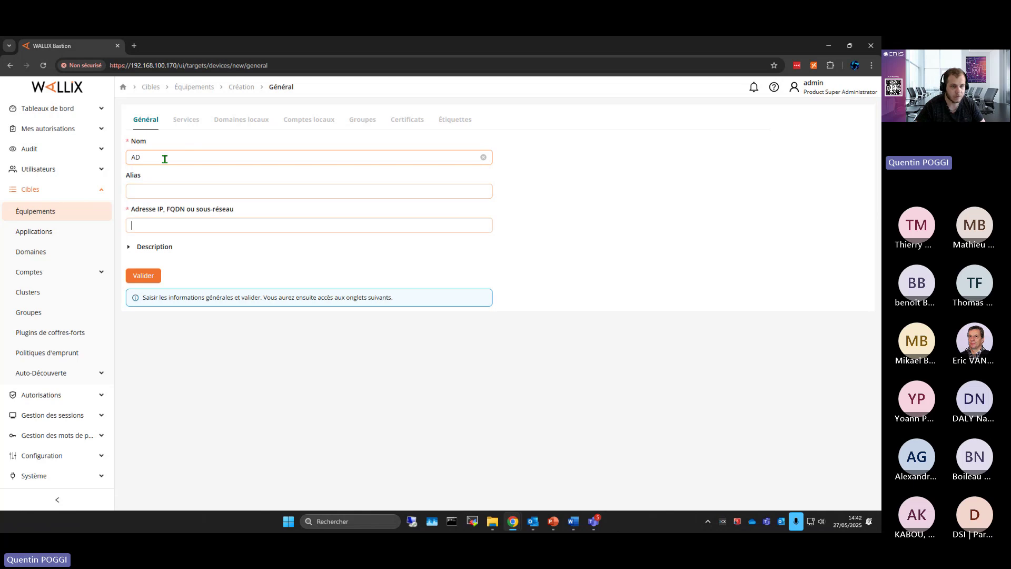
pyautogui.write('192.168.100.100')
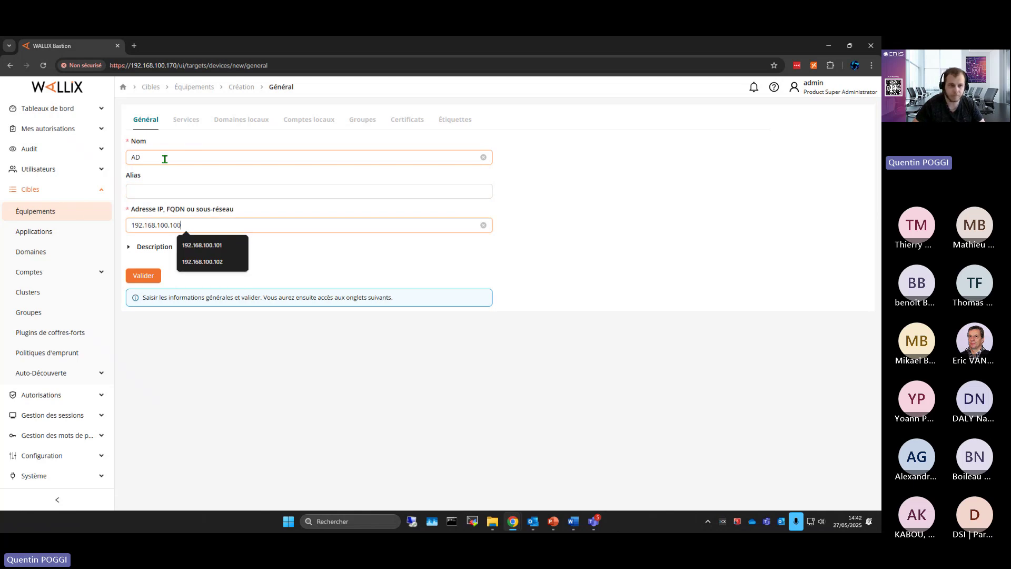
pyautogui.click(150, 278)
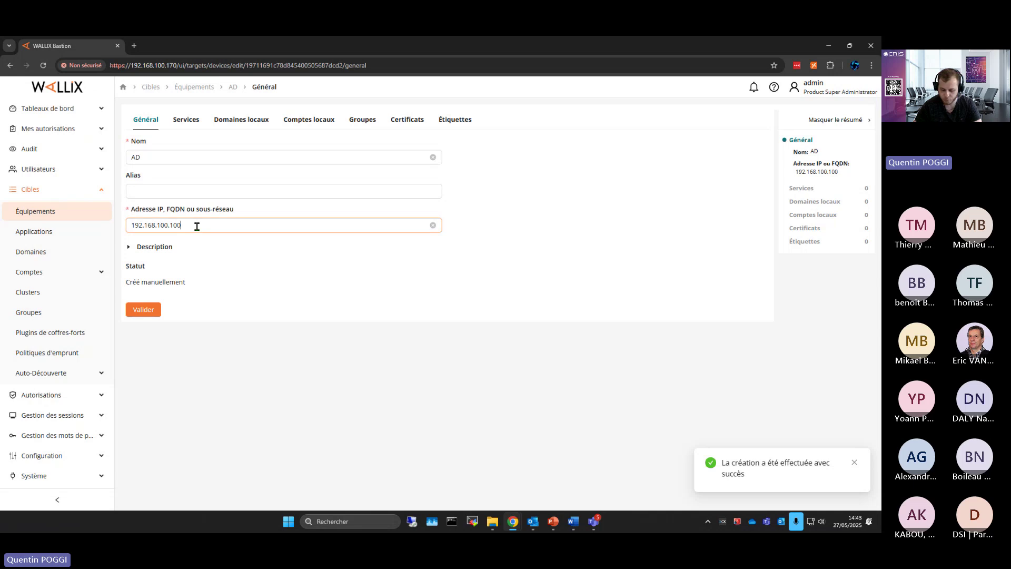
# Correct the AD device's IP address to 192.168.100.101 and save the change
pyautogui.press('BackSpace')
pyautogui.write('1')
pyautogui.click(143, 309)
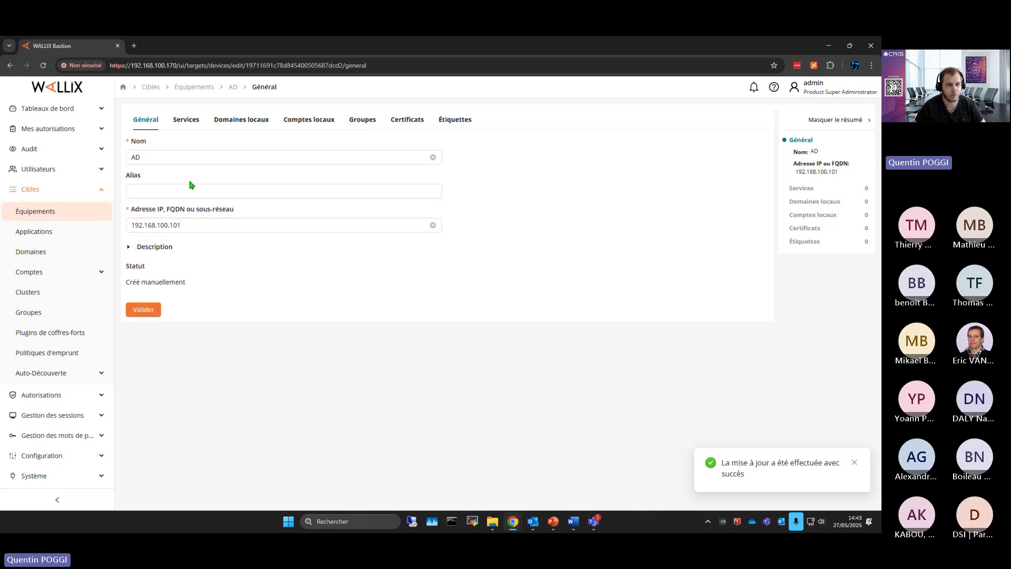
# Add an RDP service to the AD device on port 3389 with the RDP connection policy and all proxy options enabled
pyautogui.click(184, 120)
pyautogui.click(168, 152)
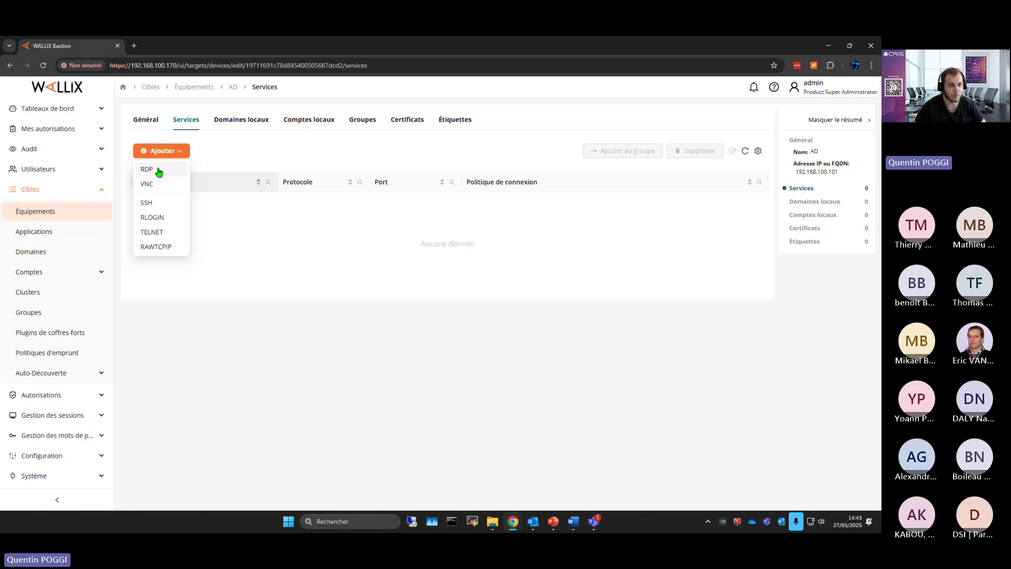
pyautogui.click(158, 171)
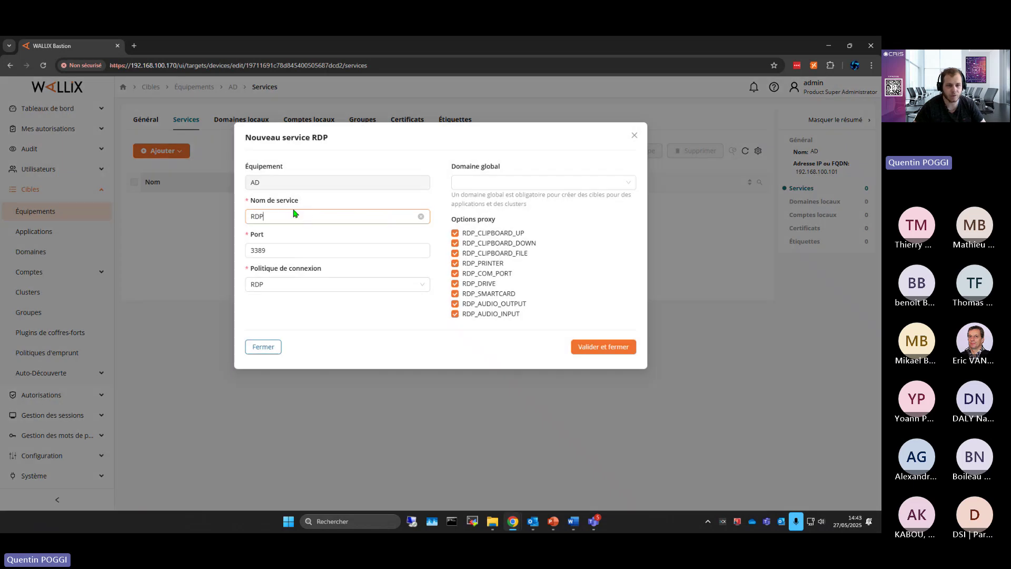
pyautogui.click(277, 250)
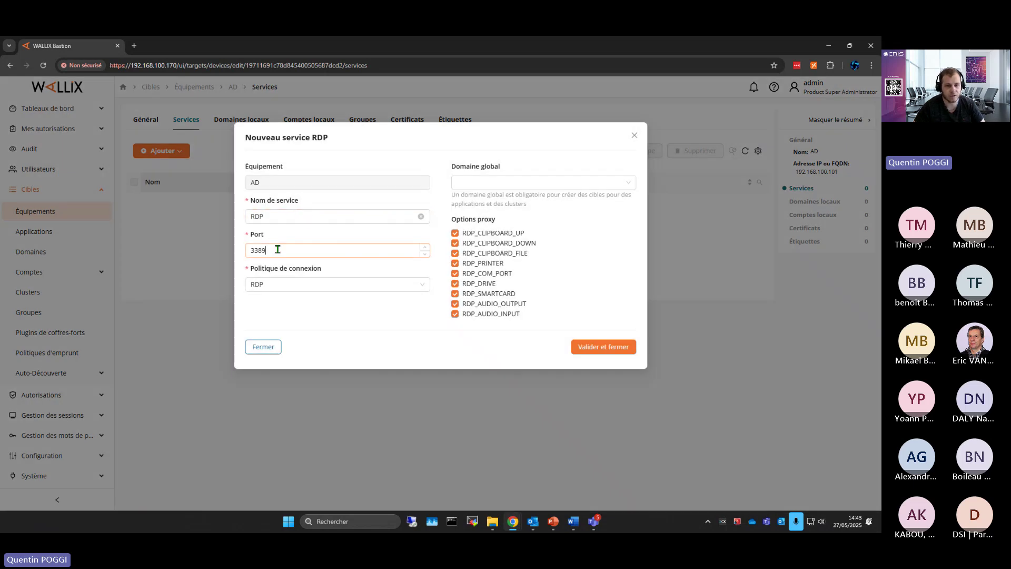
pyautogui.click(288, 284)
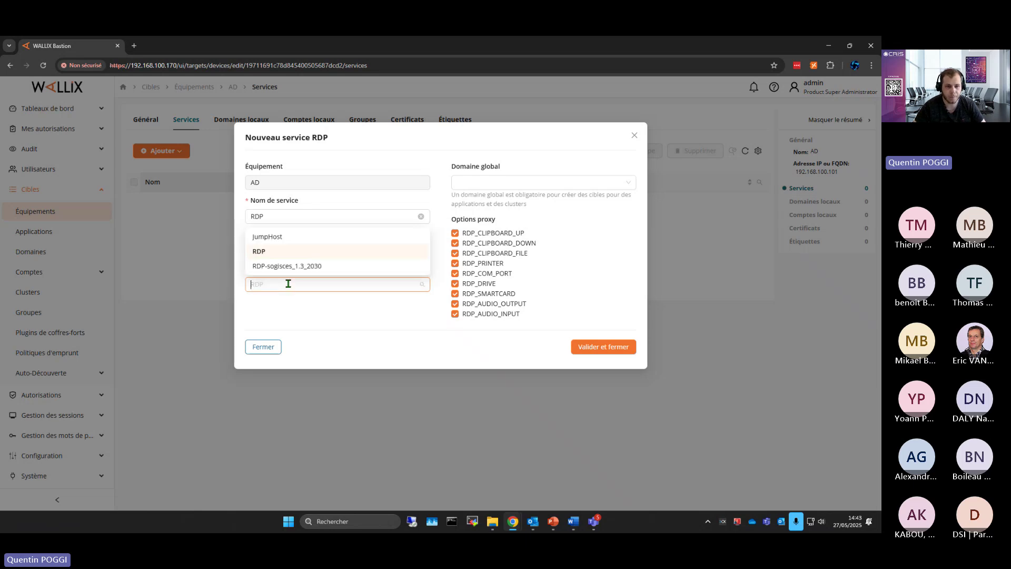
pyautogui.click(274, 254)
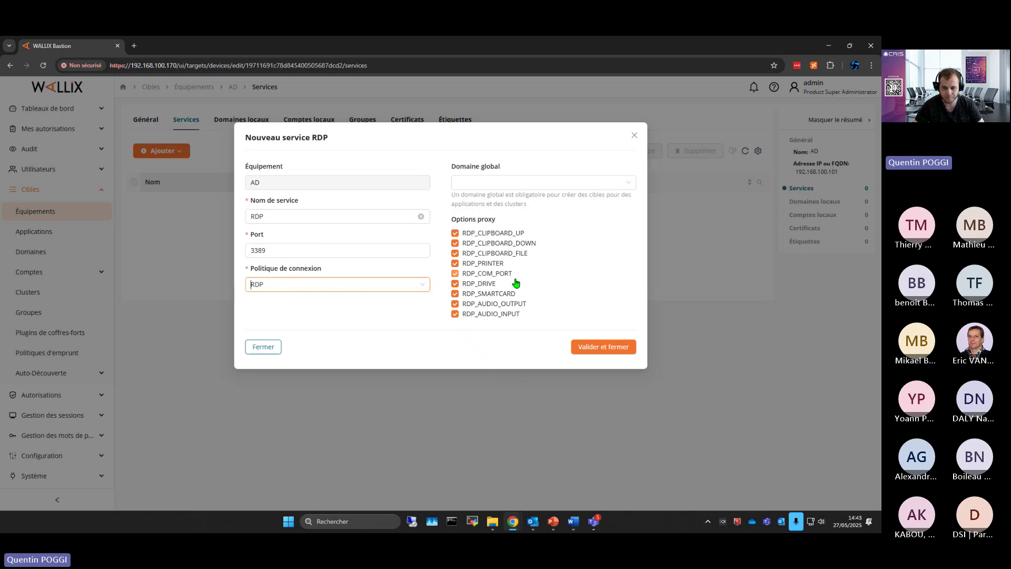
pyautogui.click(607, 352)
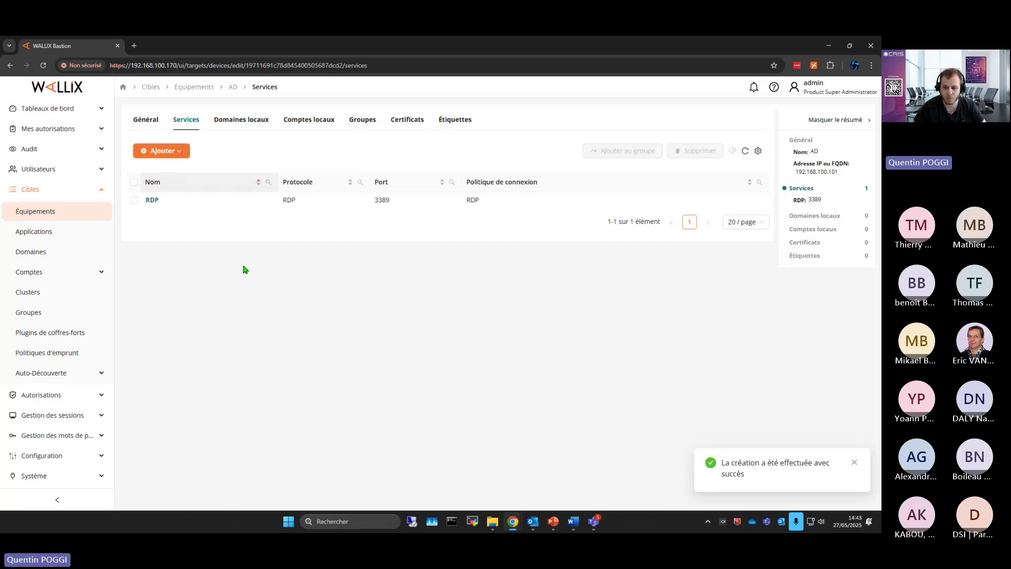
pyautogui.hotkey('alt', 'Tab')
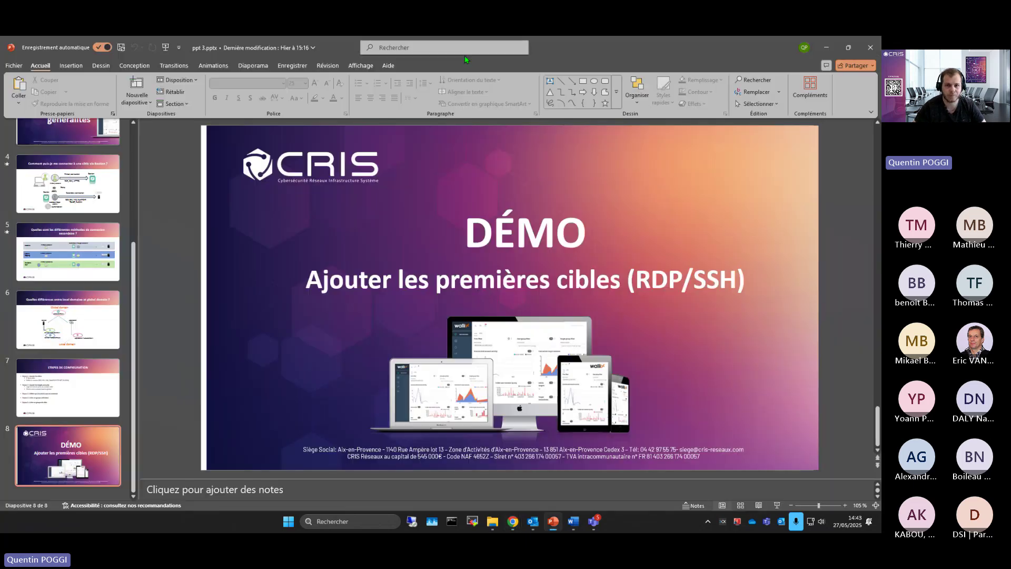
pyautogui.moveTo(546, 43); pyautogui.dragTo(881, 59)
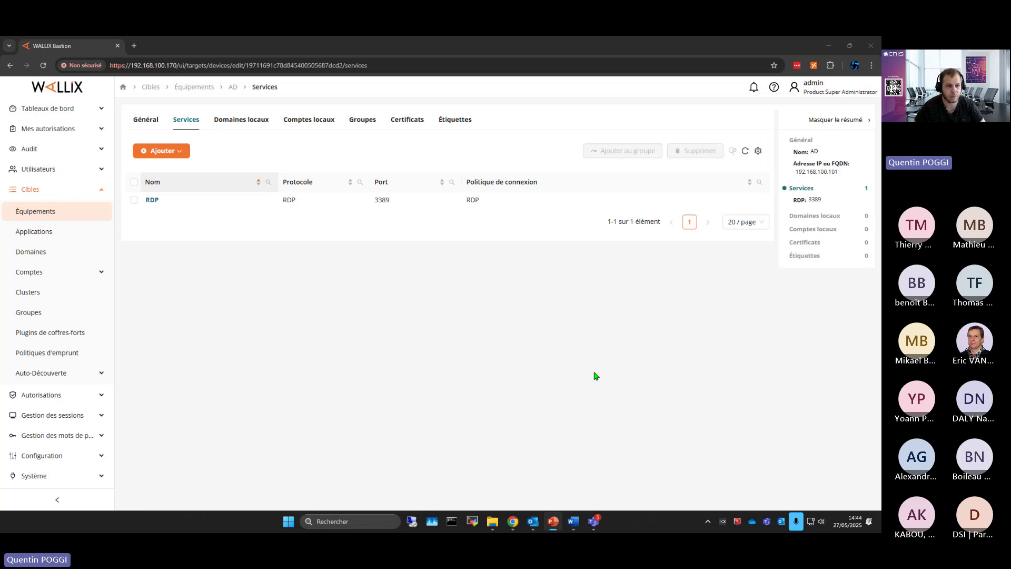
# Open the local accounts list of the debian-webinaire device
pyautogui.click(96, 218)
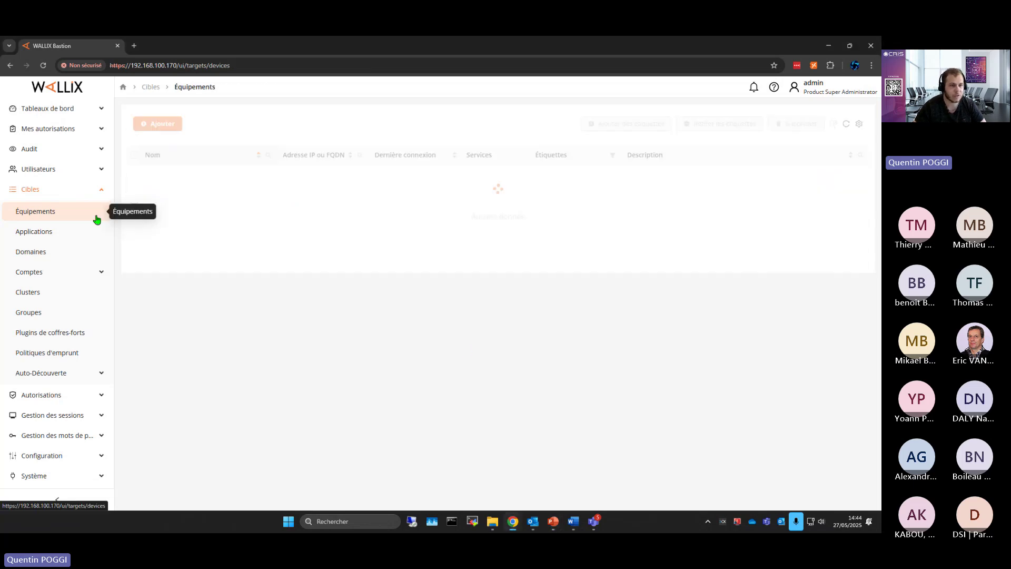
pyautogui.click(191, 188)
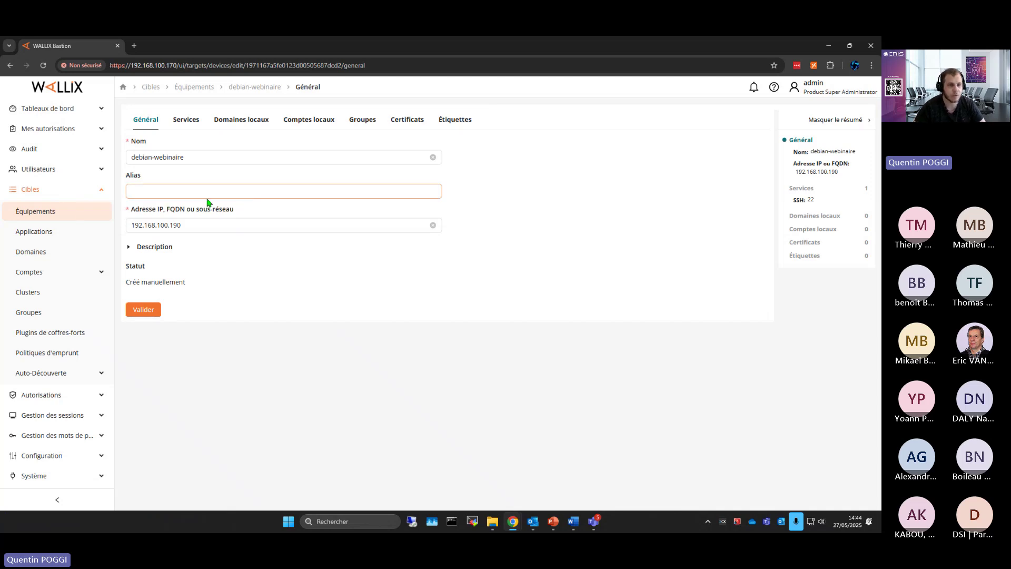
pyautogui.click(299, 125)
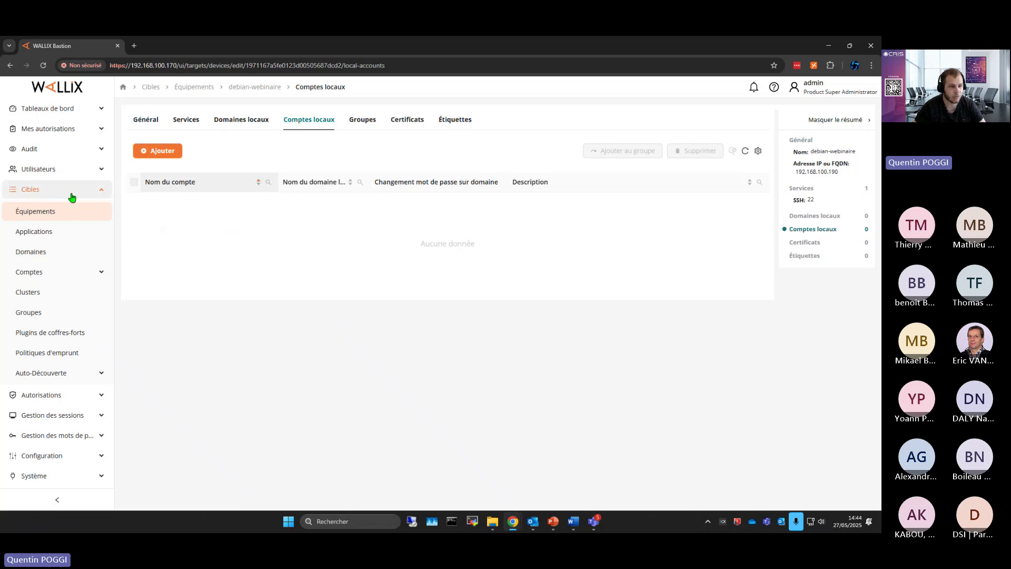
# Start a new device account and assign it to the debian-webinaire device
pyautogui.click(74, 273)
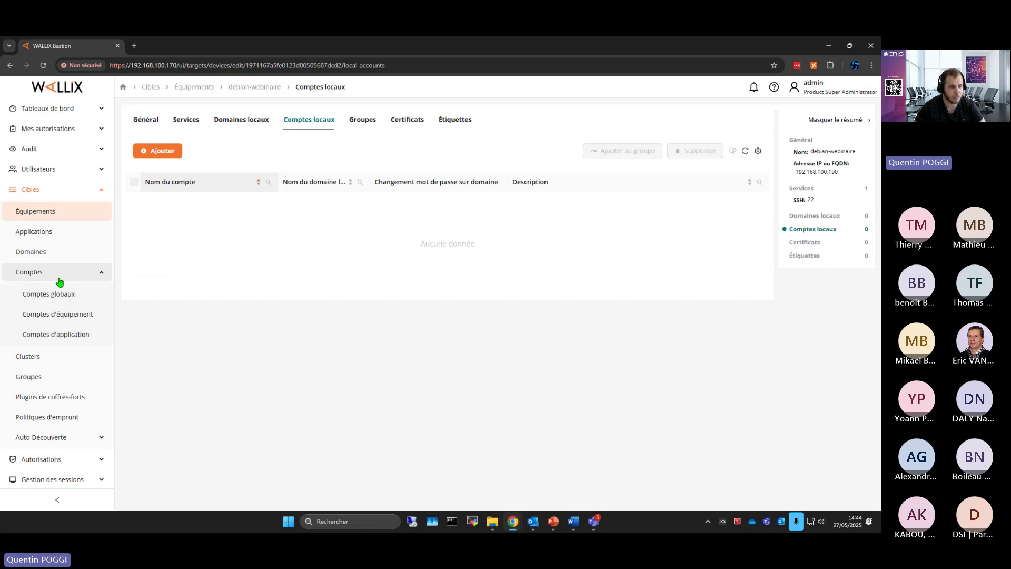
pyautogui.click(72, 320)
pyautogui.click(169, 125)
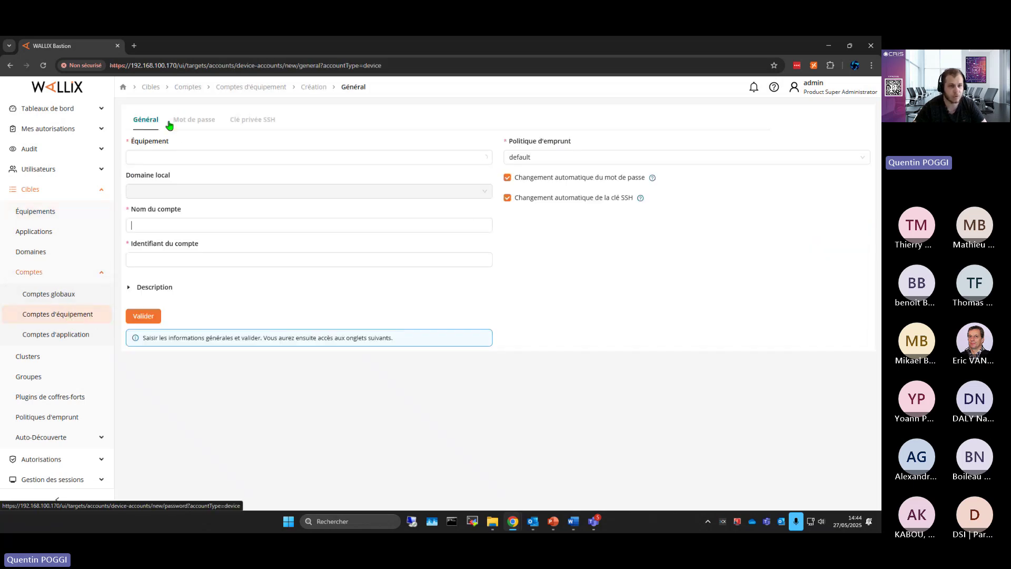
pyautogui.click(148, 160)
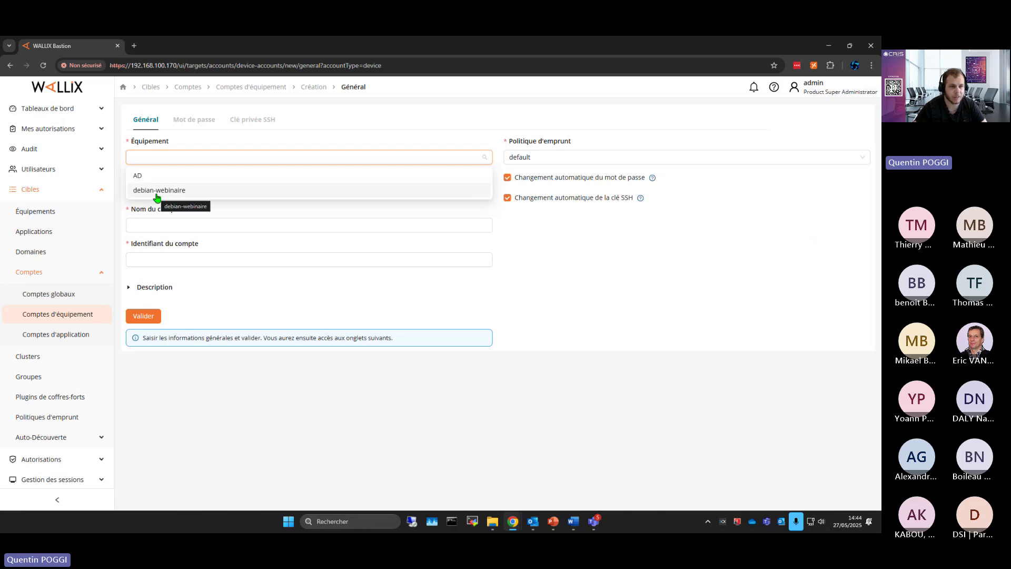
pyautogui.click(157, 194)
# Try to enter debian.local as the new account's local domain
pyautogui.click(154, 192)
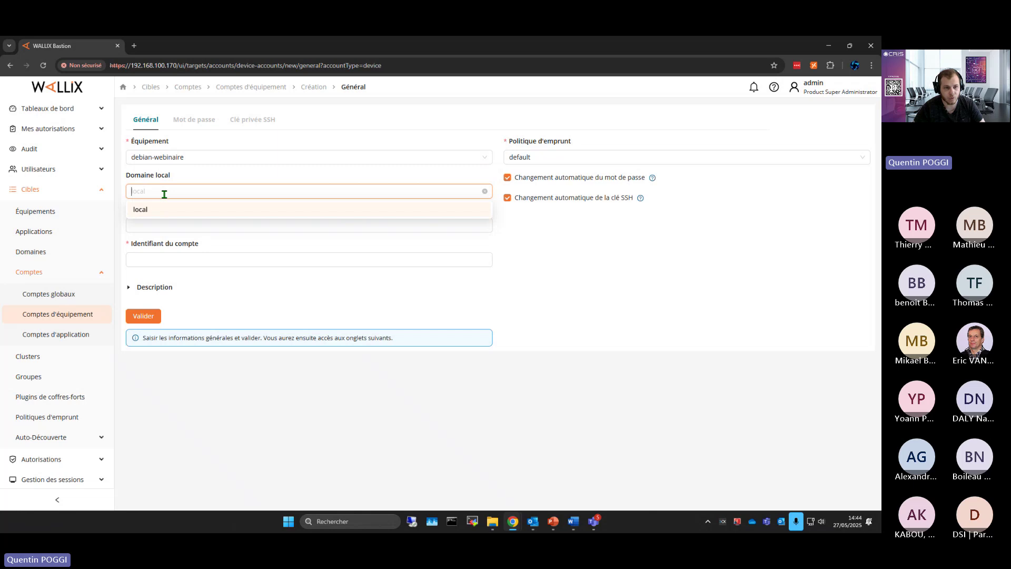
pyautogui.write('d')
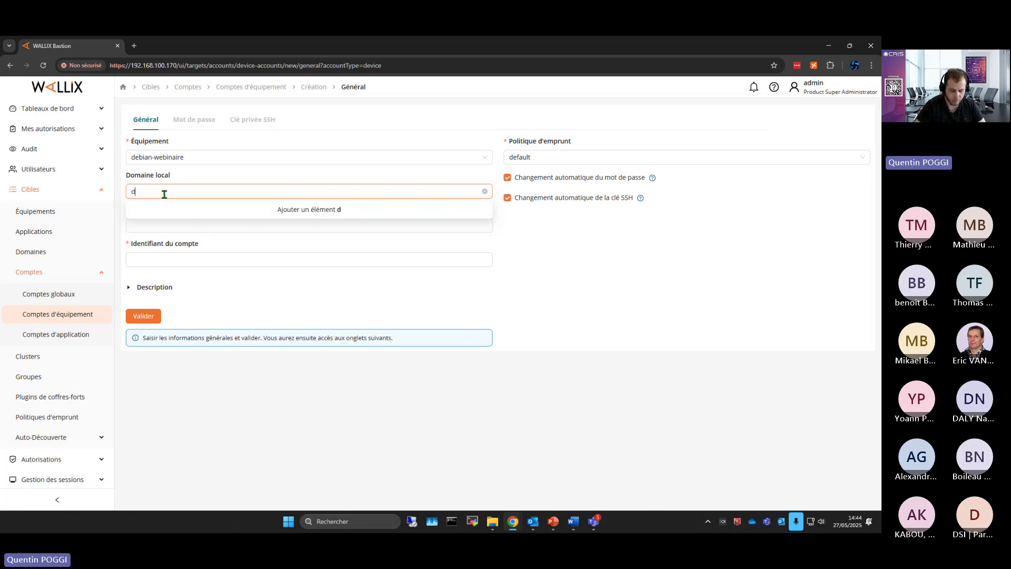
pyautogui.write('ebian.local')
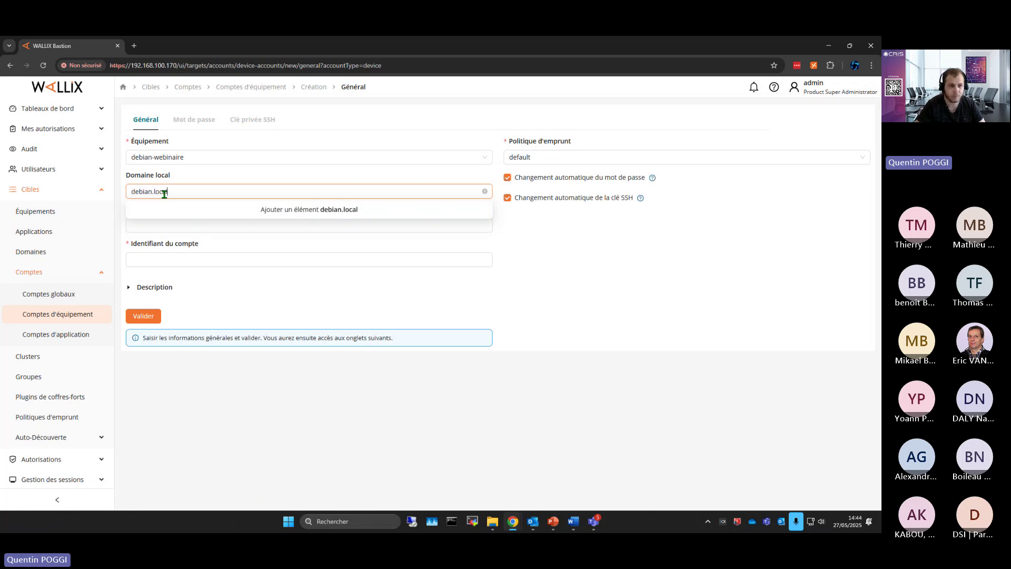
pyautogui.click(622, 266)
# Set the new account's local domain to local
pyautogui.click(233, 192)
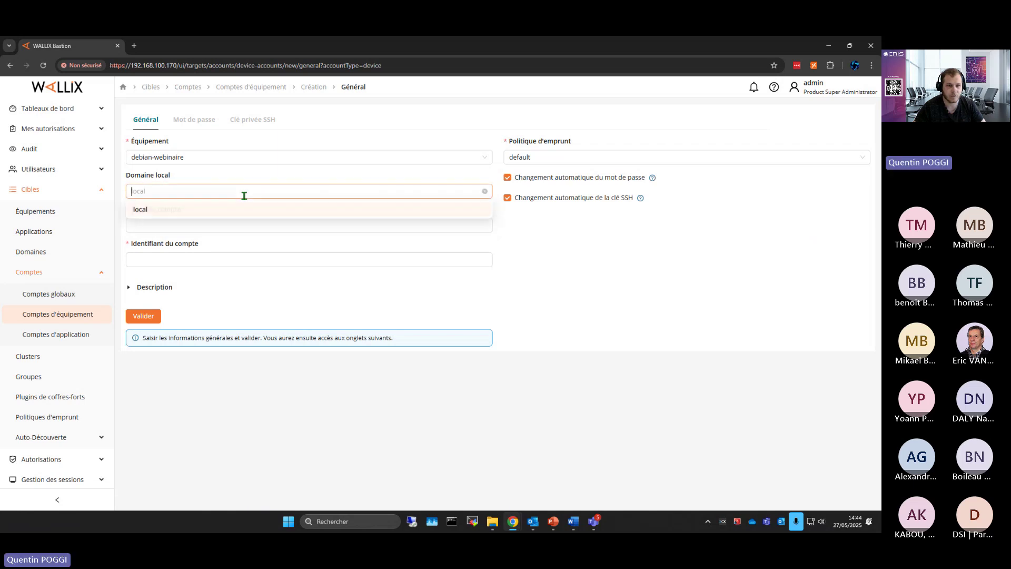
pyautogui.click(169, 215)
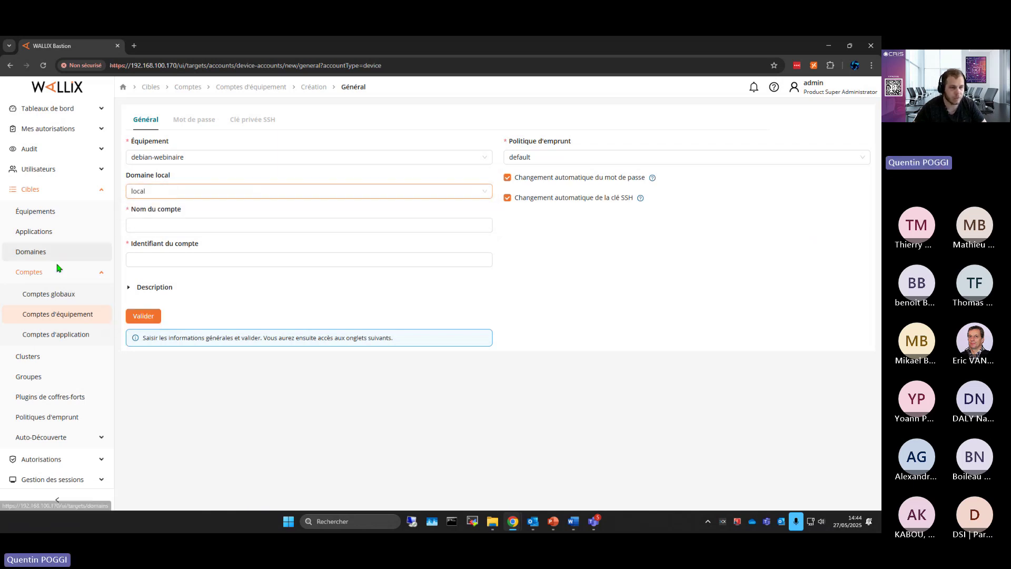
pyautogui.click(169, 191)
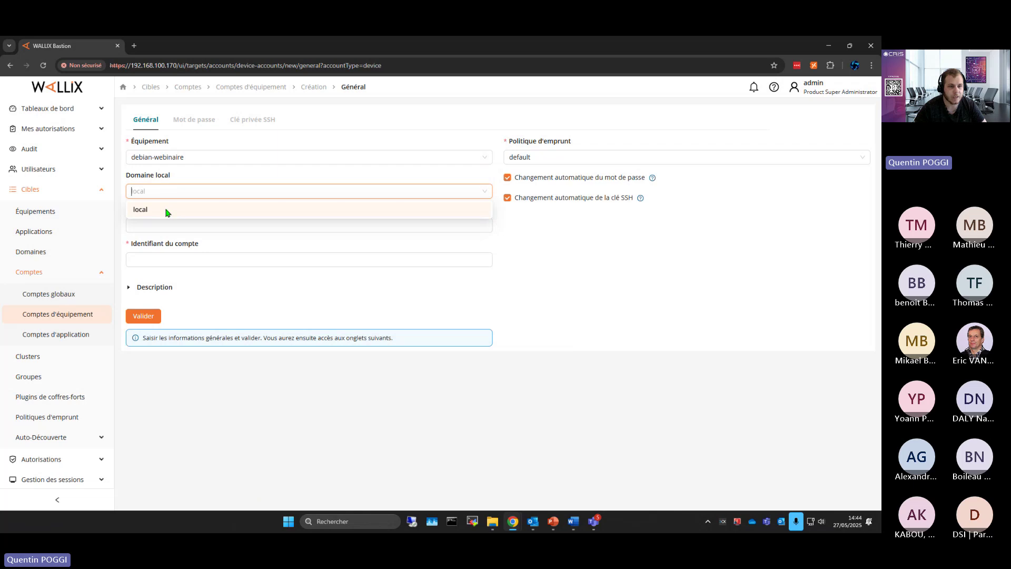
pyautogui.click(166, 211)
# Enter root as the account name, then clear that name
pyautogui.click(149, 225)
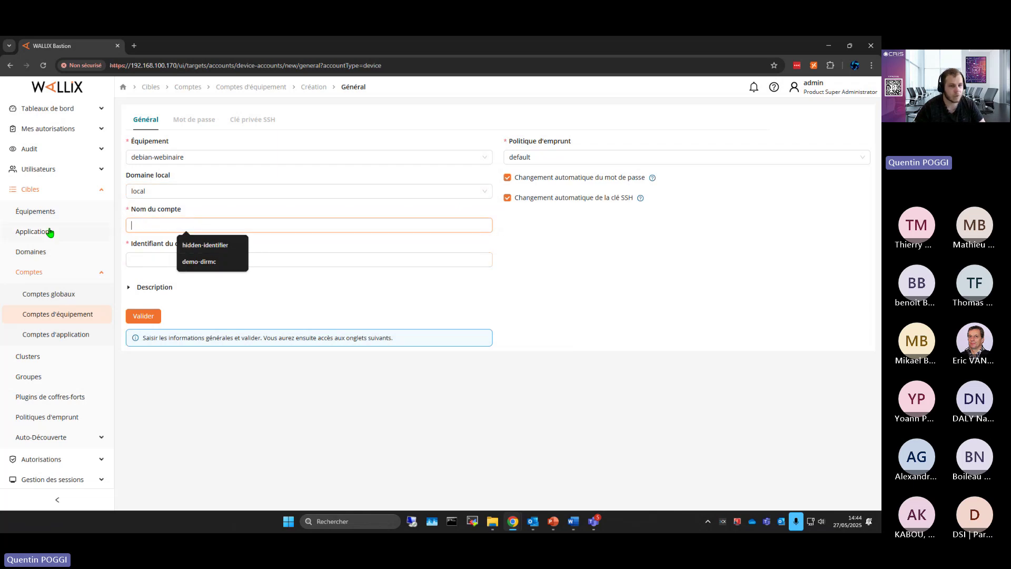
pyautogui.write('root')
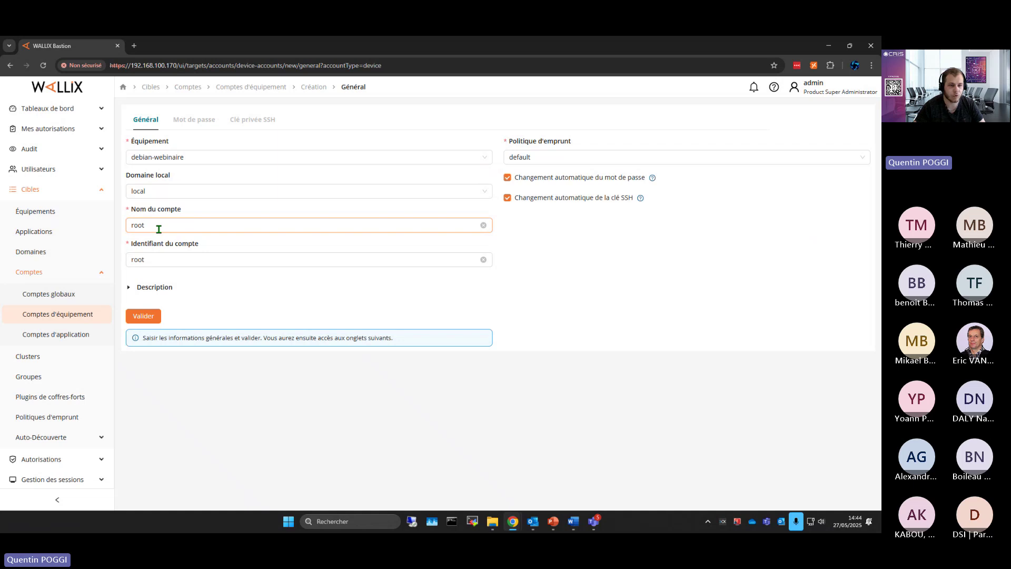
pyautogui.click(164, 260)
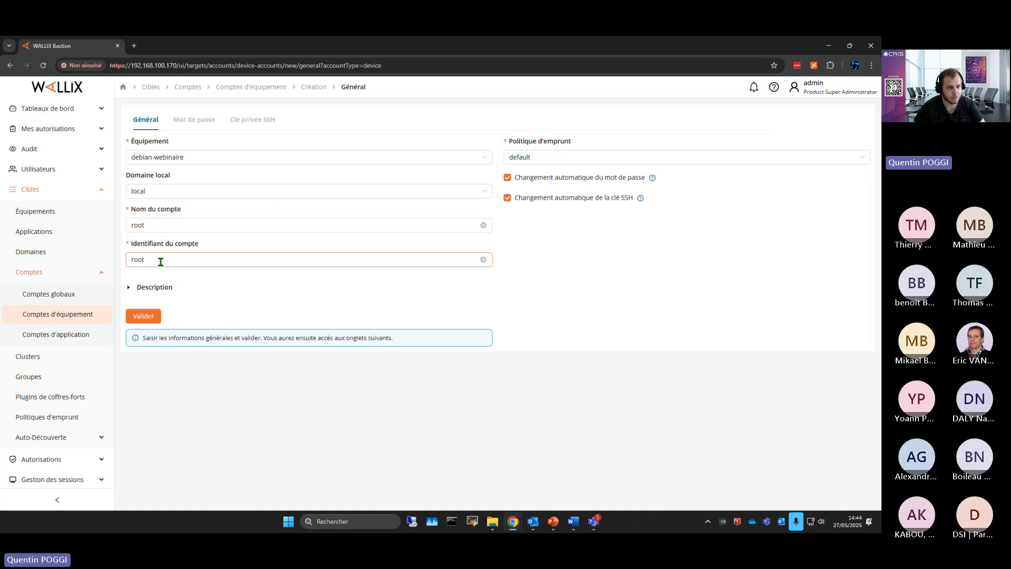
pyautogui.moveTo(160, 260); pyautogui.dragTo(122, 263)
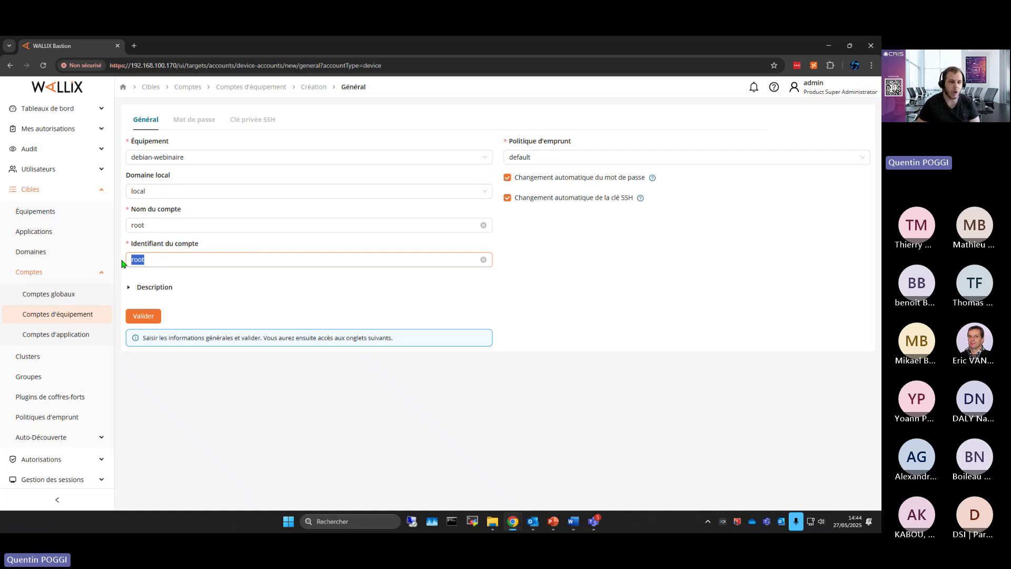
pyautogui.click(153, 225)
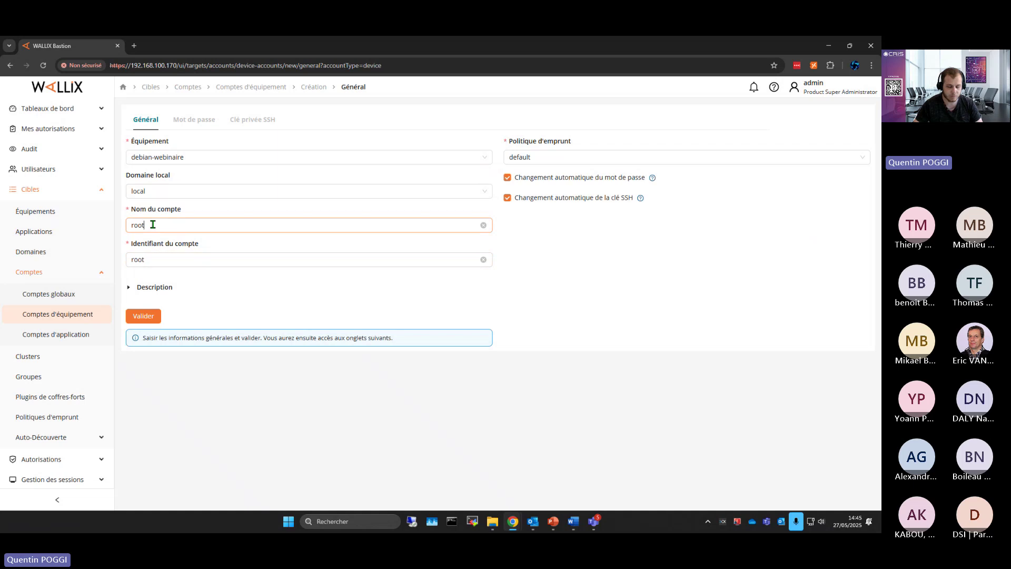
pyautogui.press('BackSpace')
pyautogui.press('BackSpace')
pyautogui.press('BackSpace')
pyautogui.press('BackSpace')
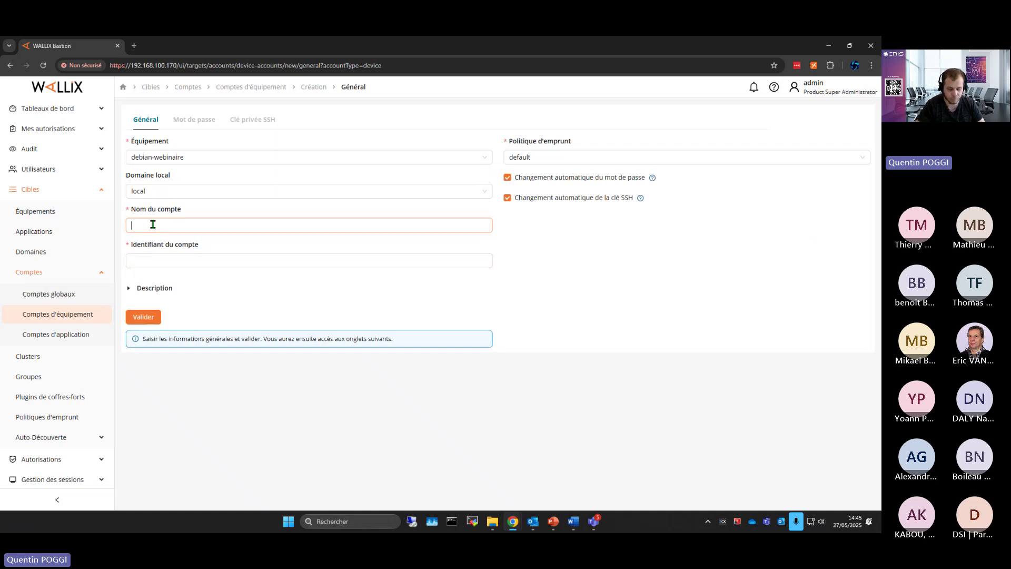
# Name the account hidden-id and set its account identifier to root
pyautogui.write('hid')
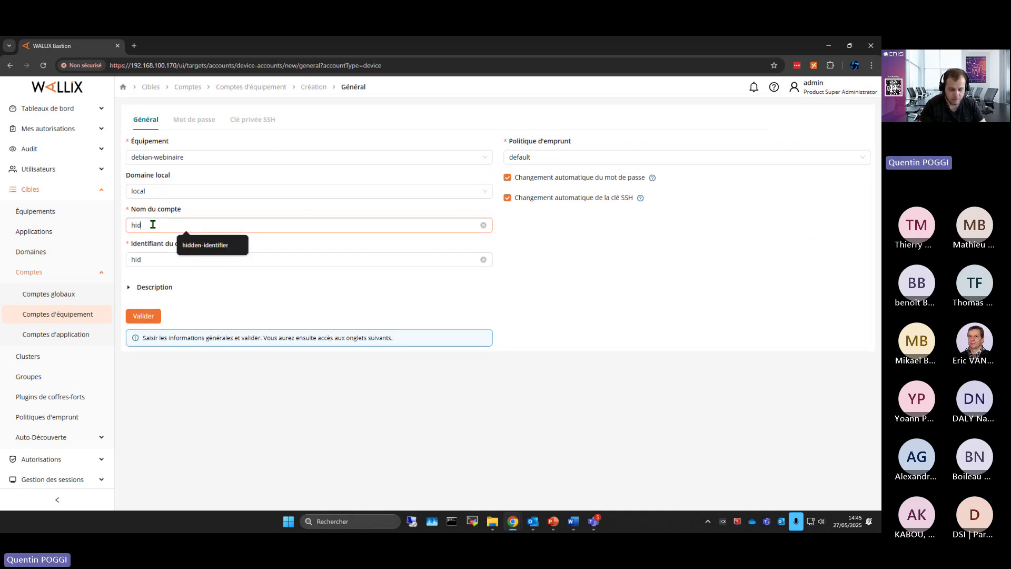
pyautogui.write('den-id')
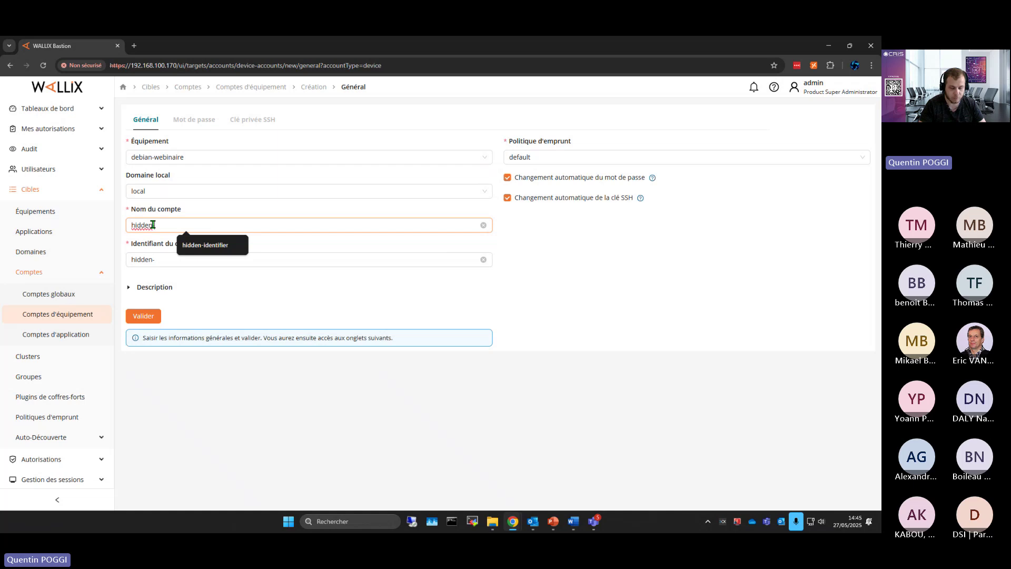
pyautogui.click(167, 258)
pyautogui.moveTo(168, 258); pyautogui.dragTo(100, 260)
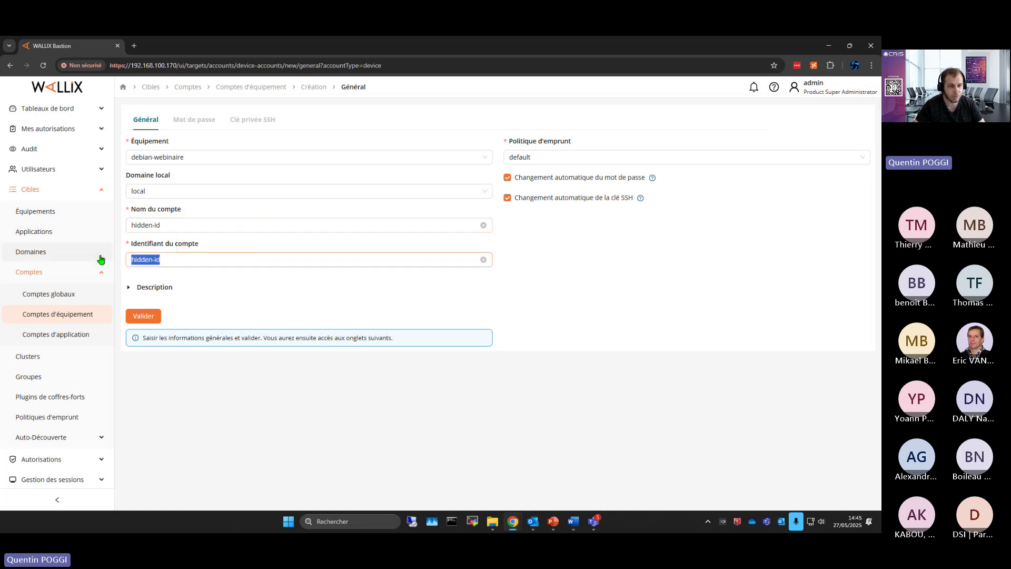
pyautogui.write('root')
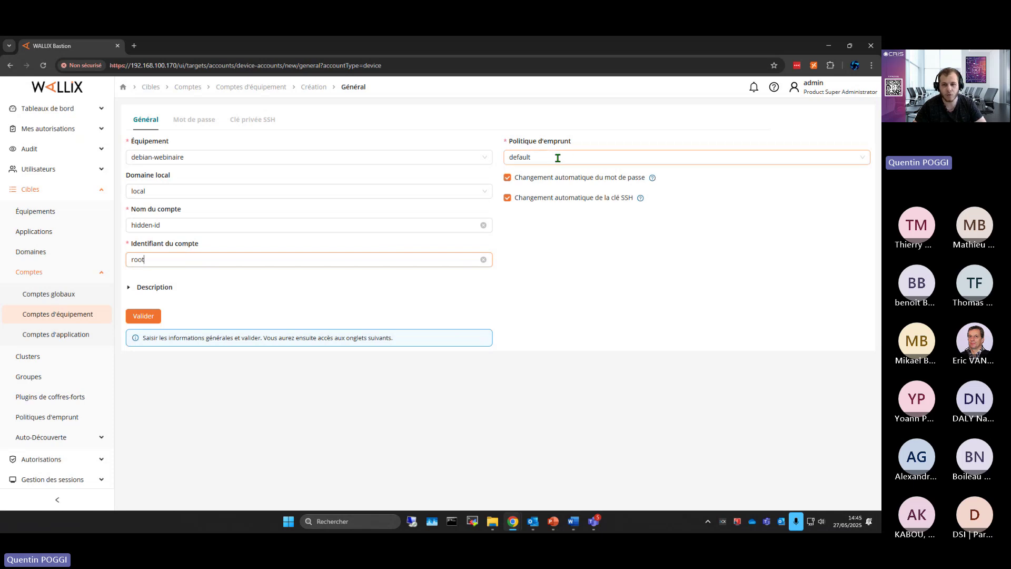
# Disable automatic password change and automatic SSH key change for the account, and save it
pyautogui.click(533, 179)
pyautogui.click(534, 199)
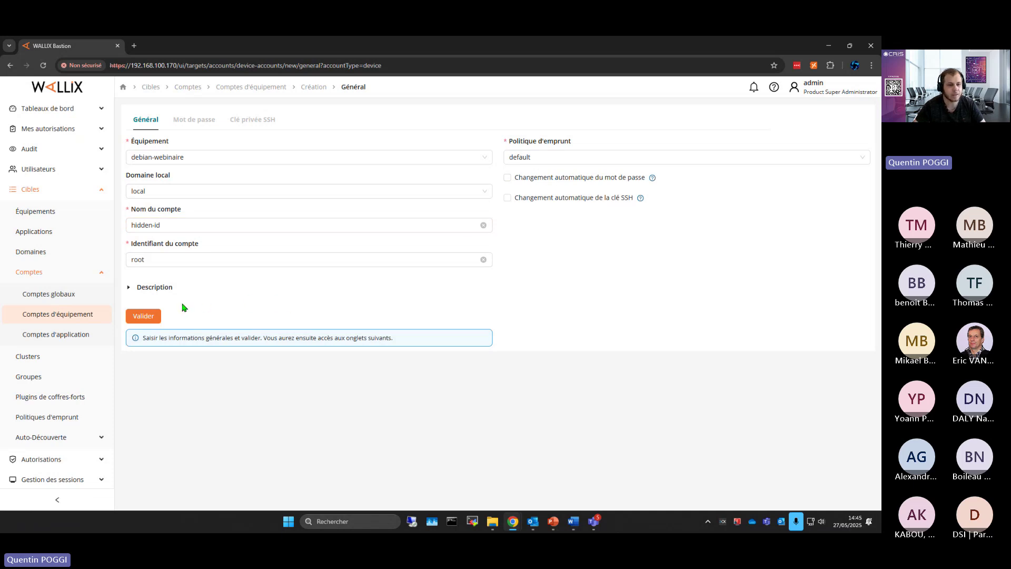
pyautogui.click(158, 316)
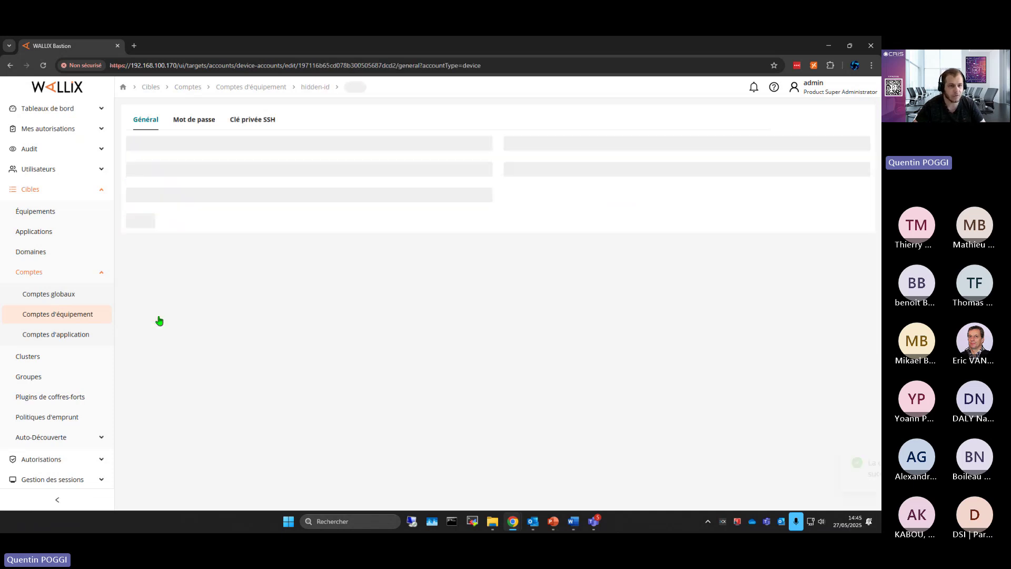
# Paste the hidden-id account's password, copied from another window, into the new password and confirmation fields
pyautogui.click(193, 121)
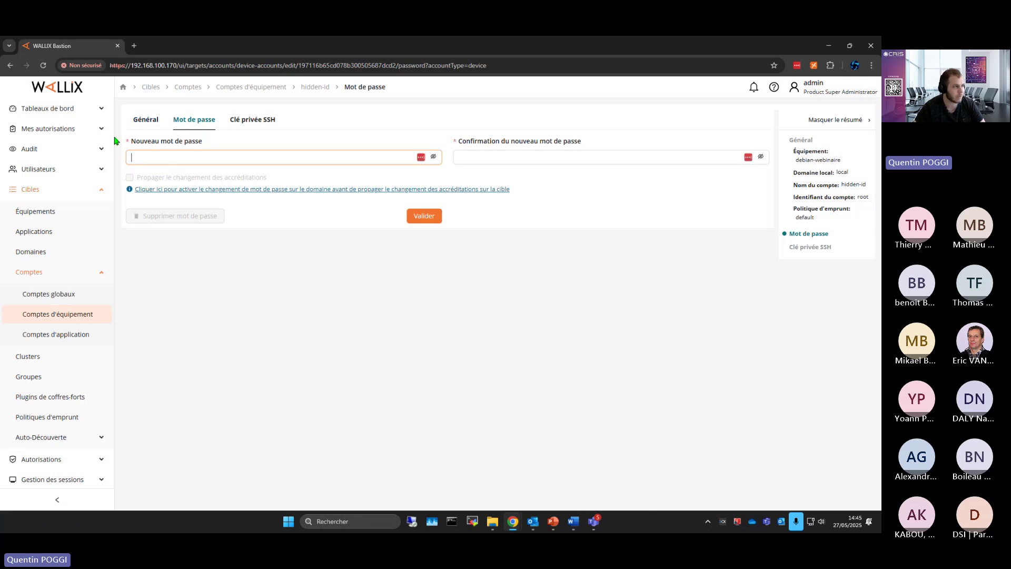
pyautogui.hotkey('alt', 'Tab')
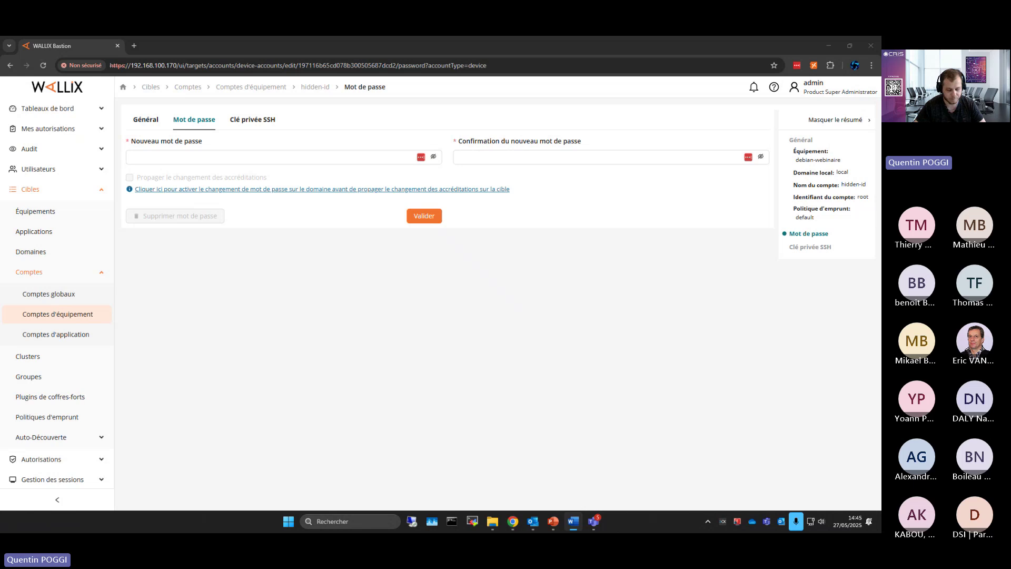
pyautogui.hotkey('alt', 'Tab')
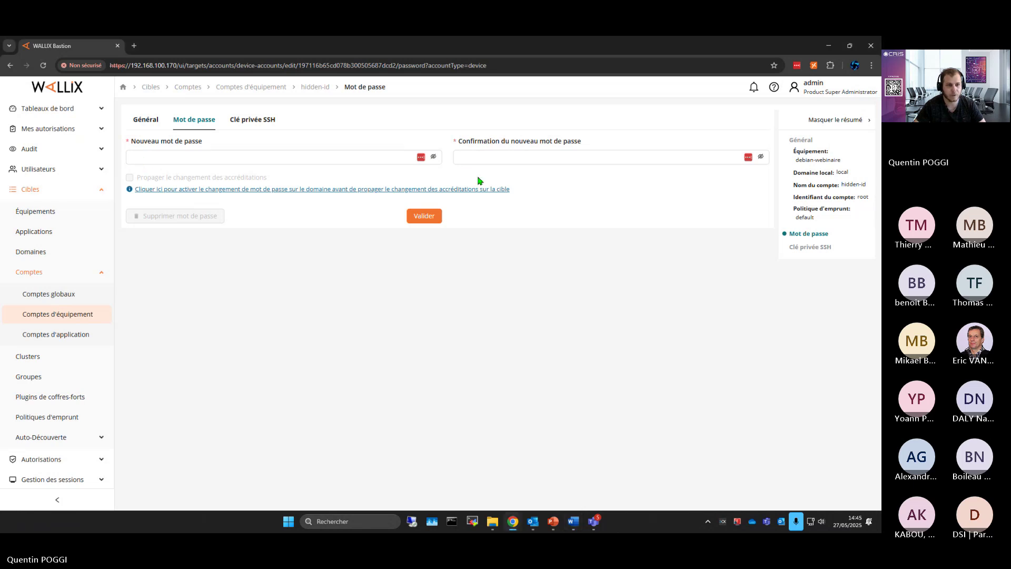
pyautogui.click(372, 157)
pyautogui.hotkey('ctrl', 'v')
pyautogui.click(434, 157)
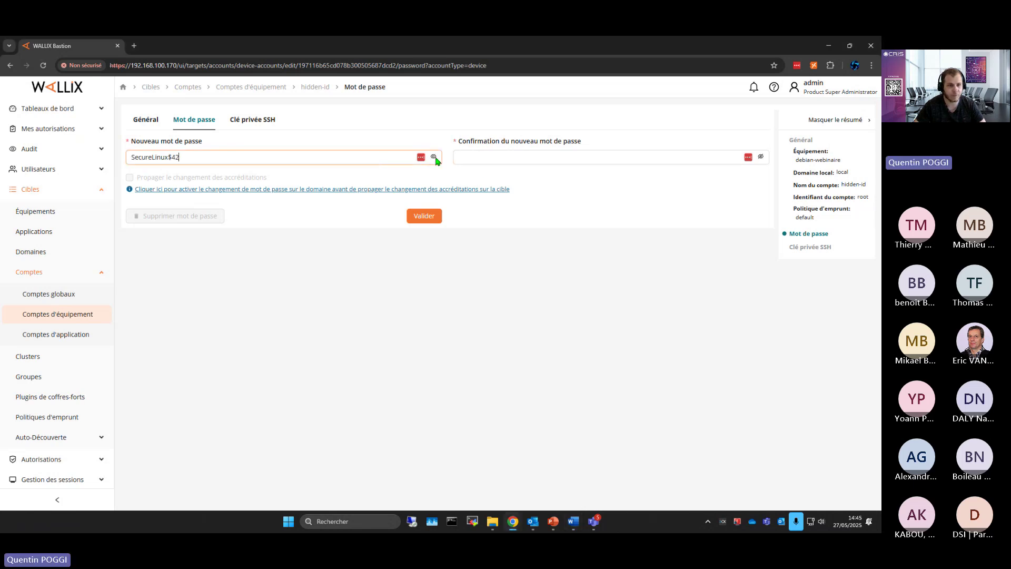
pyautogui.click(435, 157)
pyautogui.click(493, 156)
pyautogui.hotkey('ctrl', 'v')
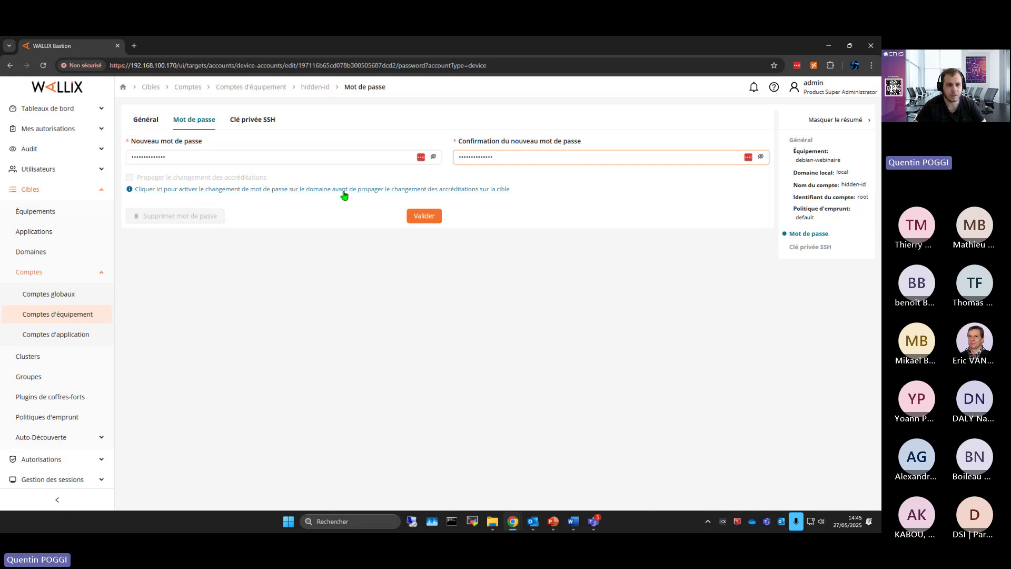
# Save the account's password and decline adding it to LastPass
pyautogui.click(539, 210)
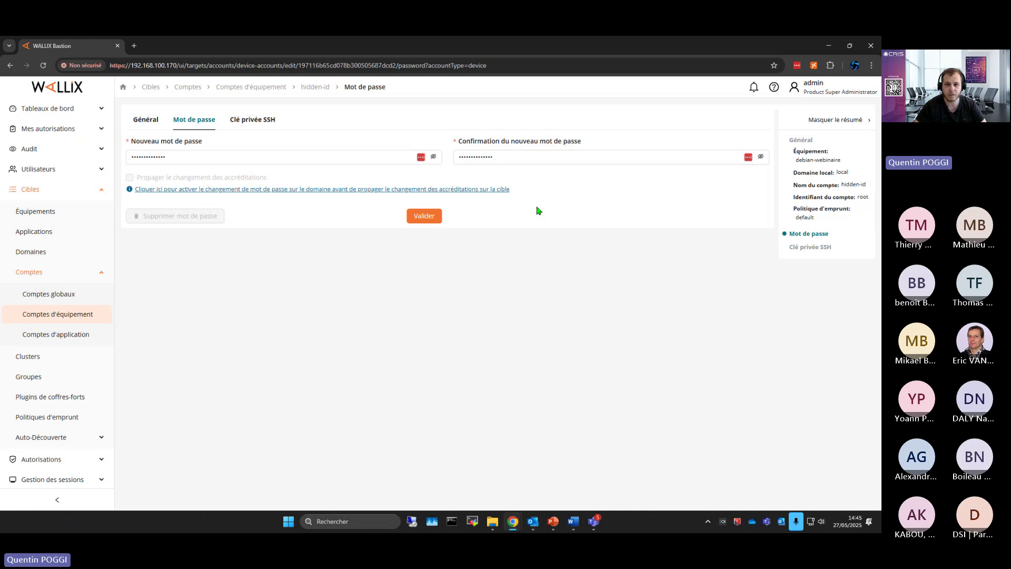
pyautogui.click(425, 217)
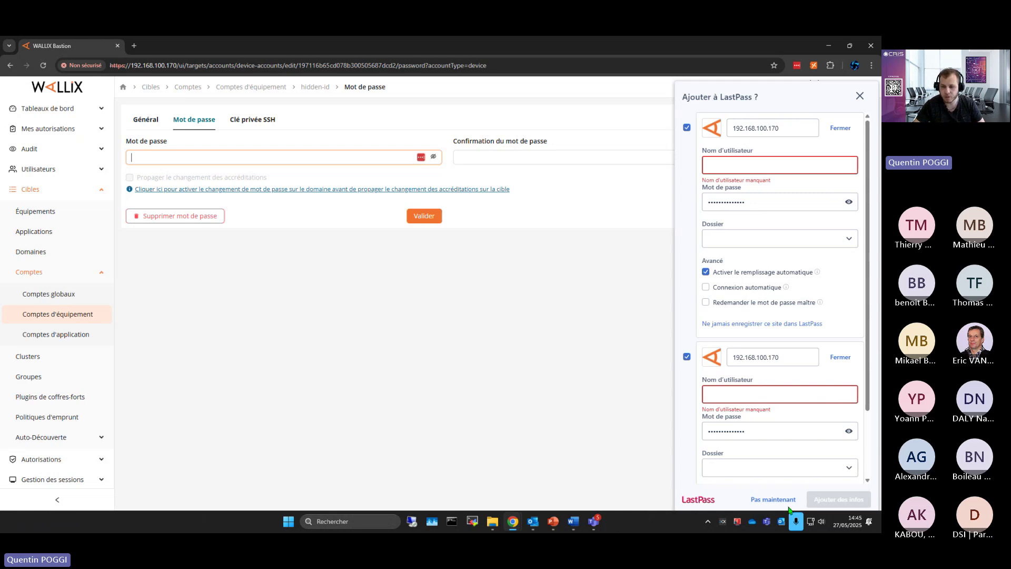
pyautogui.click(773, 499)
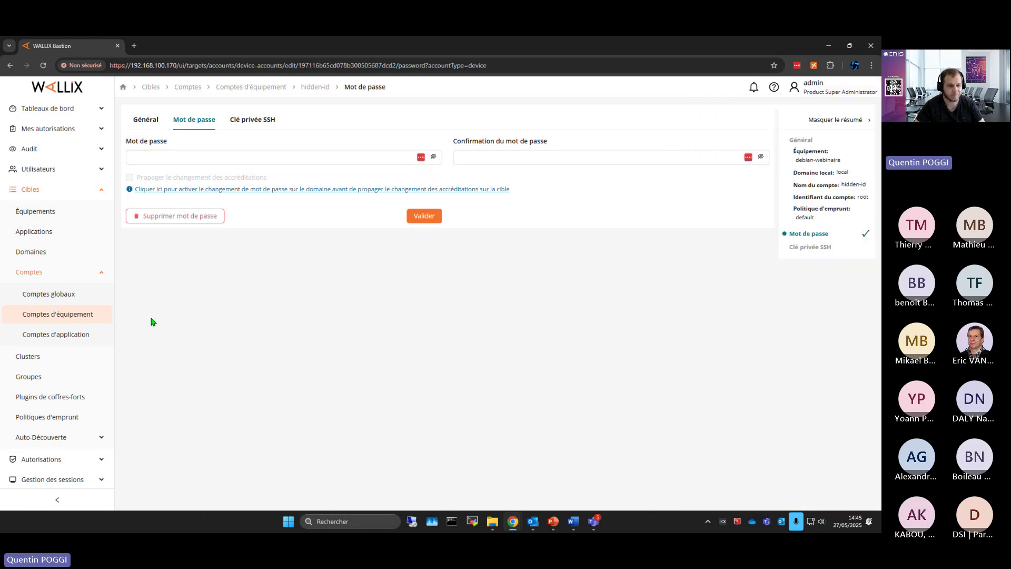
# Start a new global domain named safe.local, leaving its real name and description empty
pyautogui.click(61, 303)
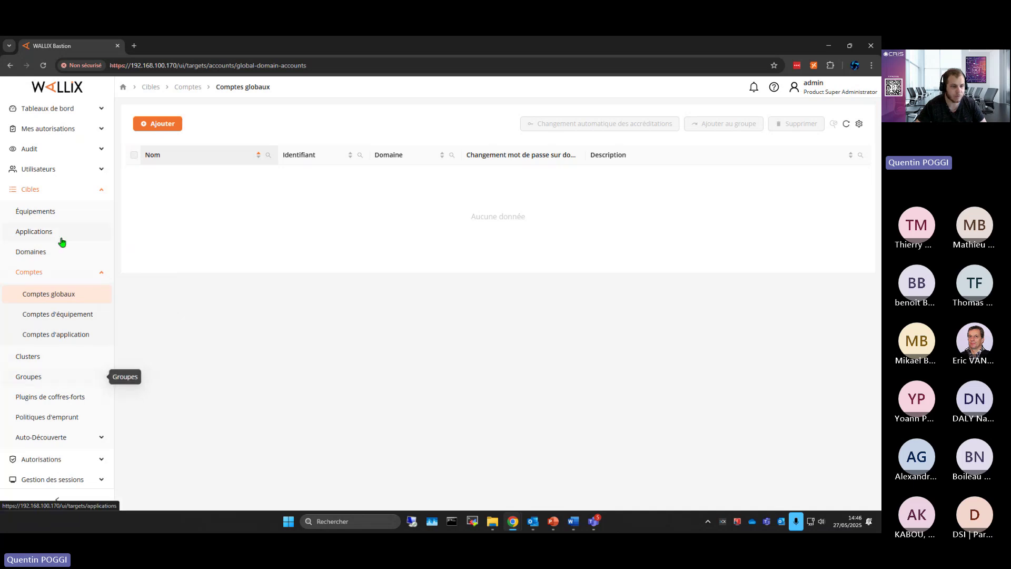
pyautogui.click(51, 259)
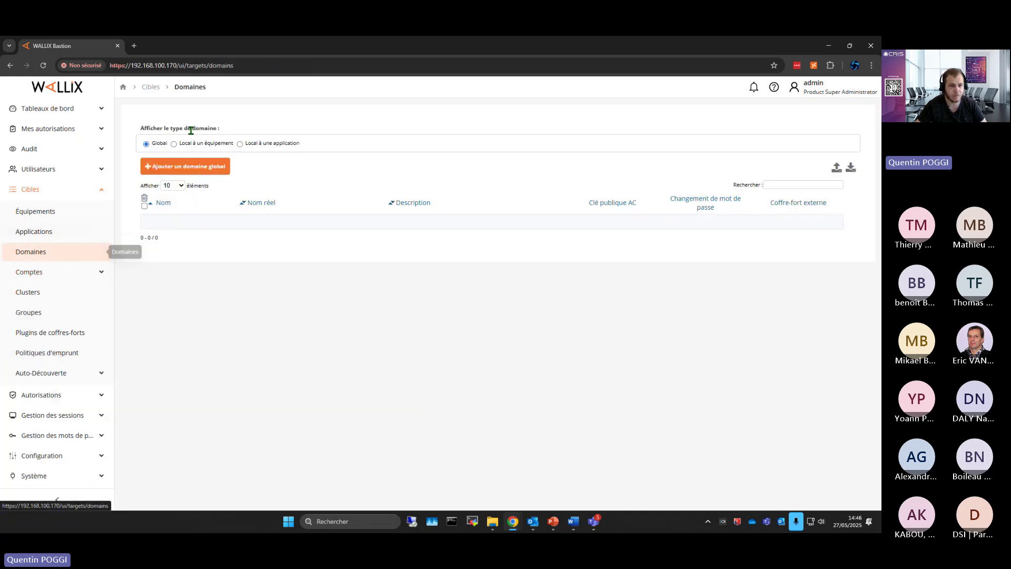
pyautogui.click(168, 167)
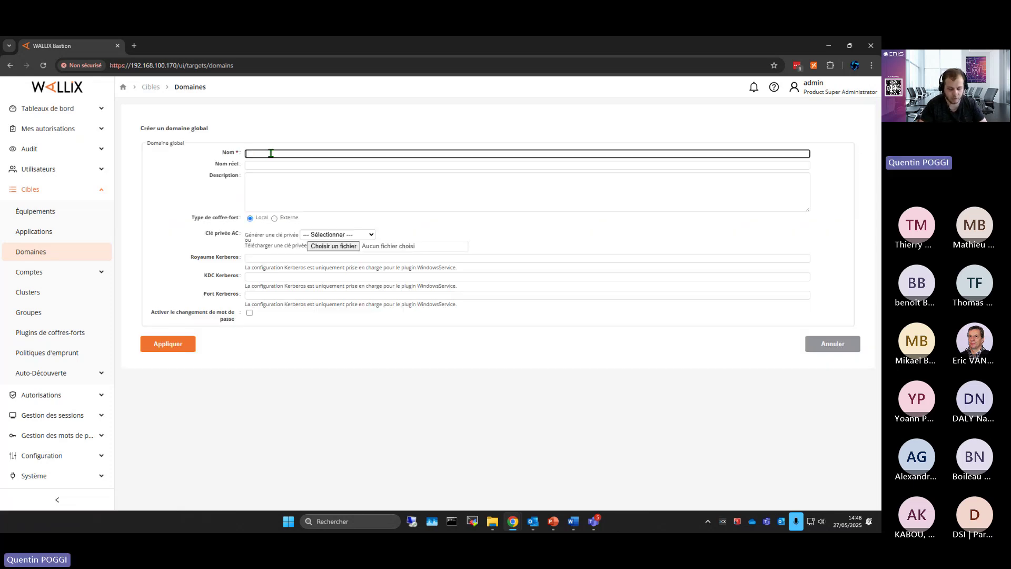
pyautogui.write('safe.local')
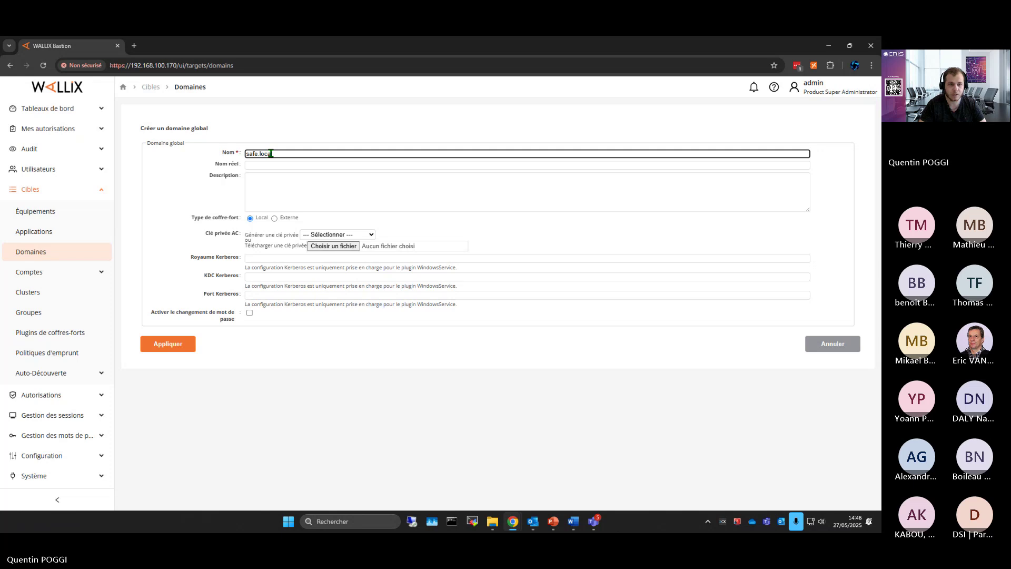
pyautogui.moveTo(291, 154); pyautogui.dragTo(226, 153)
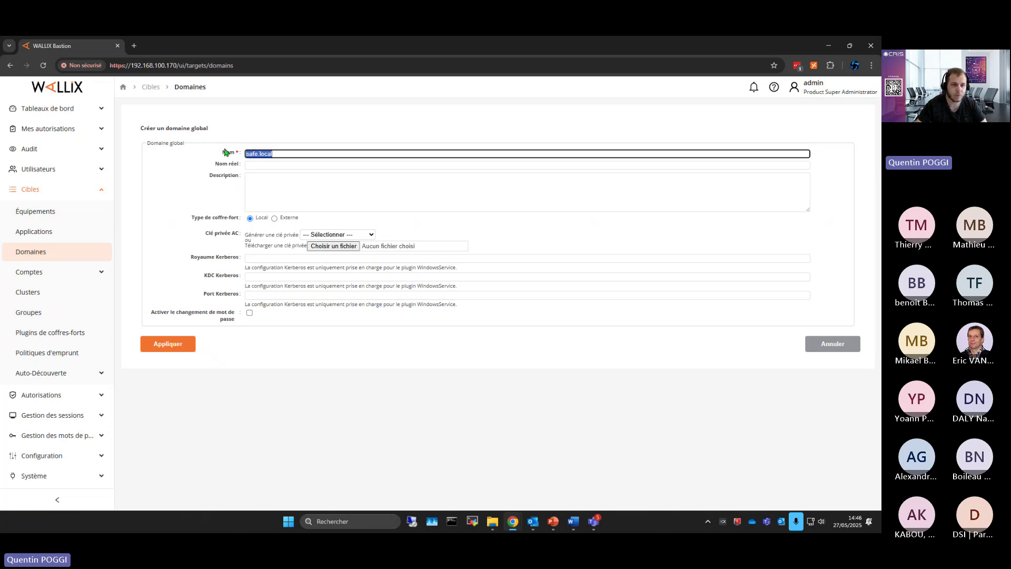
pyautogui.click(262, 165)
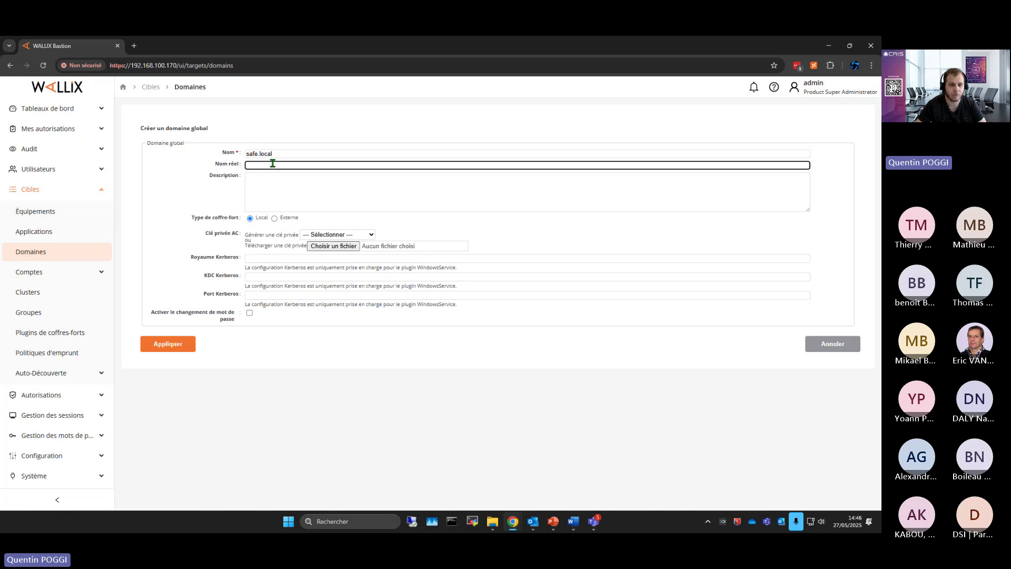
pyautogui.click(251, 191)
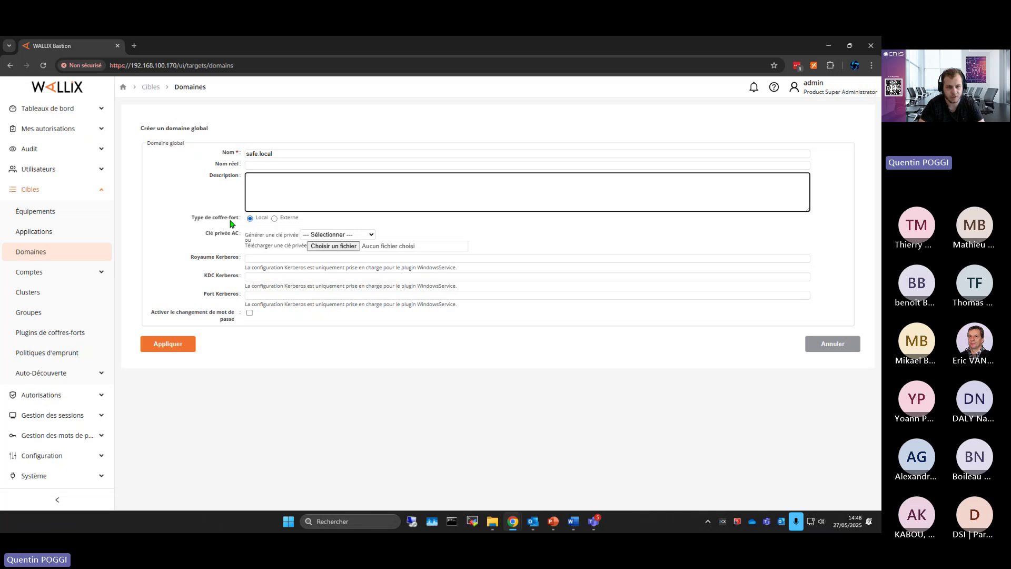
# Look through the external vault plugins, set the vault type back to Local, and save the safe.local domain
pyautogui.click(274, 218)
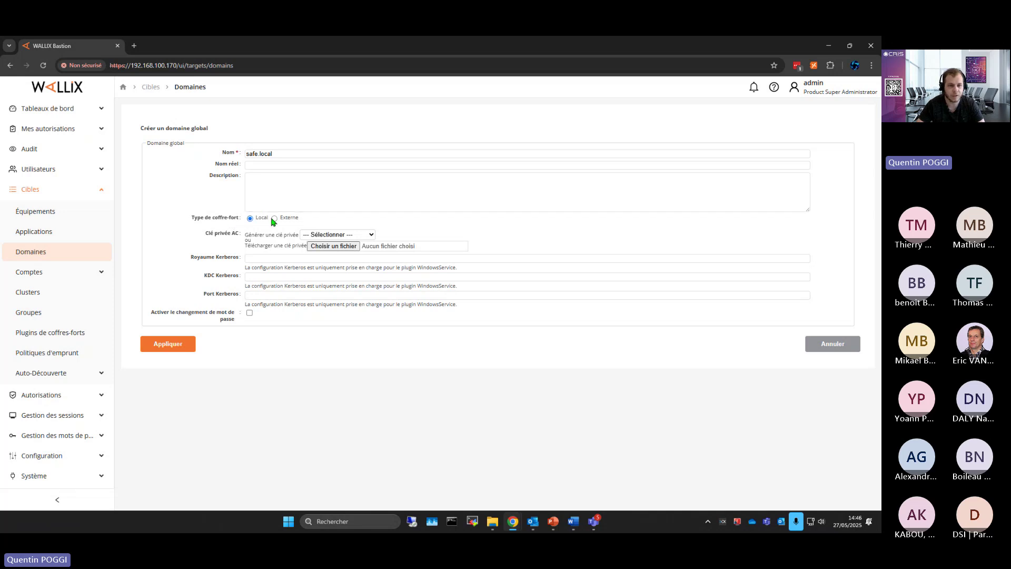
pyautogui.click(265, 290)
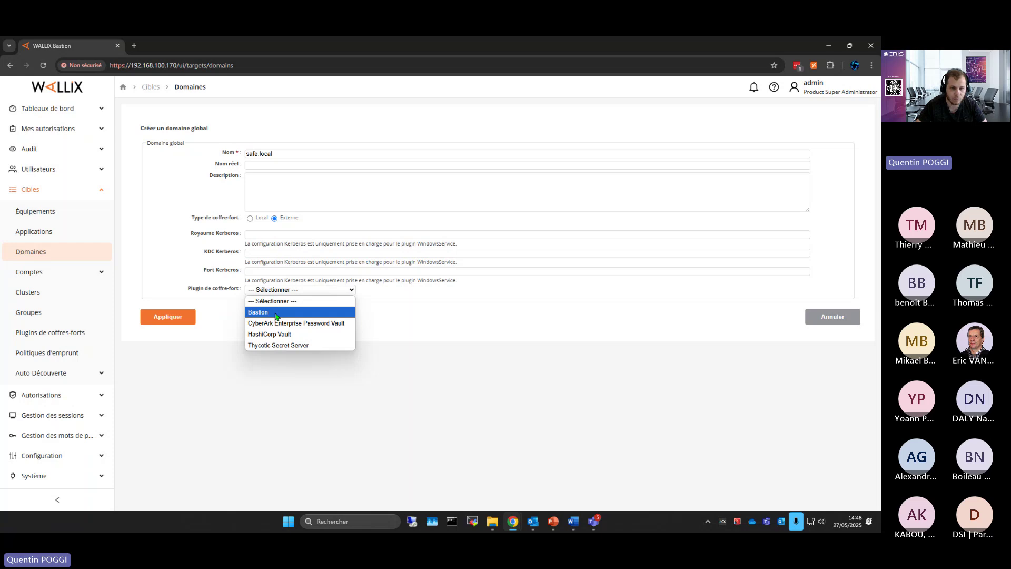
pyautogui.click(250, 219)
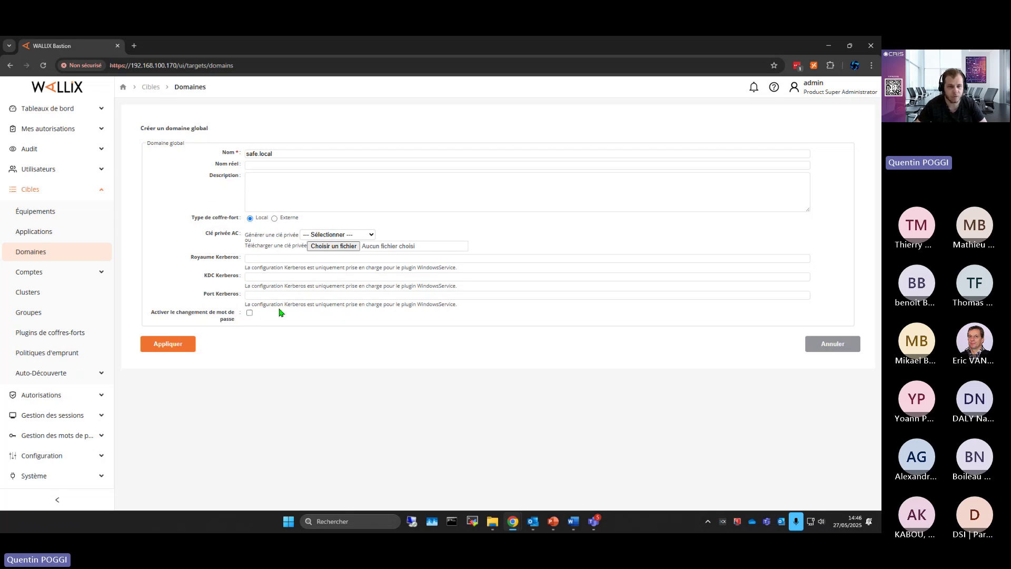
pyautogui.click(186, 346)
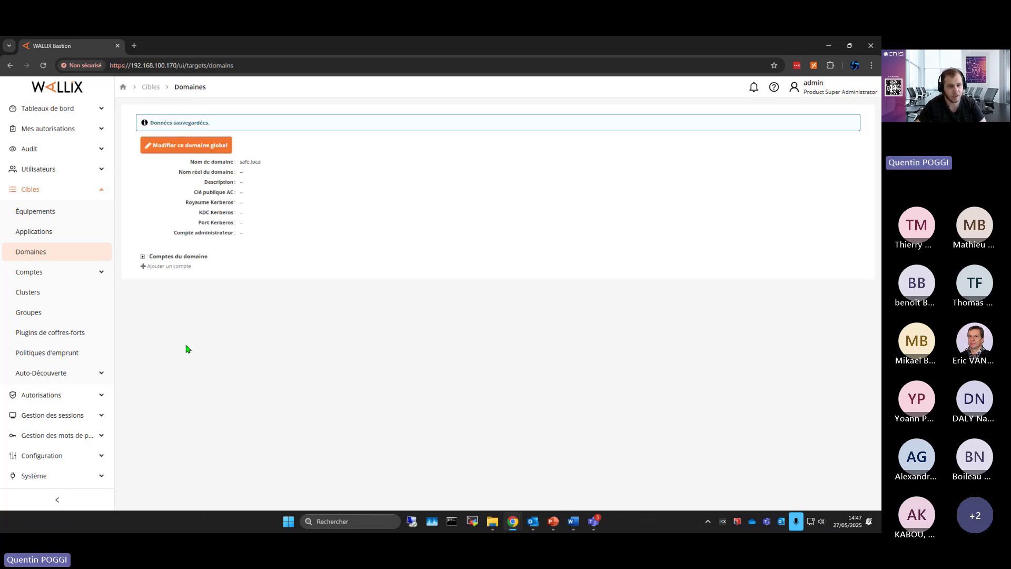
# Start a new account named alice in the safe.local domain, with its identifier copied from the name
pyautogui.click(163, 267)
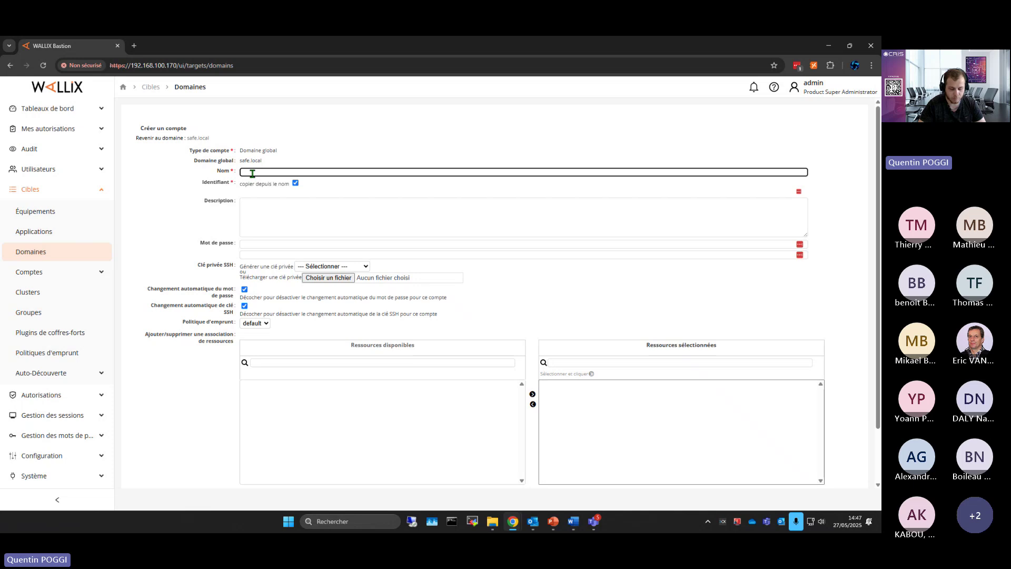
pyautogui.write('bob')
pyautogui.moveTo(251, 173); pyautogui.dragTo(206, 178)
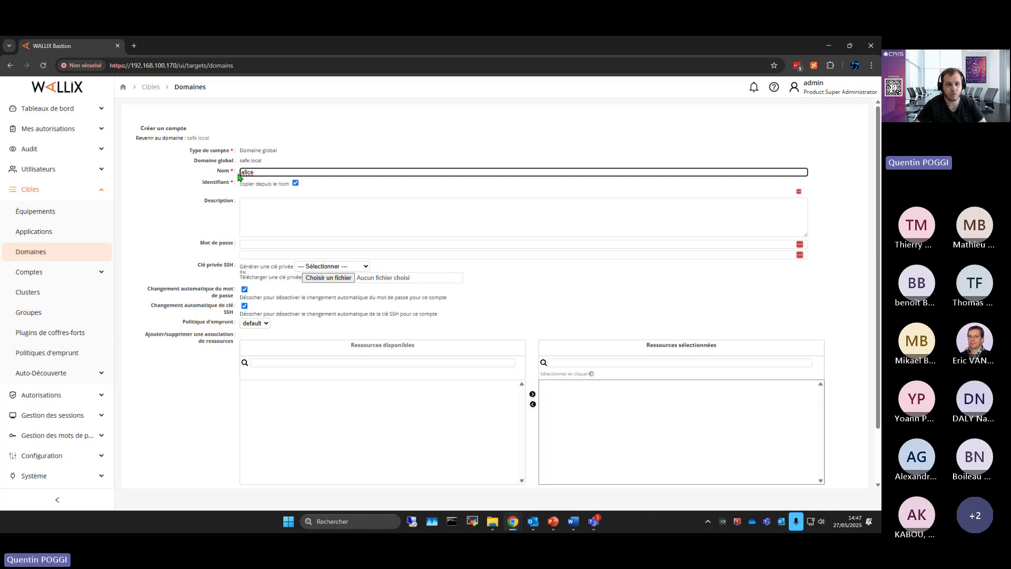
pyautogui.click(295, 182)
pyautogui.moveTo(266, 170); pyautogui.dragTo(232, 194)
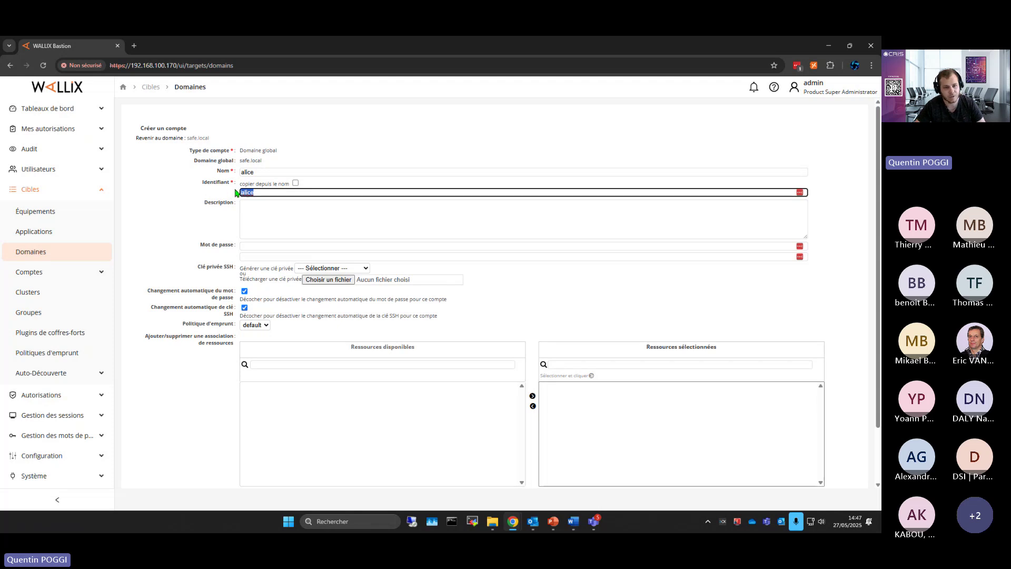
pyautogui.click(296, 183)
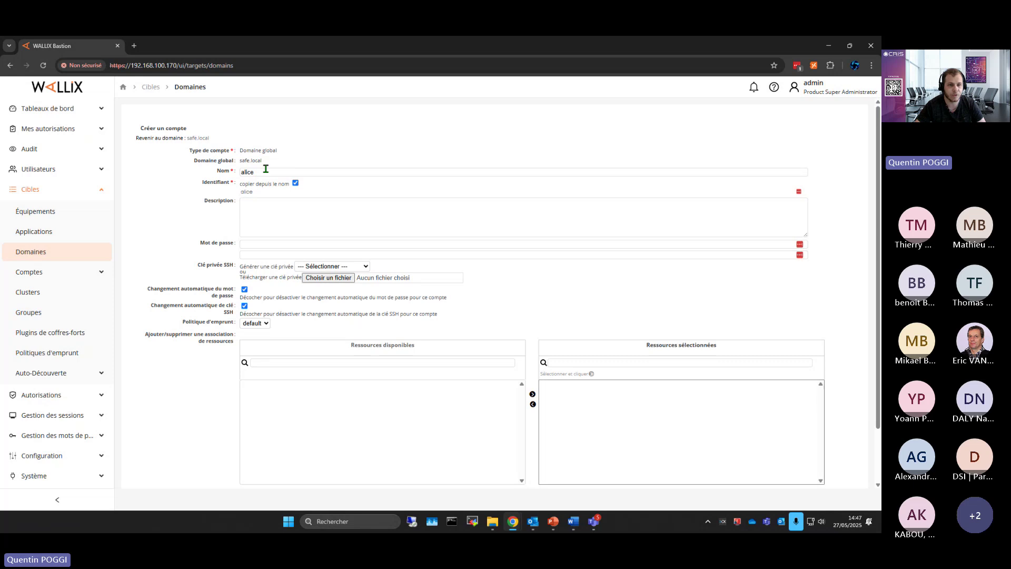
# Paste the stored password from the clipboard history into the alice account's password and confirmation fields
pyautogui.click(242, 245)
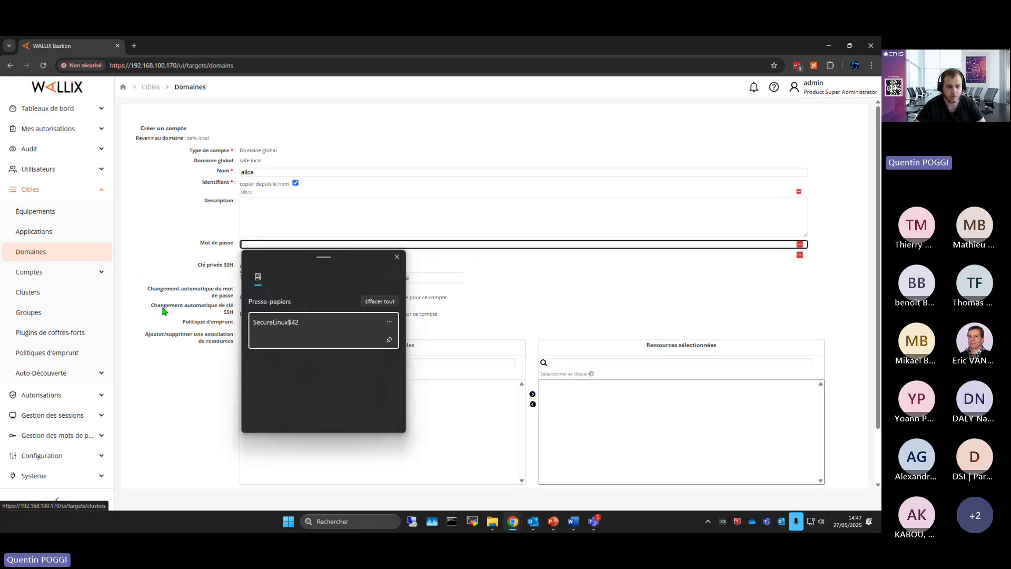
pyautogui.click(258, 331)
pyautogui.click(249, 255)
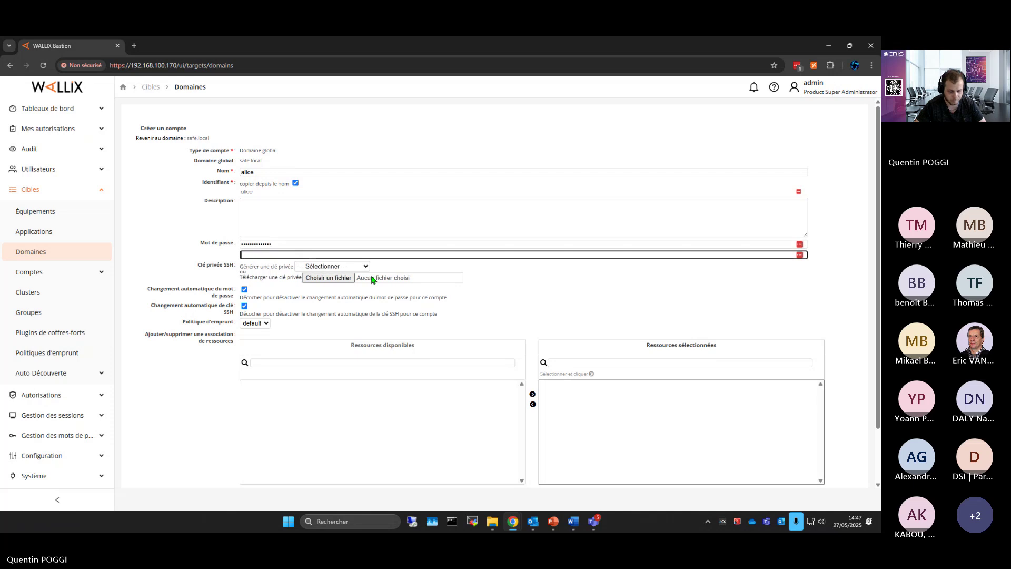
pyautogui.hotkey('ctrl', 'v')
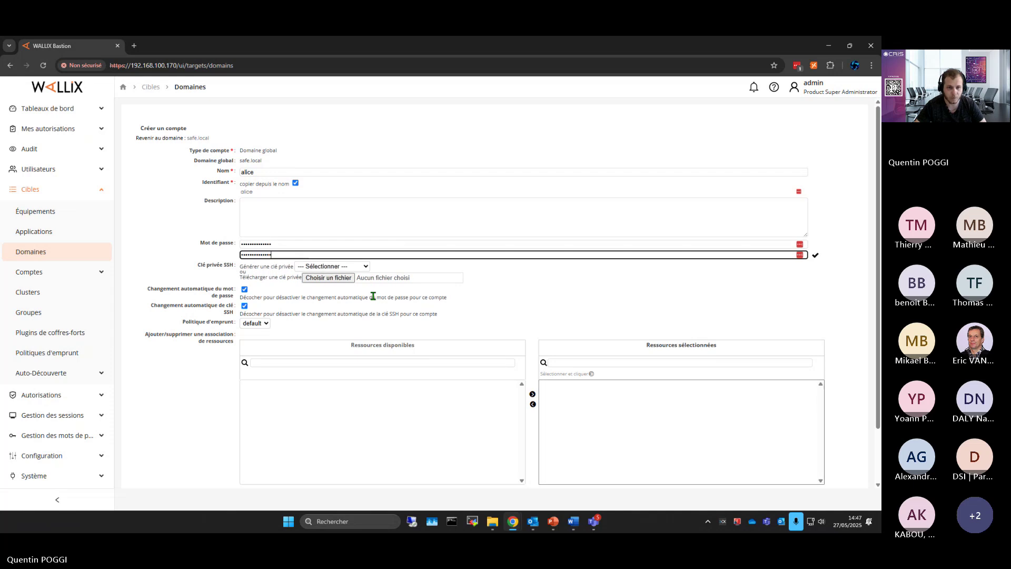
# Disable automatic password change and automatic SSH key change for the alice account, and save it
pyautogui.click(244, 290)
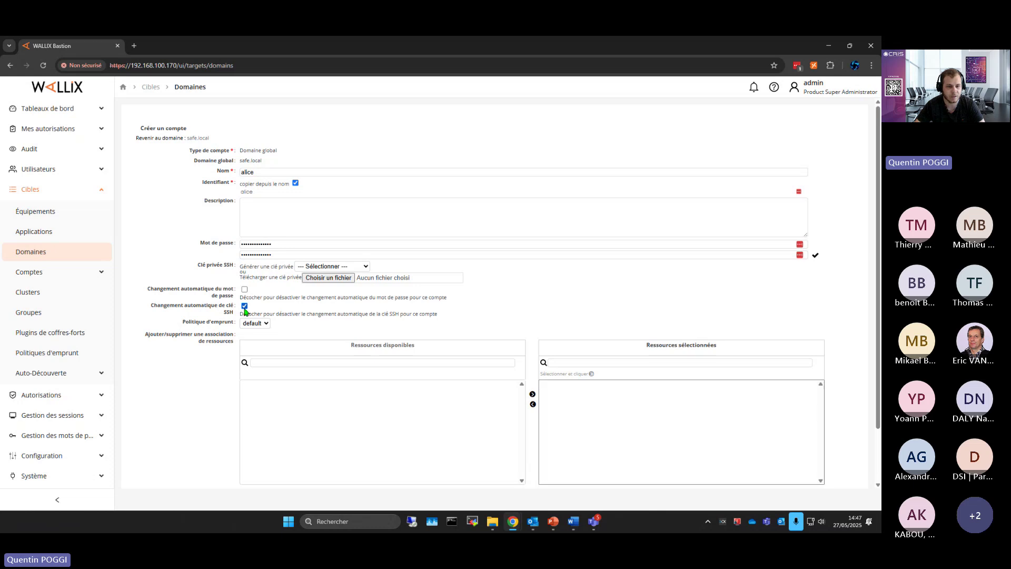
pyautogui.click(244, 307)
pyautogui.scroll(-2, 277, 312)
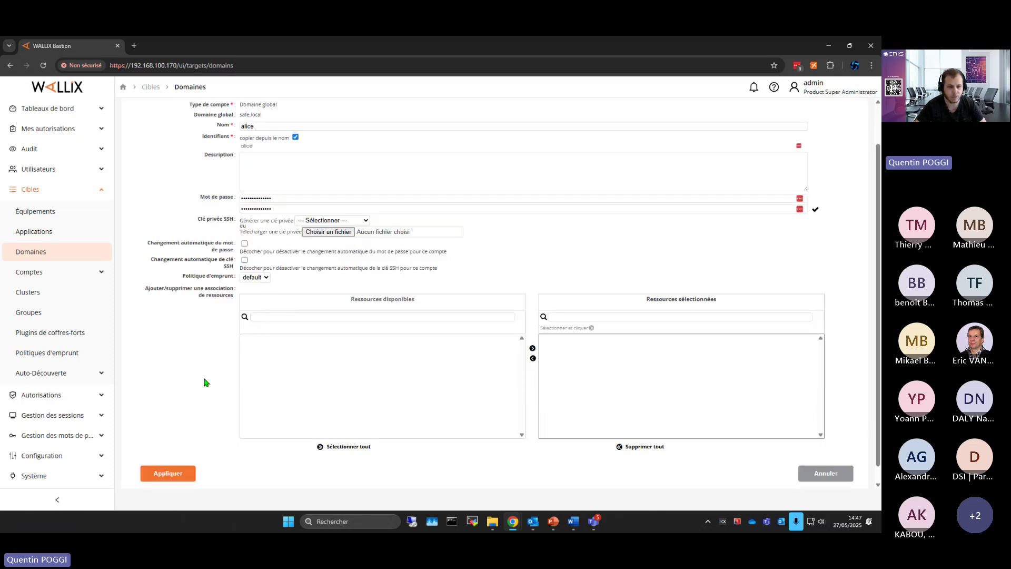
pyautogui.scroll(-1, 205, 382)
pyautogui.click(179, 458)
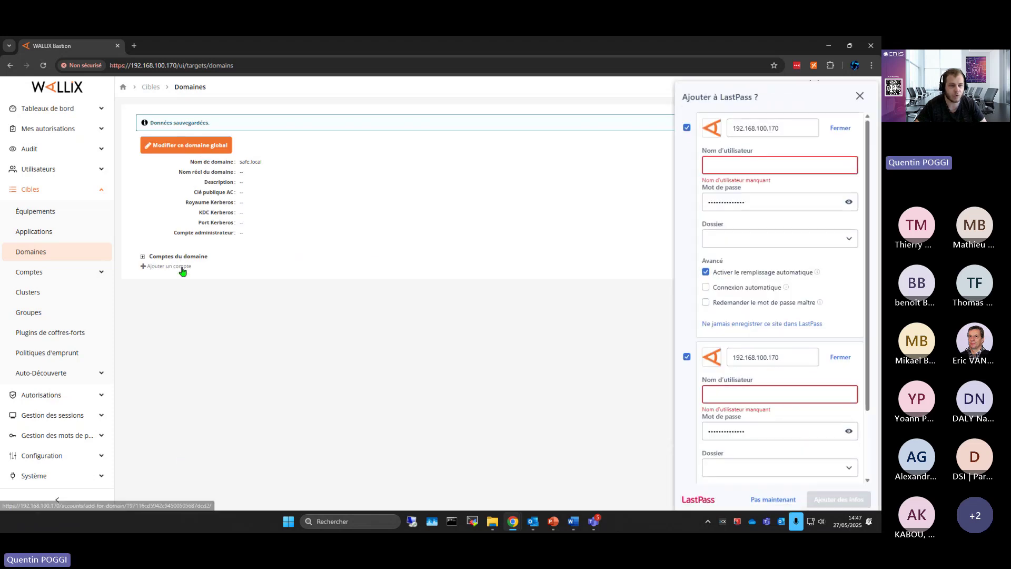
# Start a second safe.local domain account named bob, with its identifier copied from the name
pyautogui.click(182, 267)
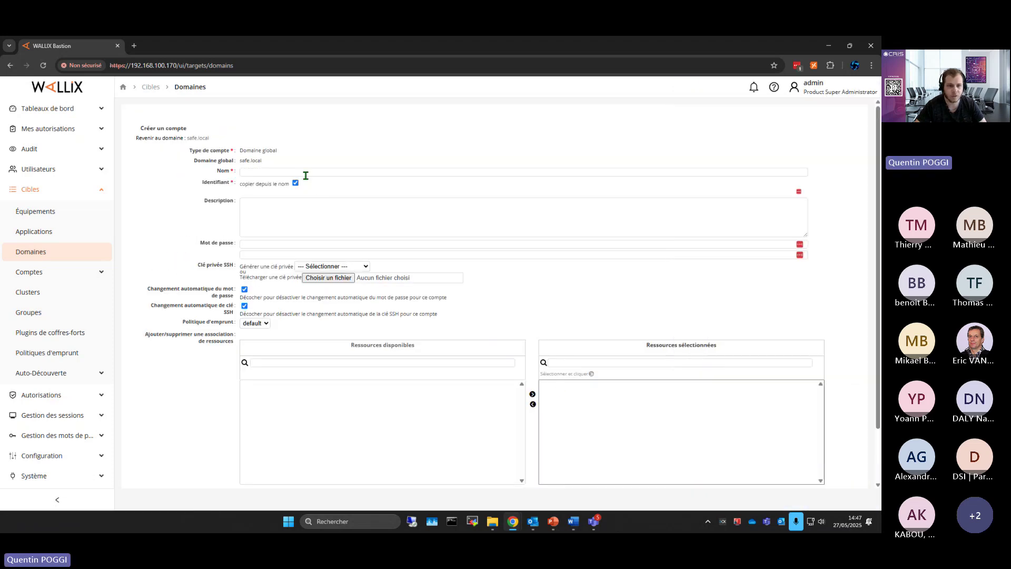
pyautogui.click(305, 173)
pyautogui.write('bob')
pyautogui.press('Tab')
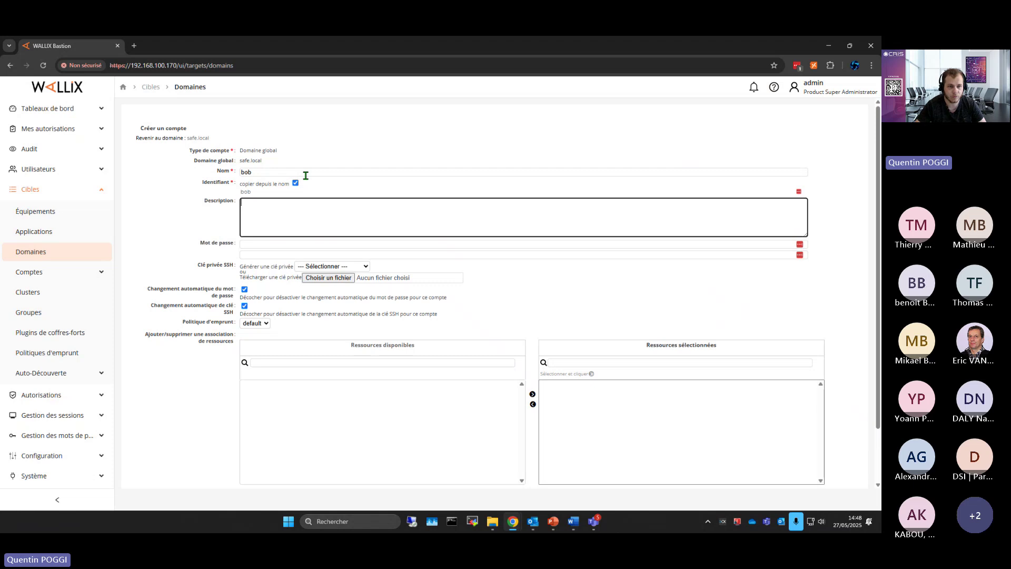
# Paste the copied password into the bob account's password and confirmation fields
pyautogui.press('Tab')
pyautogui.hotkey('ctrl', 'v')
pyautogui.click(266, 255)
pyautogui.hotkey('ctrl', 'v')
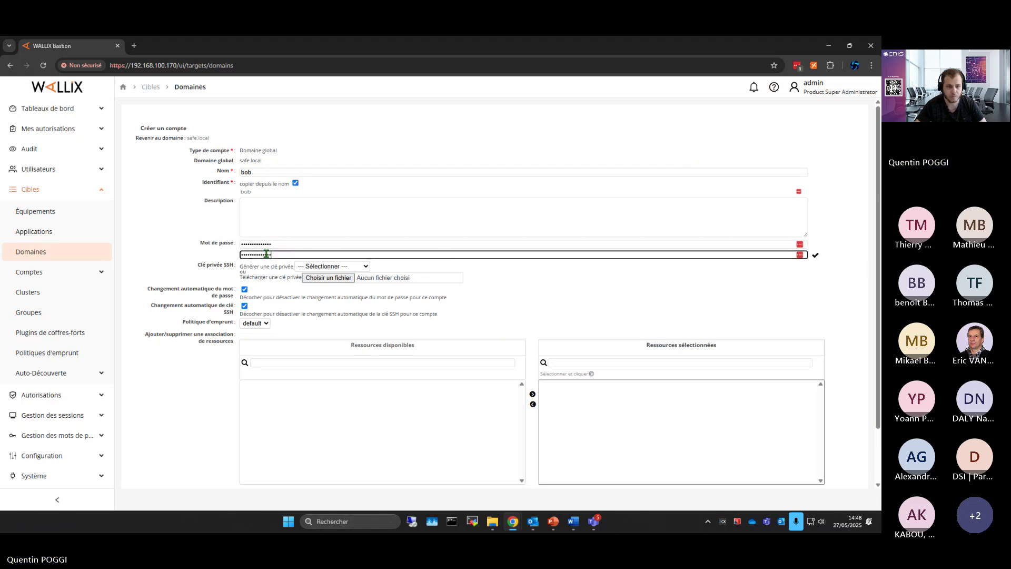
# Disable automatic password and SSH key changes for the bob account, save it, and dismiss the LastPass offer
pyautogui.click(244, 305)
pyautogui.scroll(-2, 250, 293)
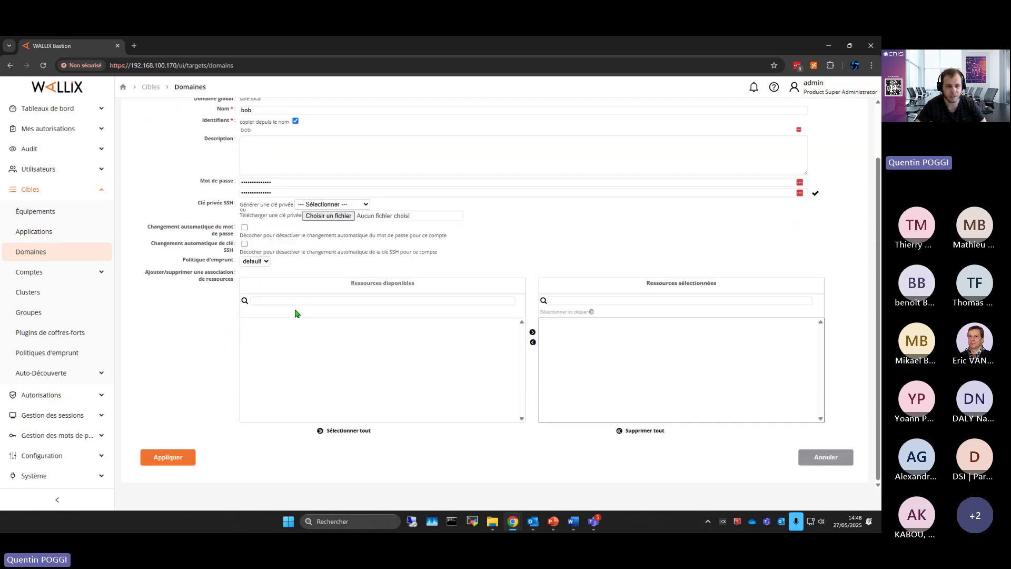
pyautogui.click(170, 466)
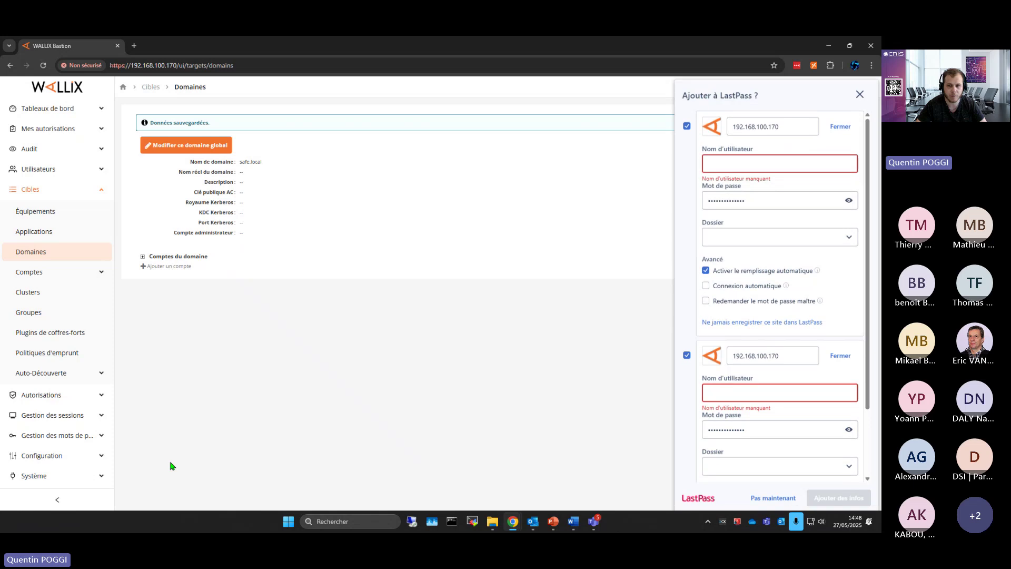
pyautogui.click(439, 299)
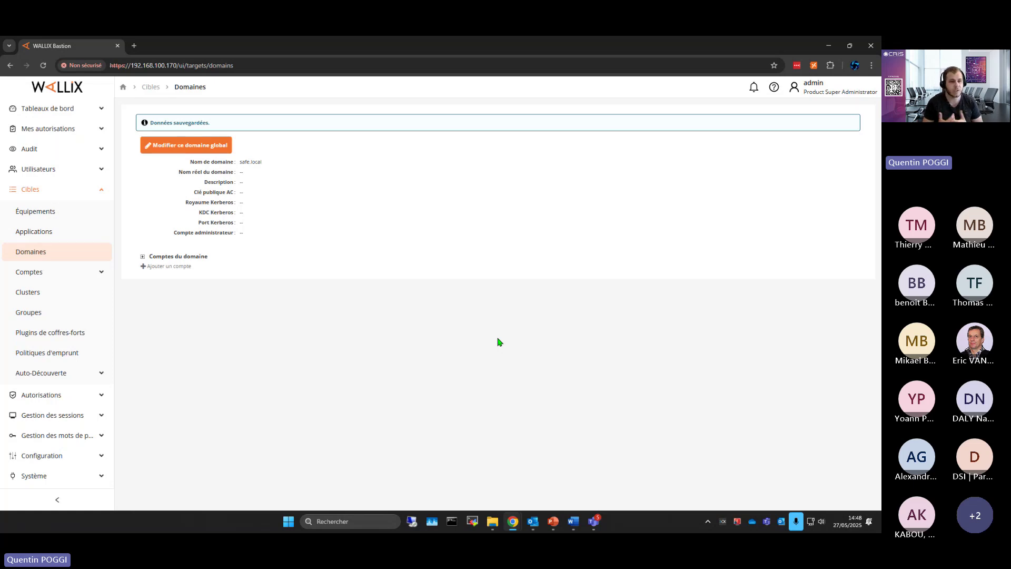
# Review the AD device's general settings and the safe.local domain's editable settings, and save the domain without edits
pyautogui.click(68, 211)
pyautogui.click(152, 175)
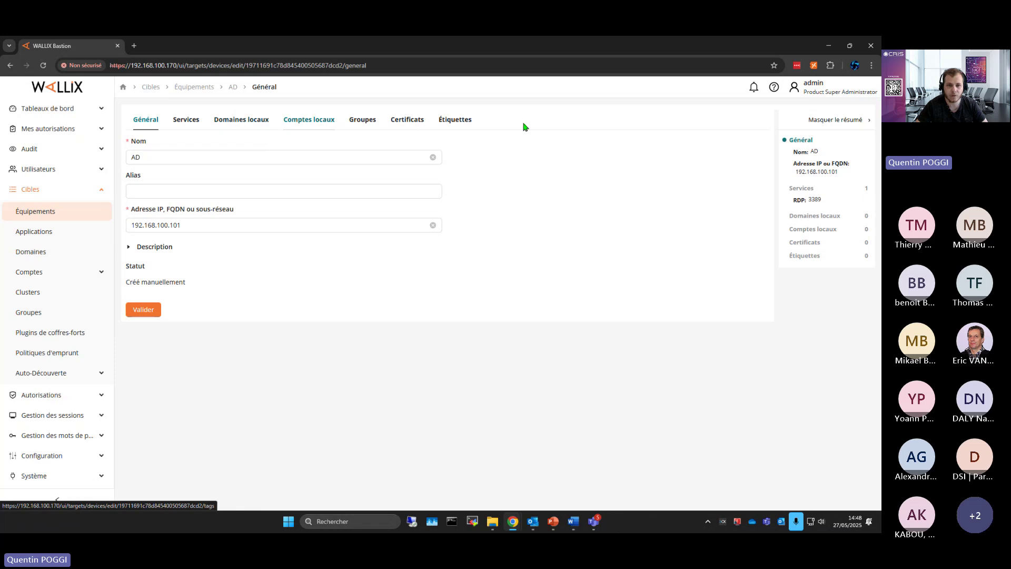
pyautogui.click(46, 252)
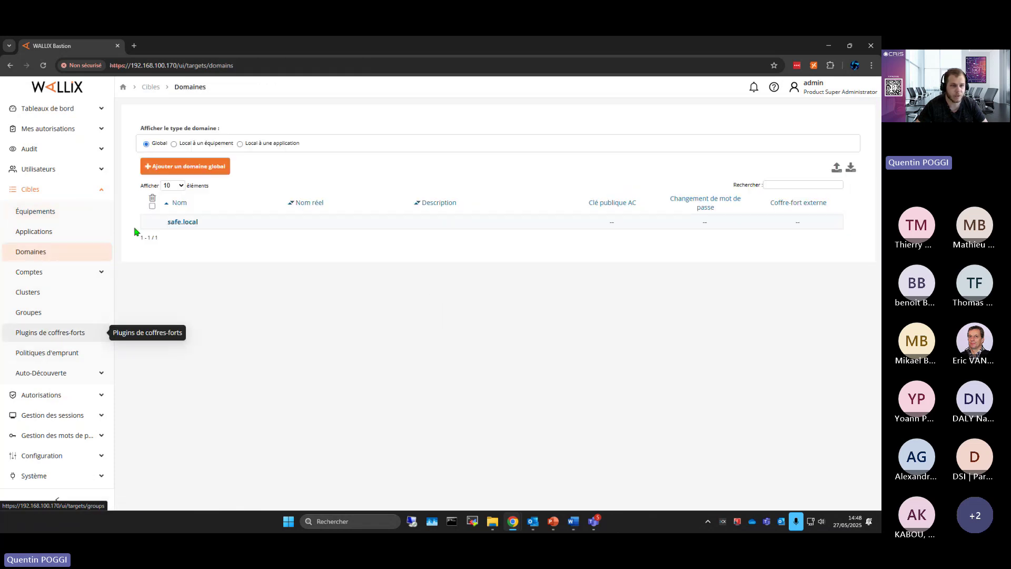
pyautogui.click(178, 222)
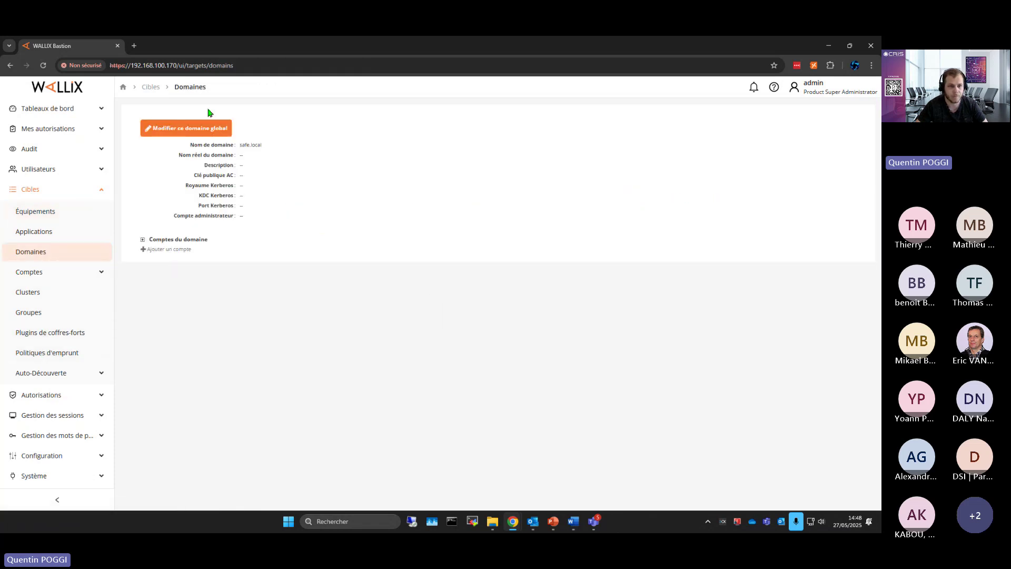
pyautogui.click(207, 132)
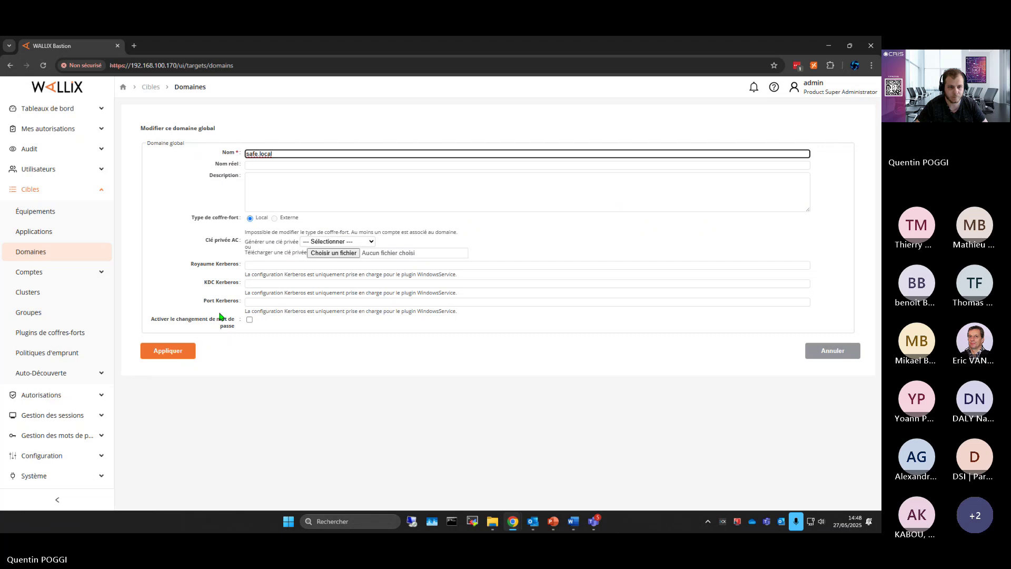
pyautogui.click(179, 348)
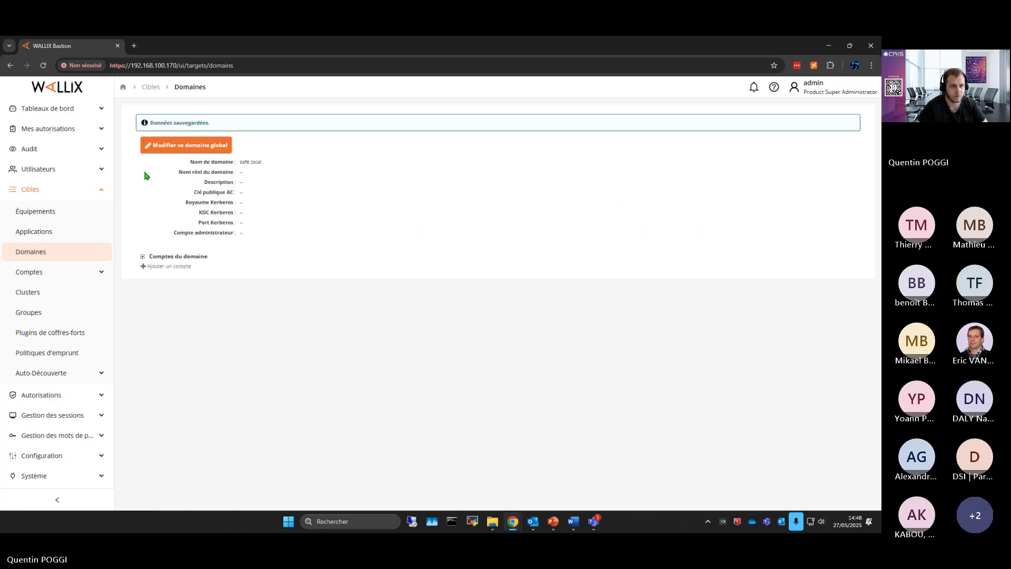
# Try to associate the alice global account with the AD device and its RDP service
pyautogui.click(29, 271)
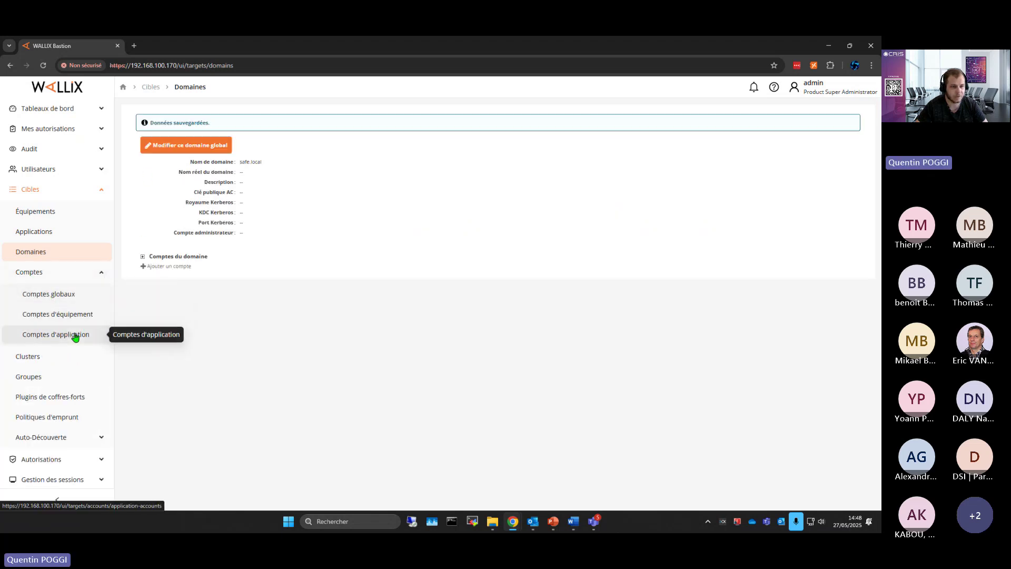
pyautogui.click(61, 293)
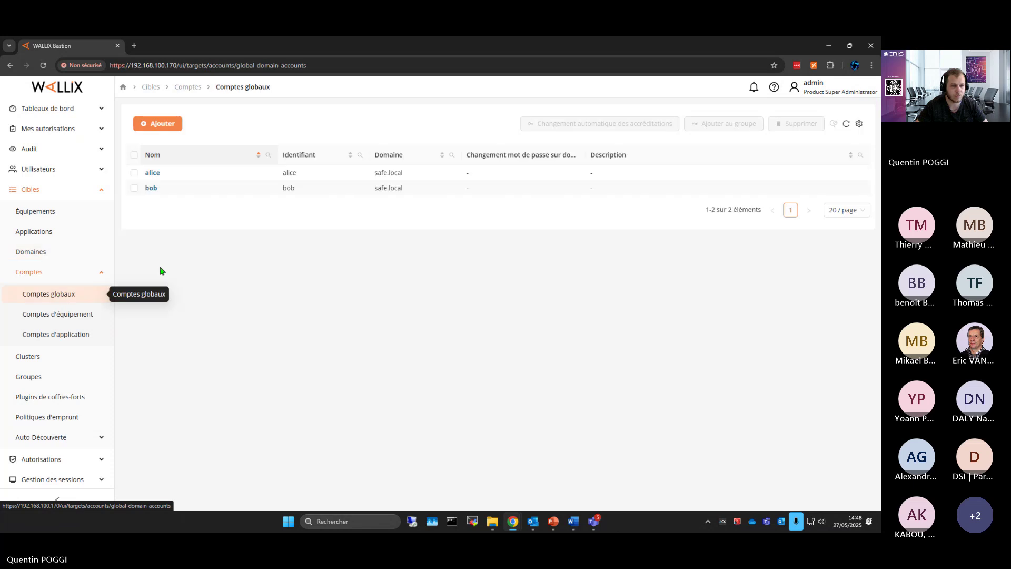
pyautogui.click(151, 180)
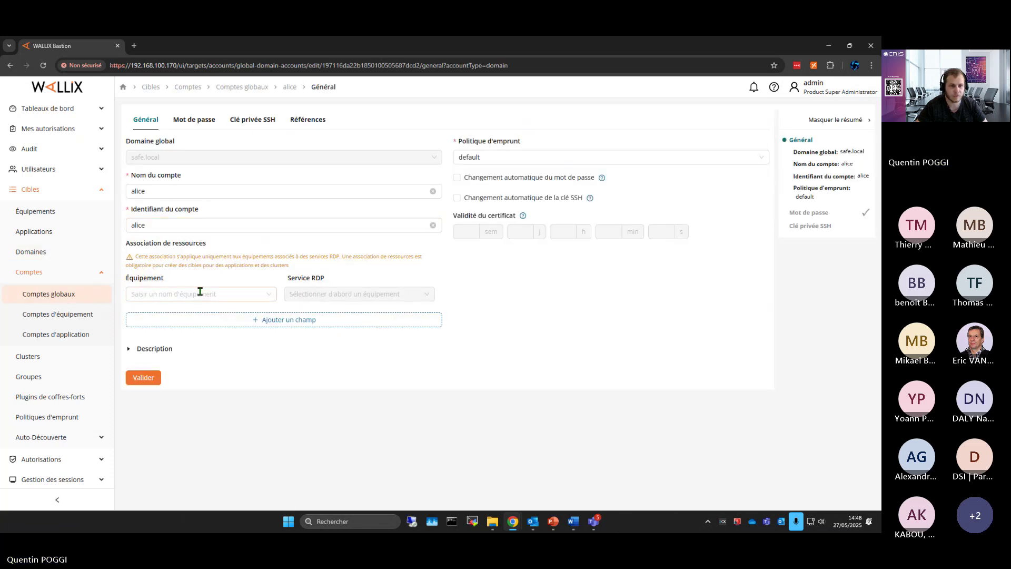
pyautogui.click(213, 293)
pyautogui.click(184, 315)
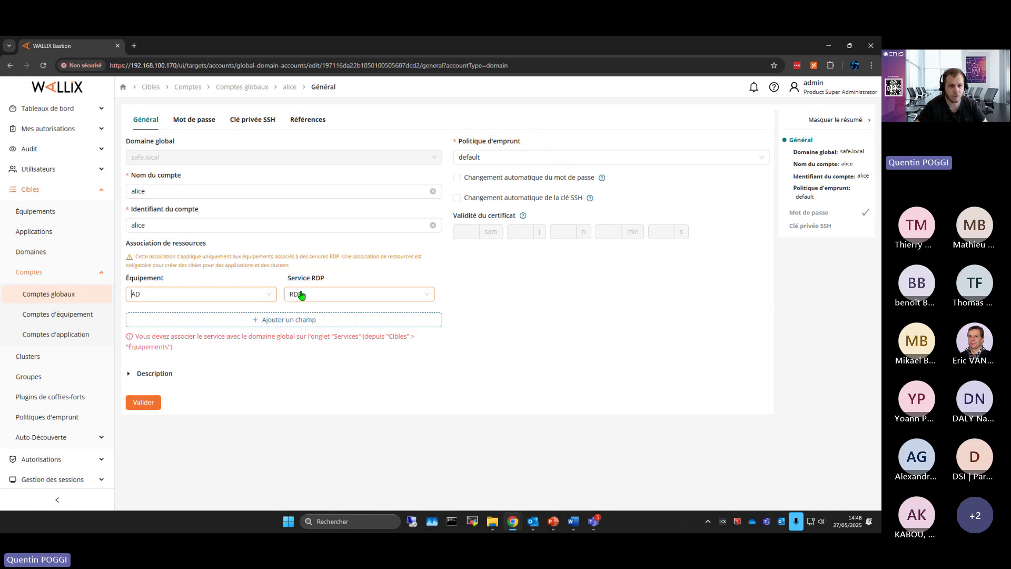
pyautogui.click(157, 402)
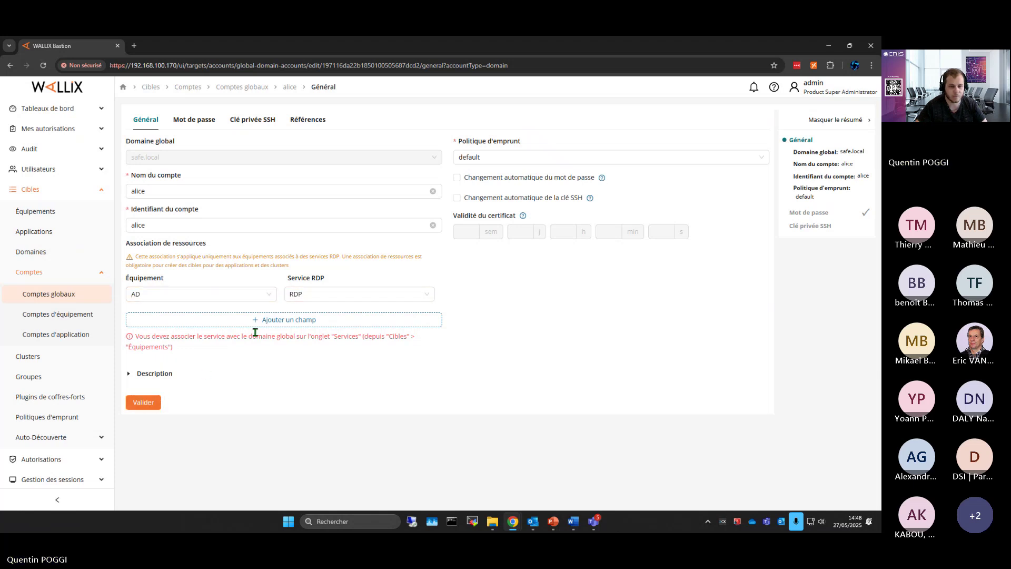
# Try reselecting the RDP service and the AD device in the alice account's resource association
pyautogui.moveTo(157, 336); pyautogui.dragTo(254, 336)
pyautogui.click(173, 335)
pyautogui.click(292, 298)
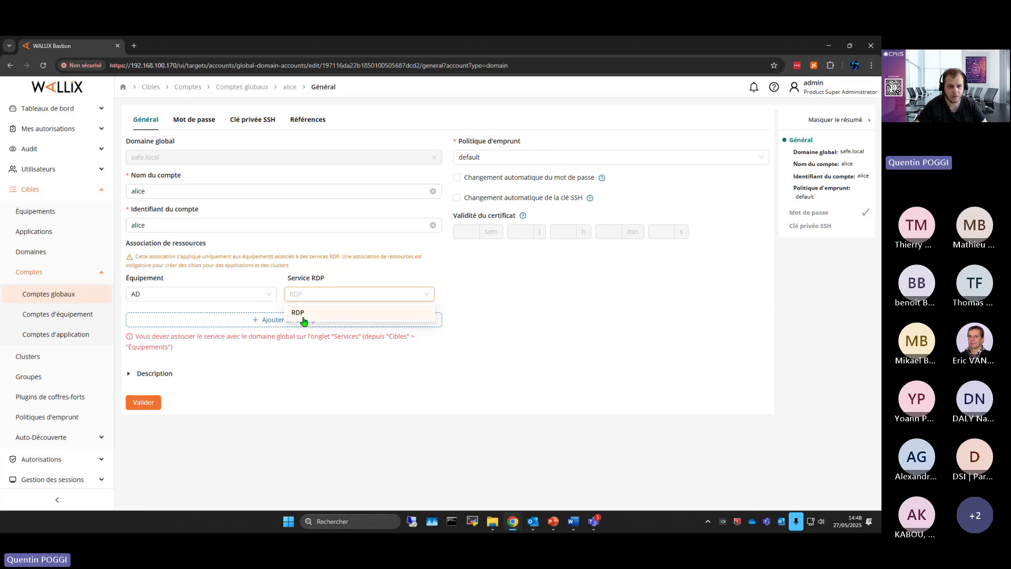
pyautogui.click(302, 312)
pyautogui.click(192, 298)
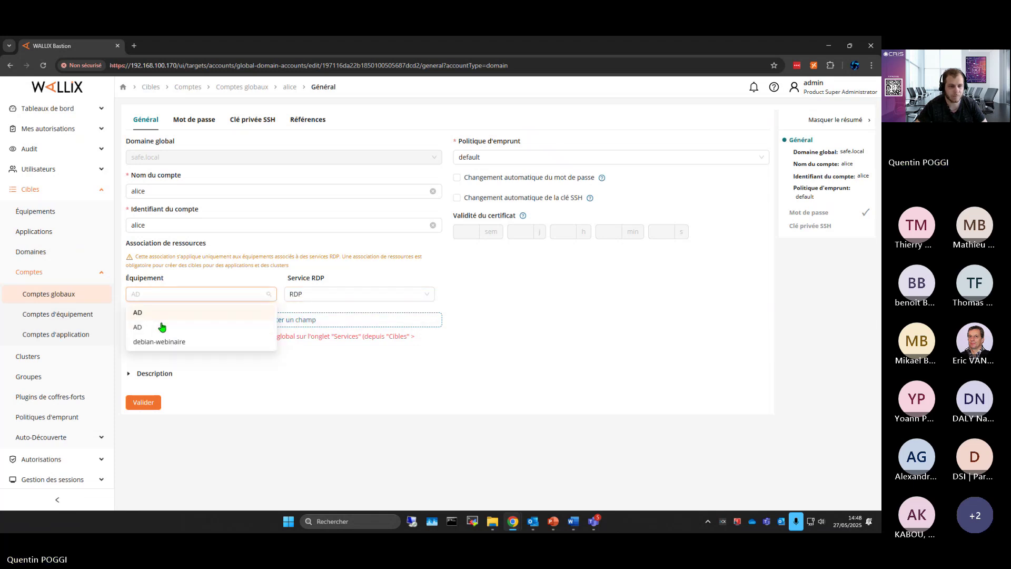
pyautogui.click(163, 327)
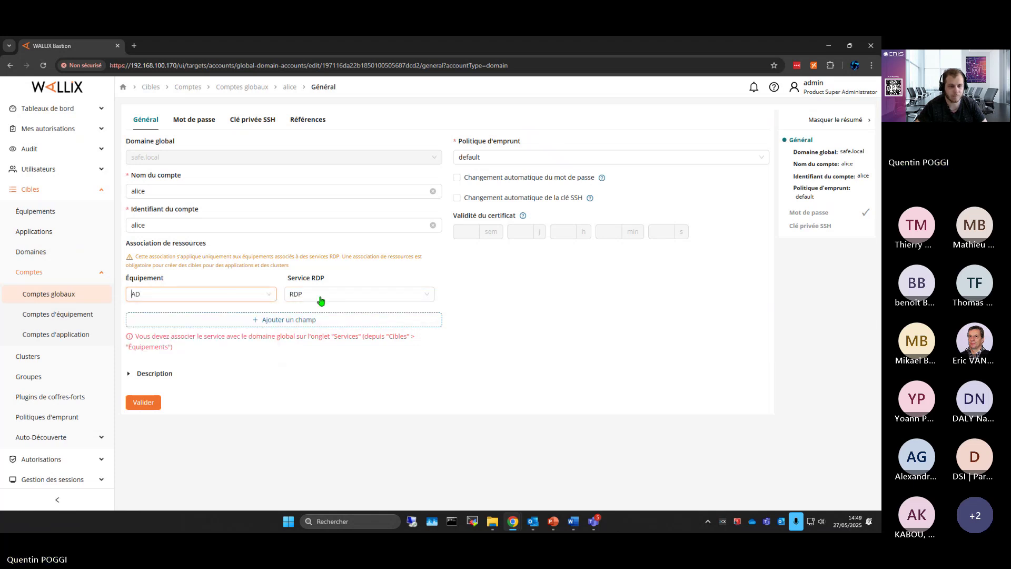
# Reopen the alice account and retry the AD device association, then check the bob account and return to the global accounts list
pyautogui.click(64, 316)
pyautogui.click(59, 295)
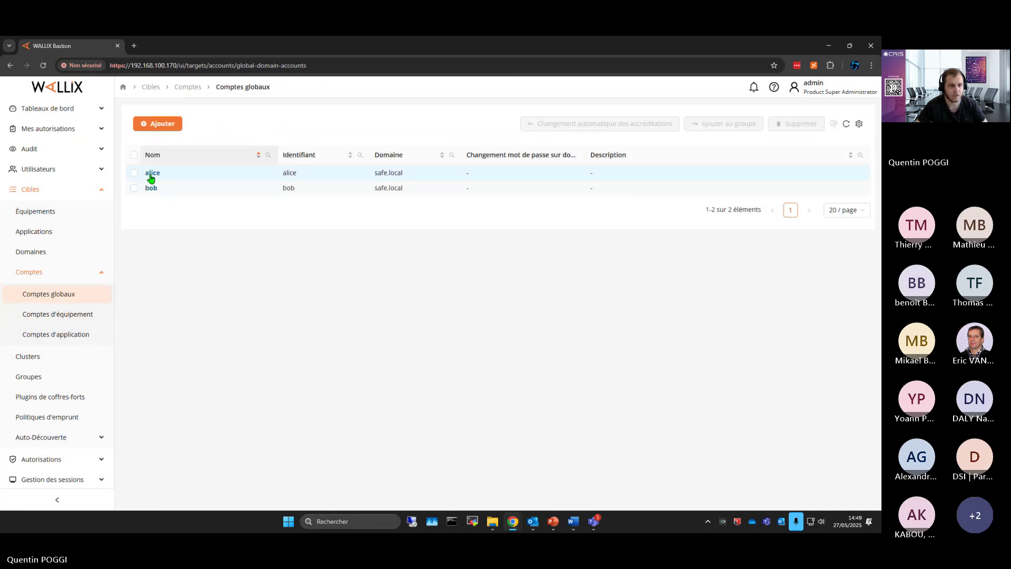
pyautogui.click(153, 173)
pyautogui.click(203, 293)
pyautogui.click(170, 316)
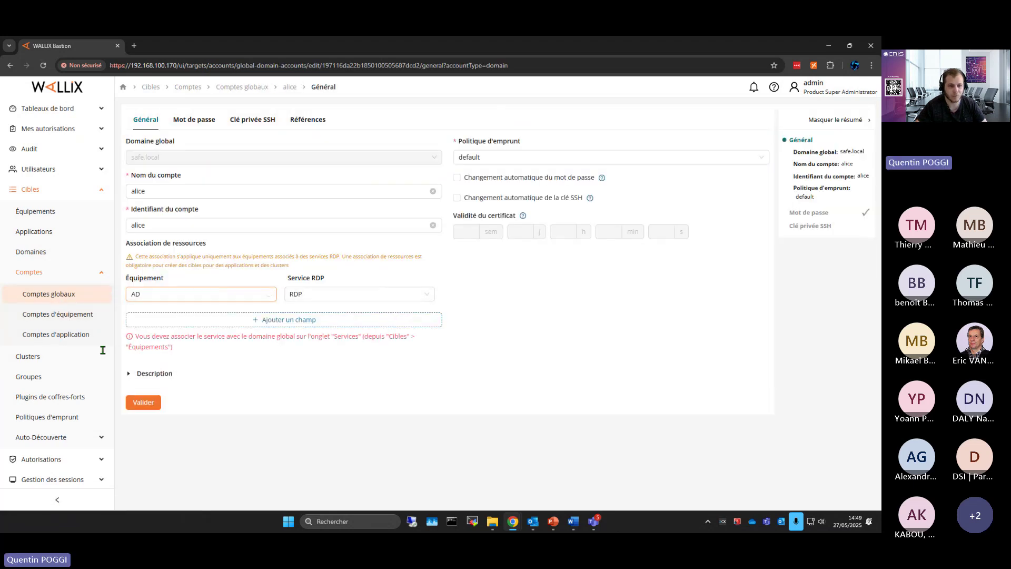
pyautogui.click(69, 305)
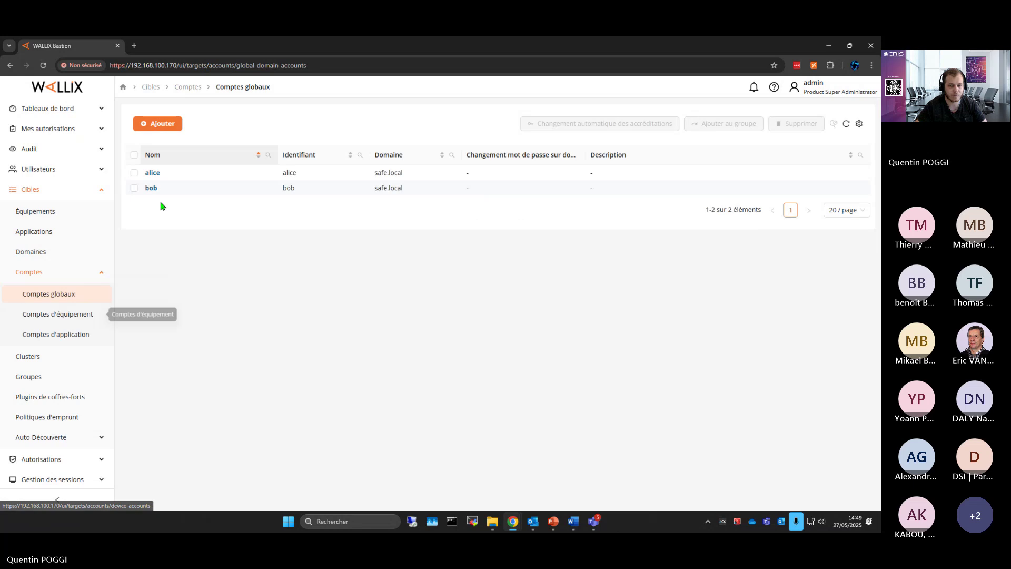
pyautogui.click(150, 188)
pyautogui.click(51, 301)
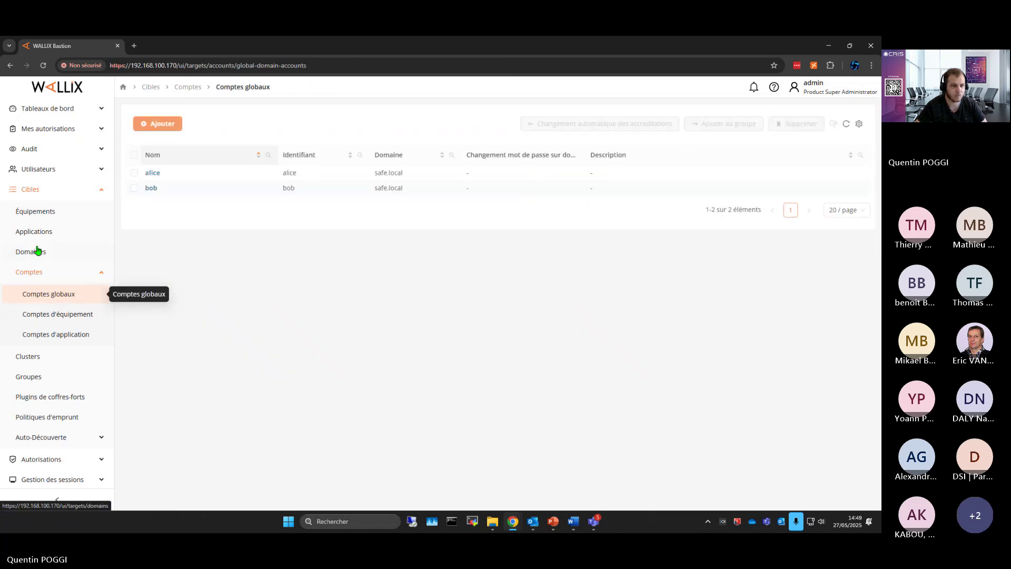
# Assign the safe.local global domain to the AD device's RDP service and save the service
pyautogui.click(47, 213)
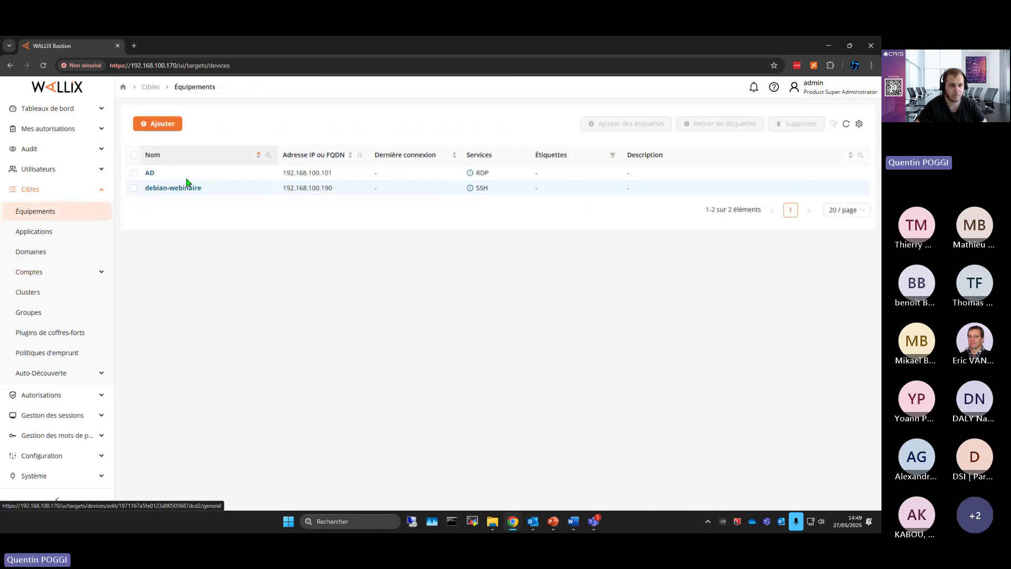
pyautogui.click(150, 173)
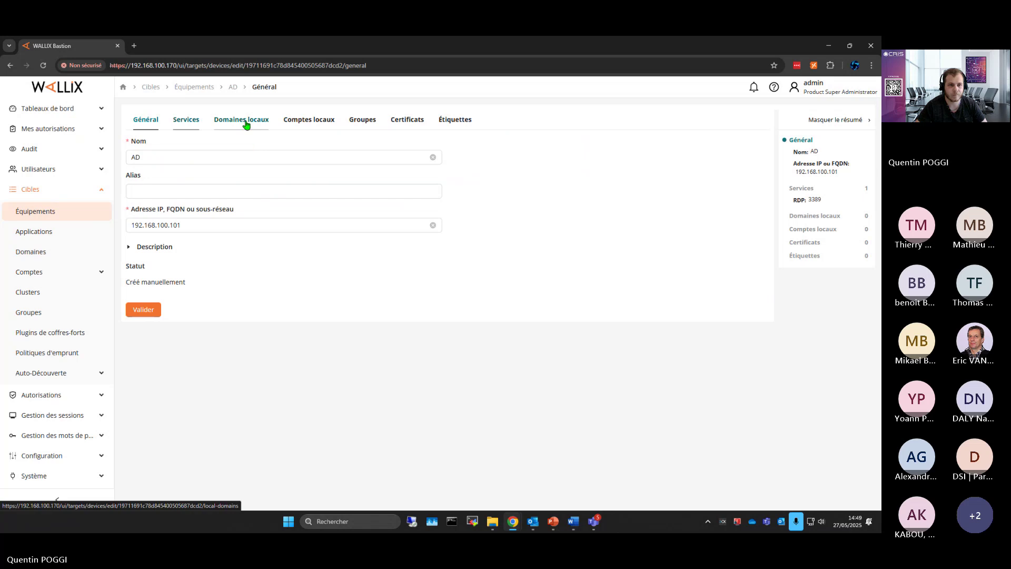
pyautogui.click(187, 119)
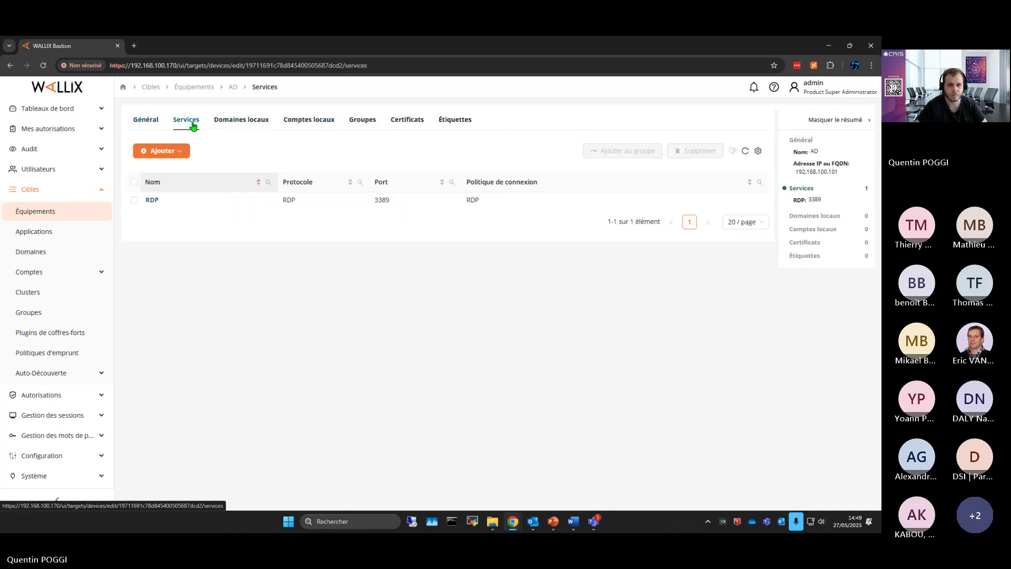
pyautogui.click(154, 201)
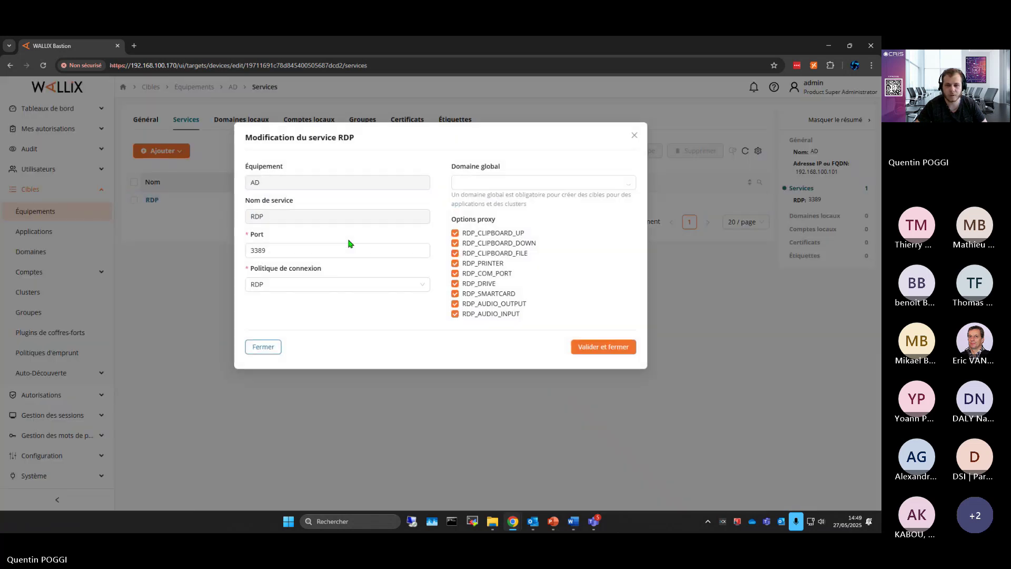
pyautogui.click(614, 179)
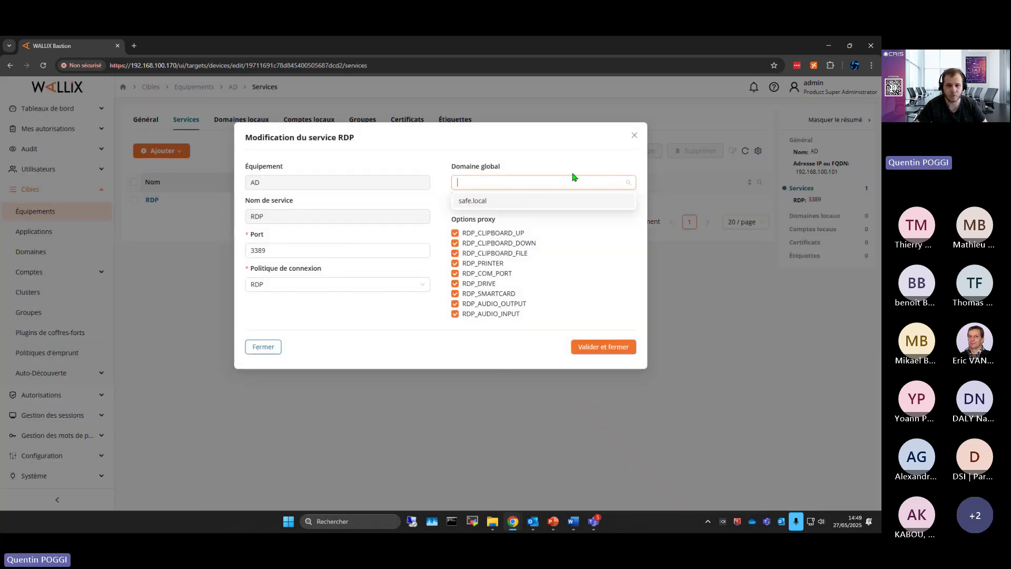
pyautogui.click(480, 203)
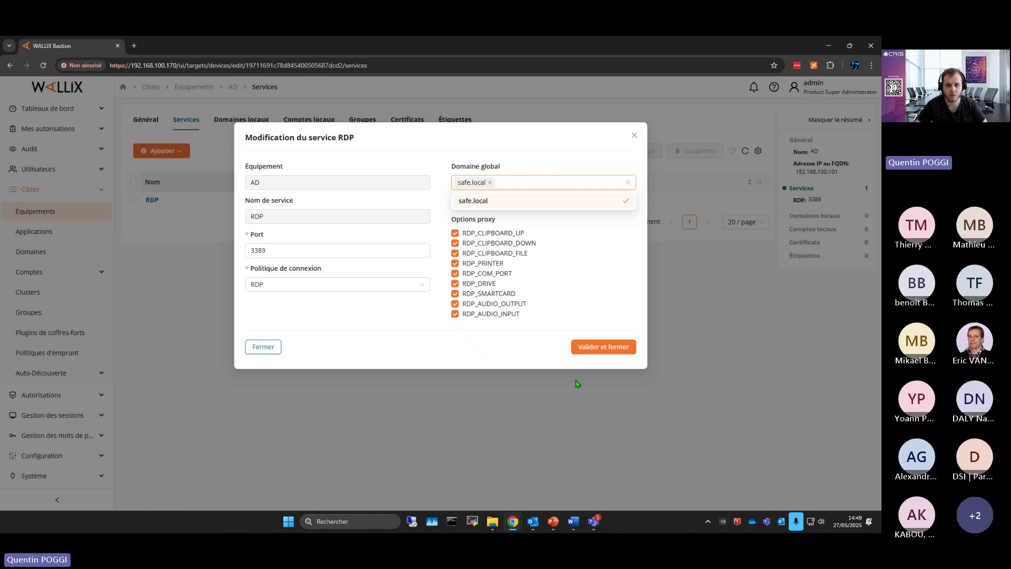
pyautogui.click(610, 347)
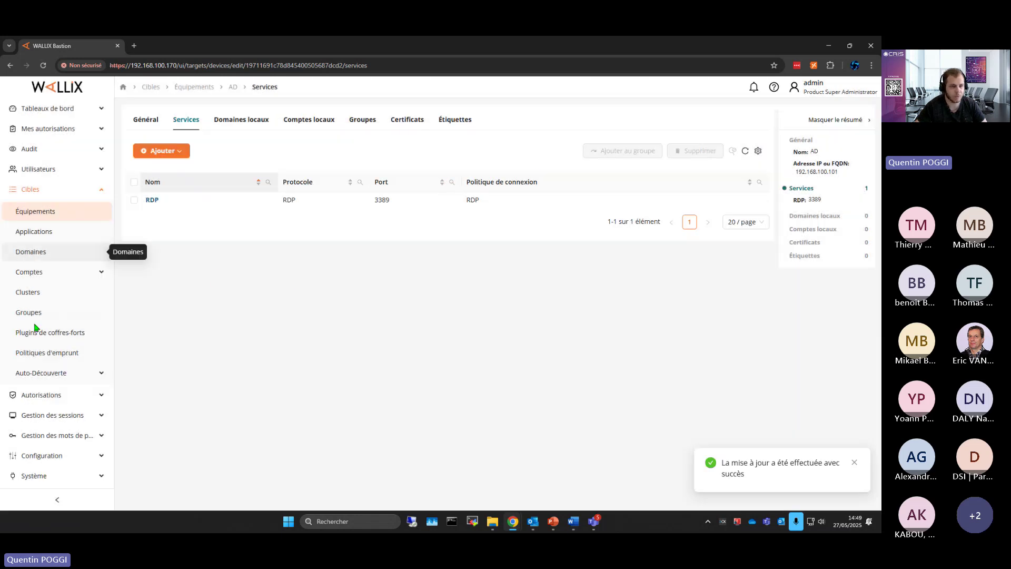
# Associate the alice global account with the AD device's RDP service and save the account
pyautogui.click(56, 276)
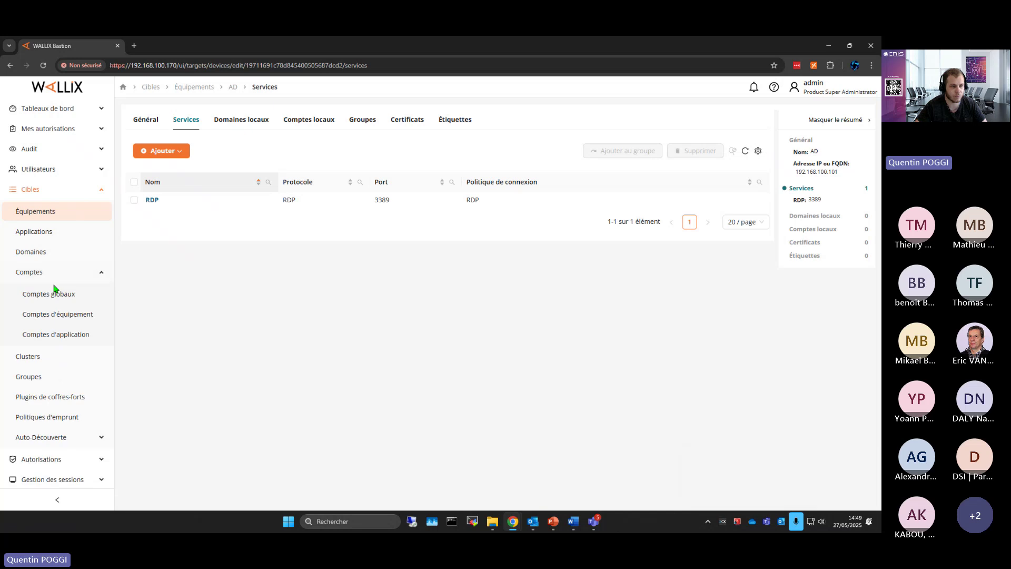
pyautogui.click(74, 295)
pyautogui.click(152, 173)
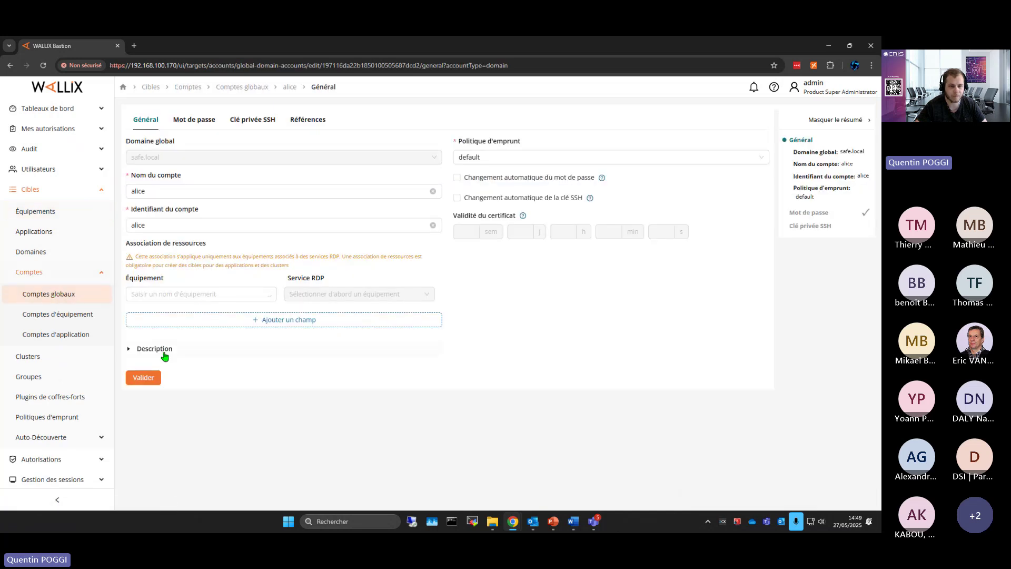
pyautogui.click(198, 296)
pyautogui.click(173, 310)
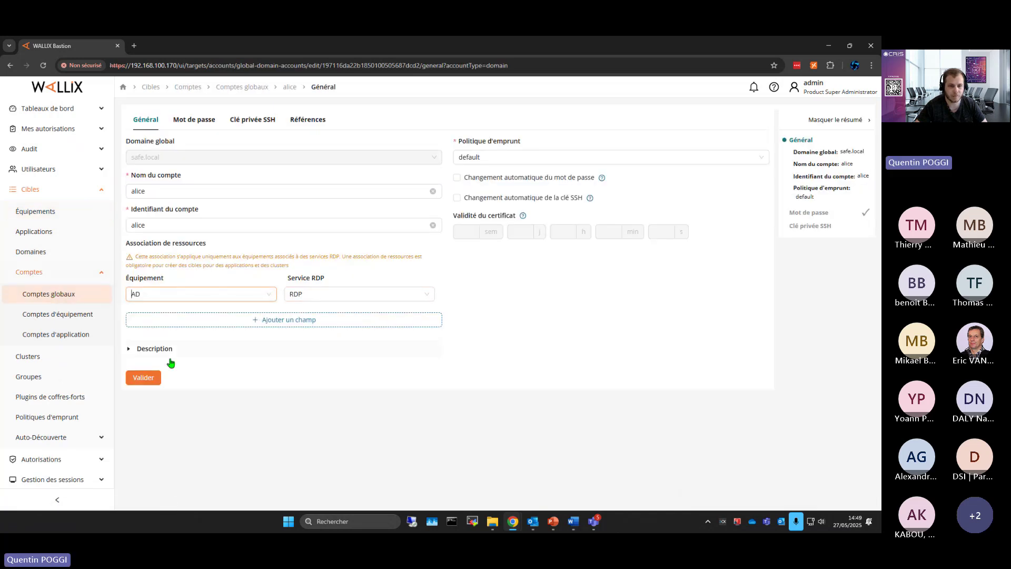
pyautogui.click(148, 375)
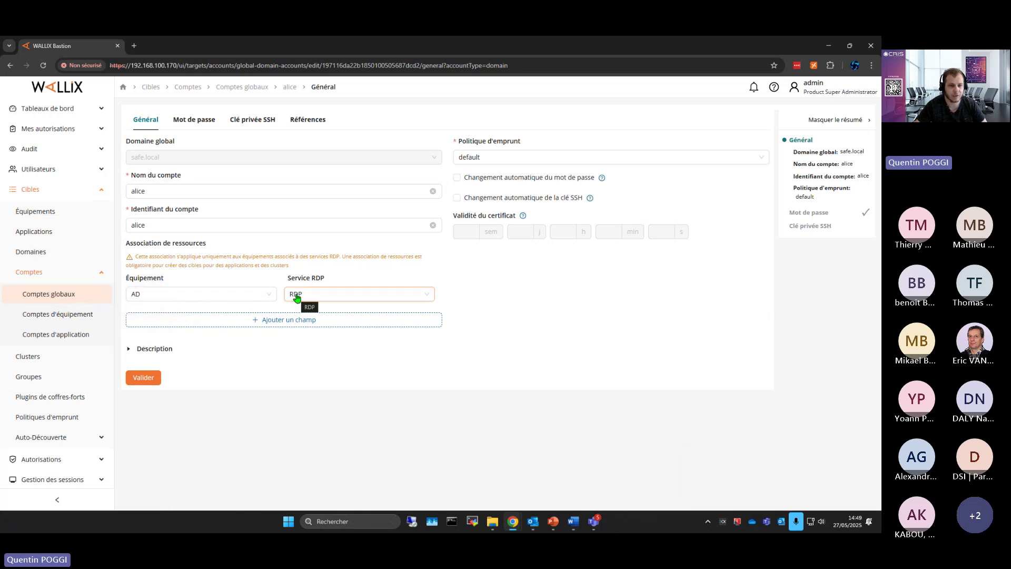
# Associate the bob global account with the AD device's RDP service and save the account
pyautogui.click(105, 294)
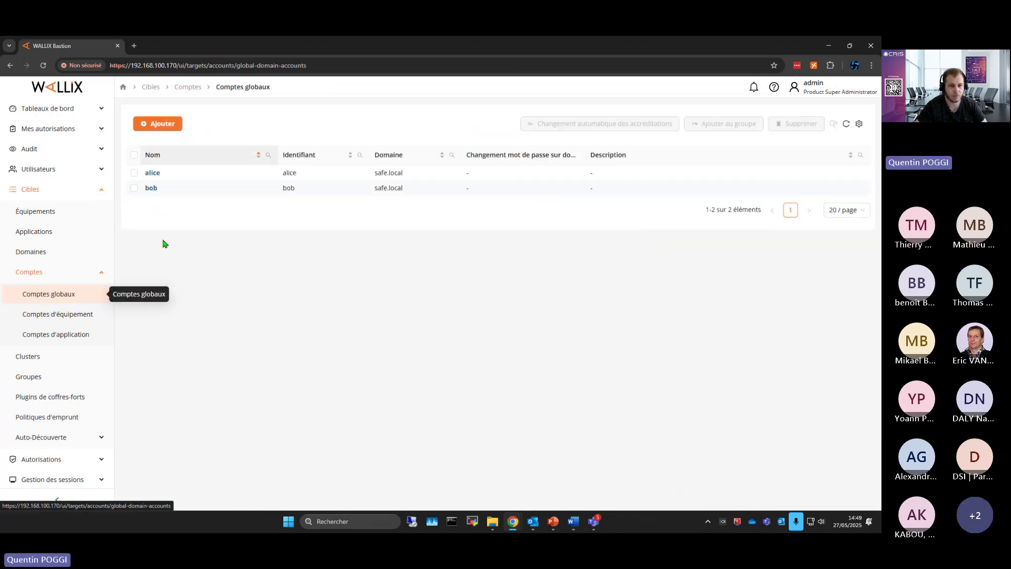
pyautogui.click(153, 188)
pyautogui.click(188, 293)
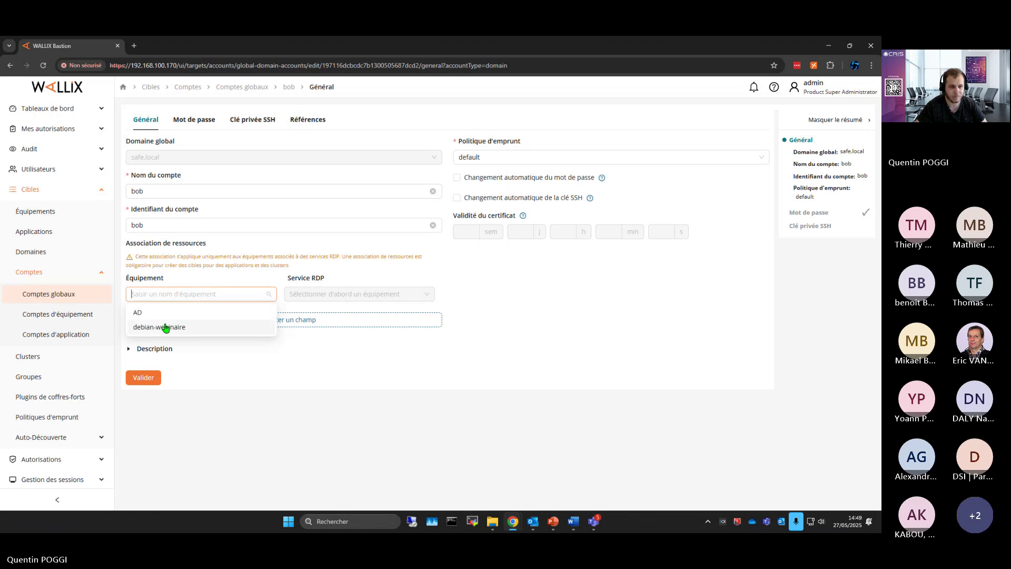
pyautogui.click(157, 311)
pyautogui.click(151, 378)
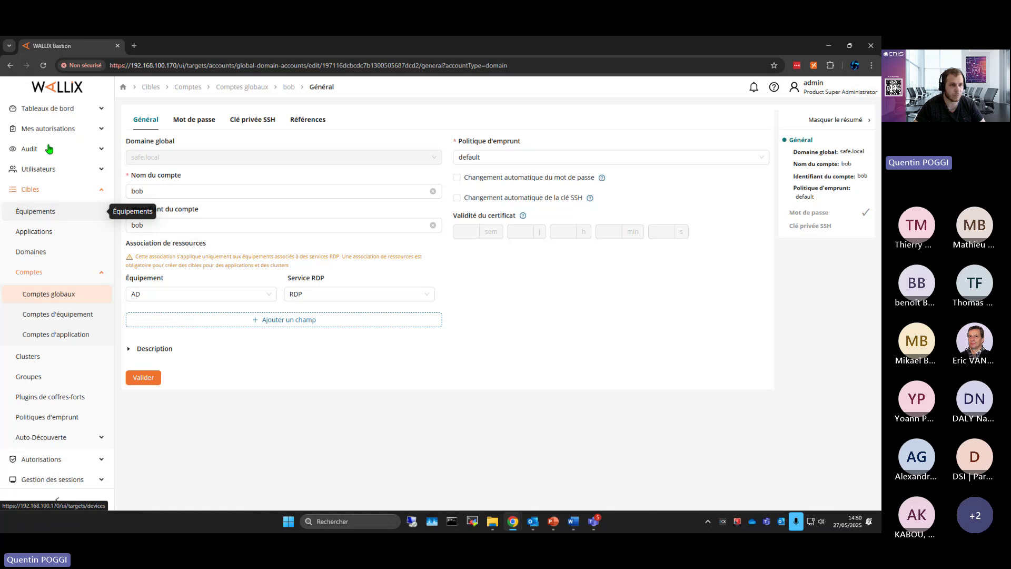
# Review the User-webinaire user group's external group mappings
pyautogui.click(47, 169)
pyautogui.click(46, 216)
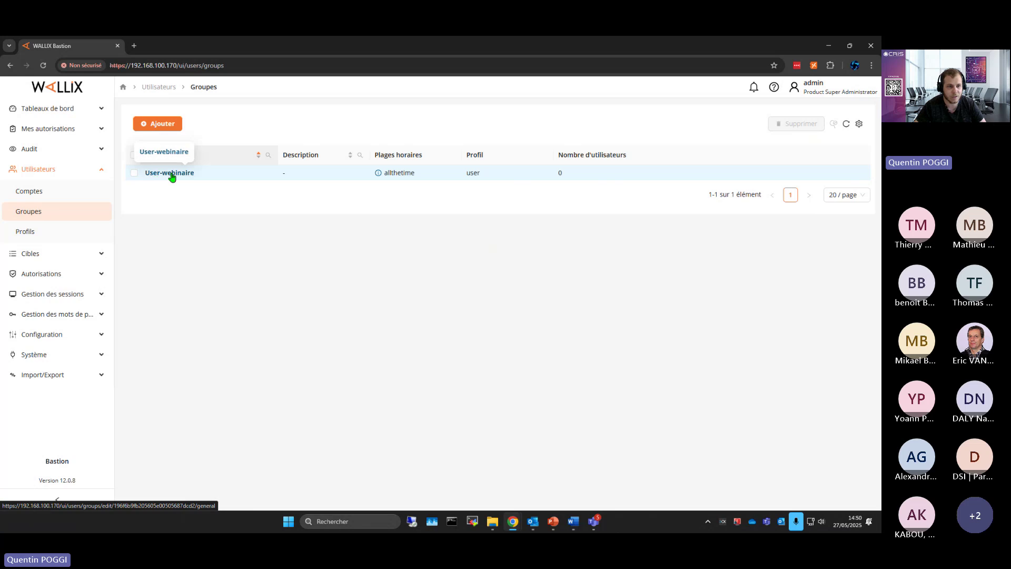
pyautogui.click(172, 174)
pyautogui.click(199, 120)
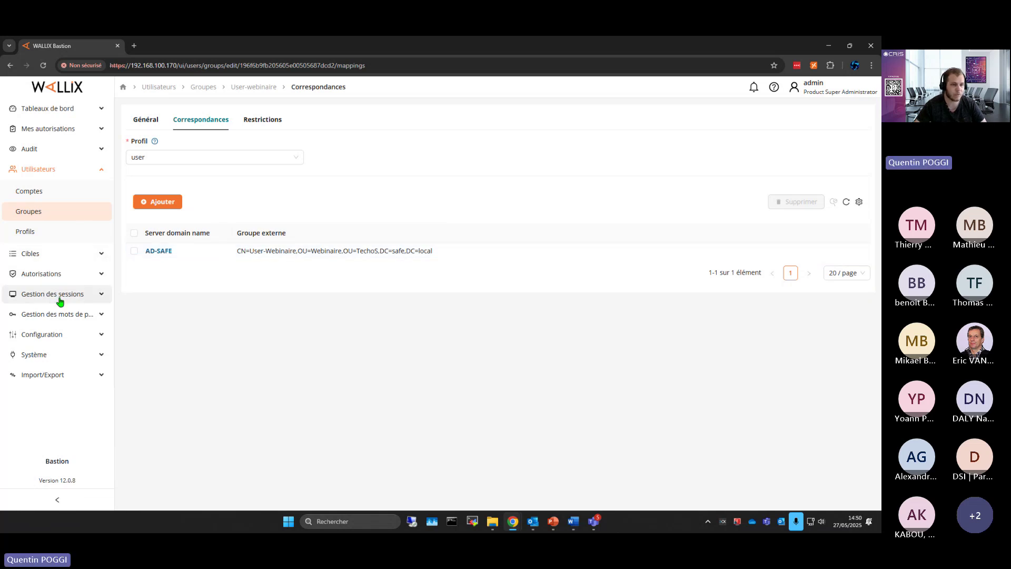
# Create a target group named Groupe-cible-webinaire and save it
pyautogui.click(60, 254)
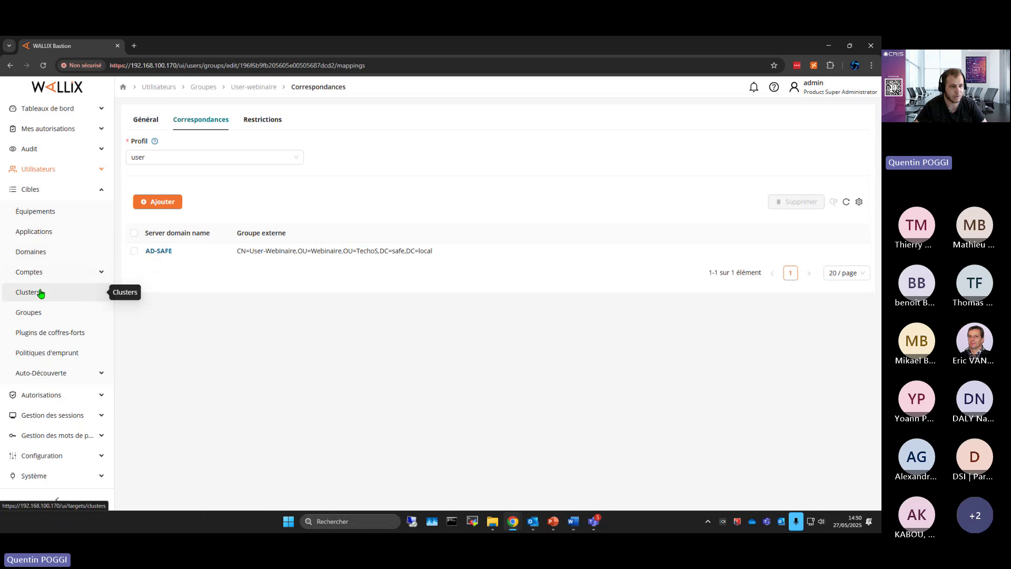
pyautogui.click(47, 316)
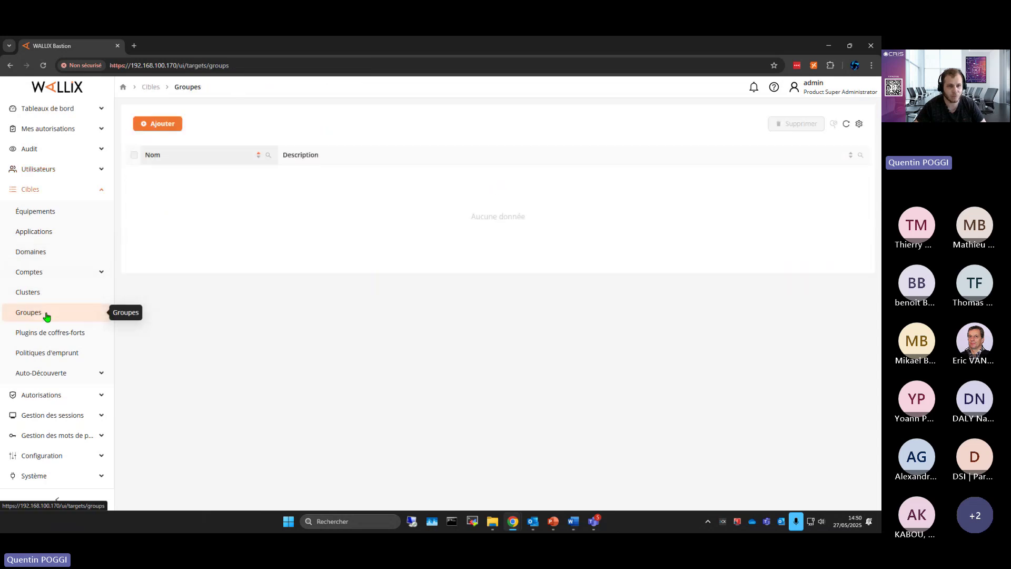
pyautogui.click(161, 125)
pyautogui.click(163, 158)
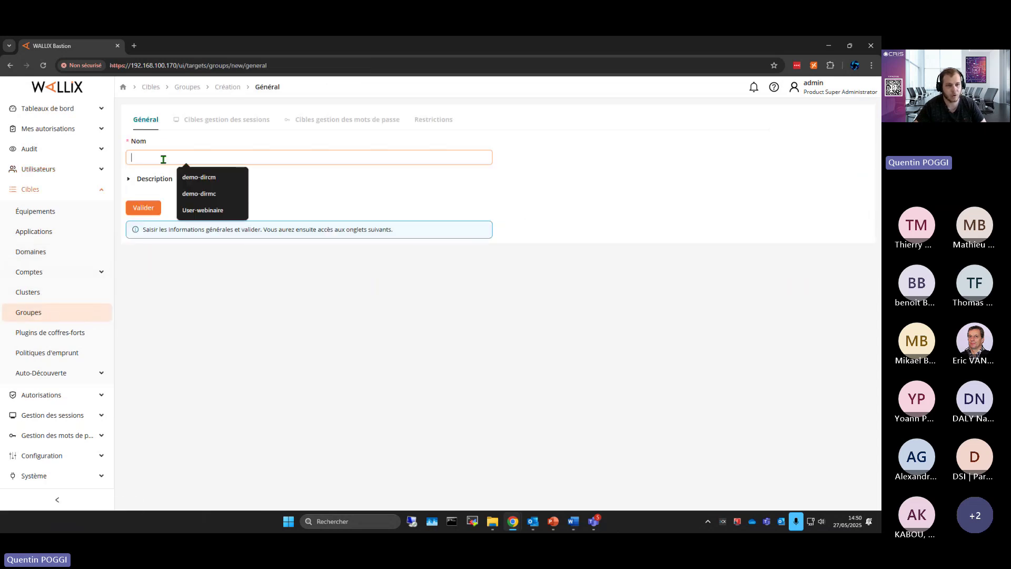
pyautogui.write('Gro')
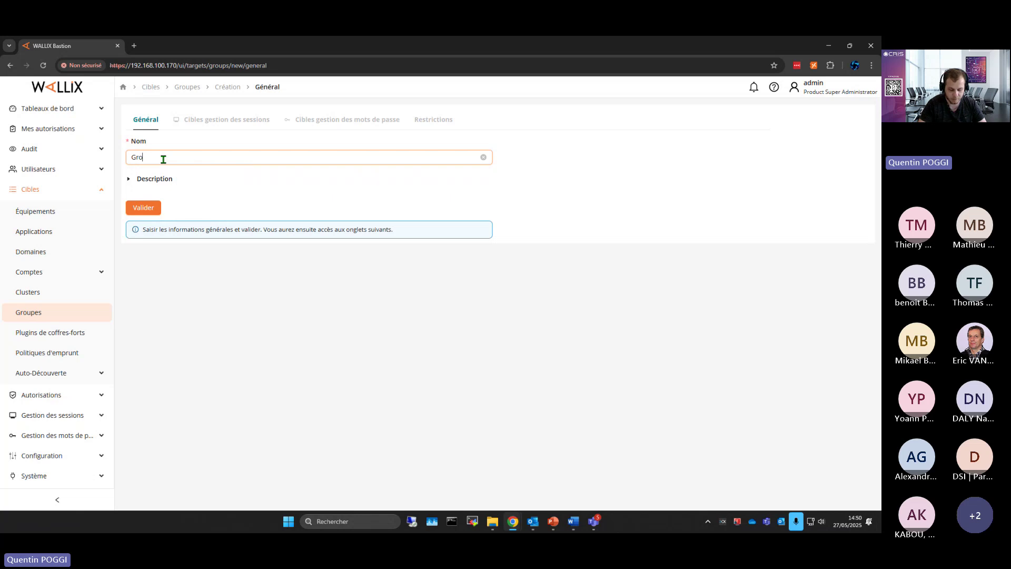
pyautogui.write('upe-cible')
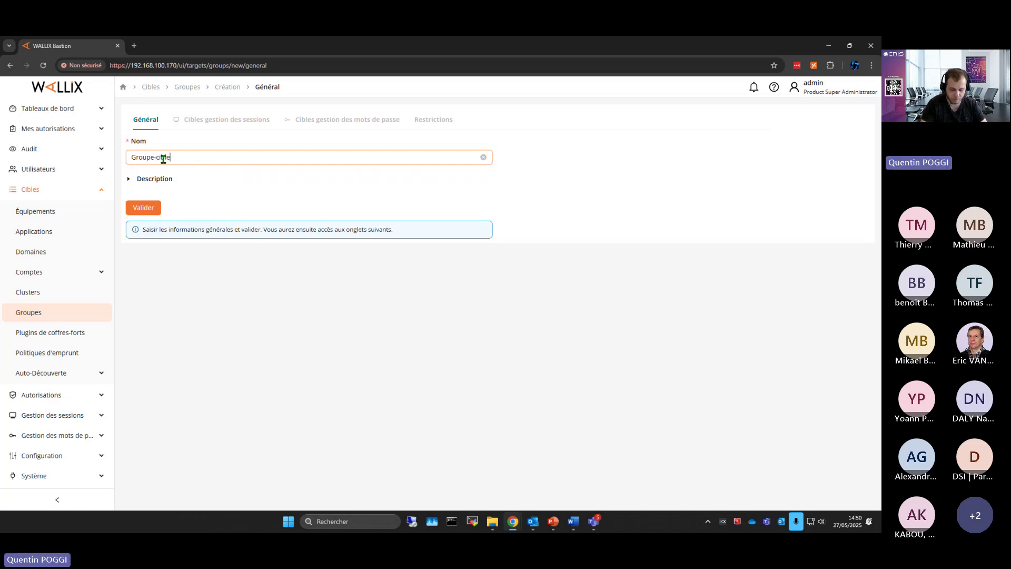
pyautogui.write('-webinaire')
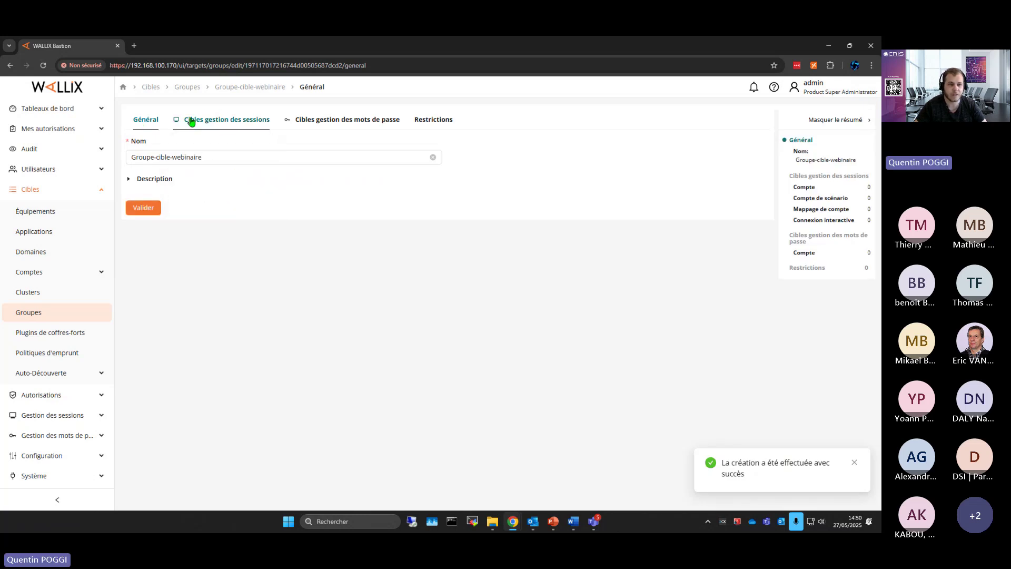
pyautogui.moveTo(226, 125)
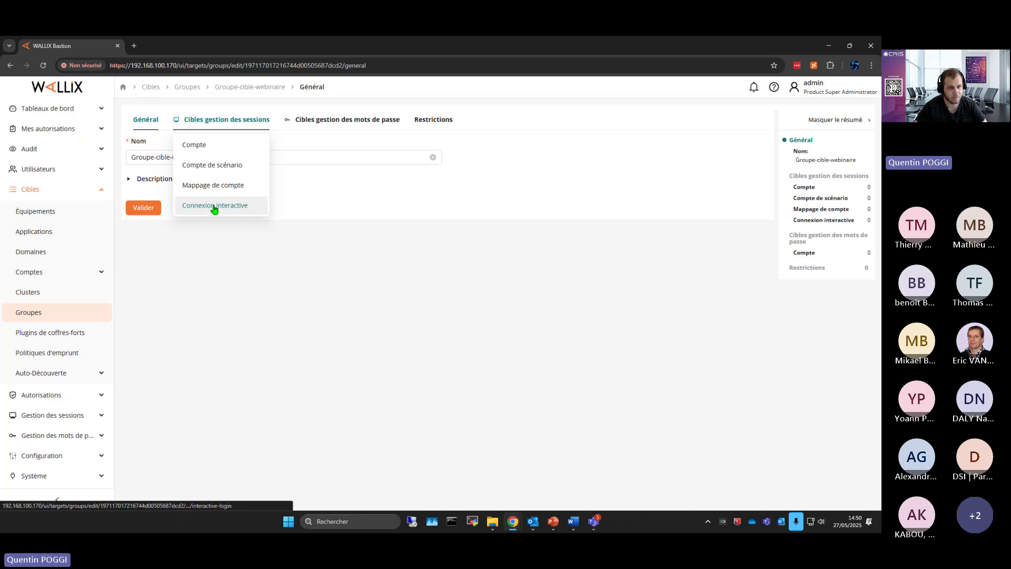
# Add the hidden-id local account of debian-webinaire's SSH service to Groupe-cible-webinaire's session management account targets
pyautogui.click(216, 147)
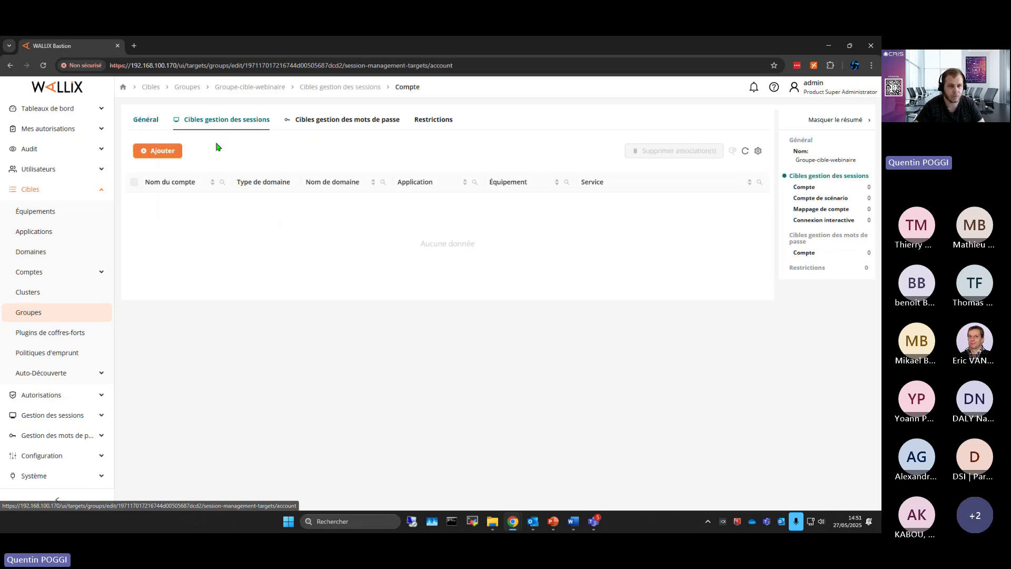
pyautogui.click(170, 152)
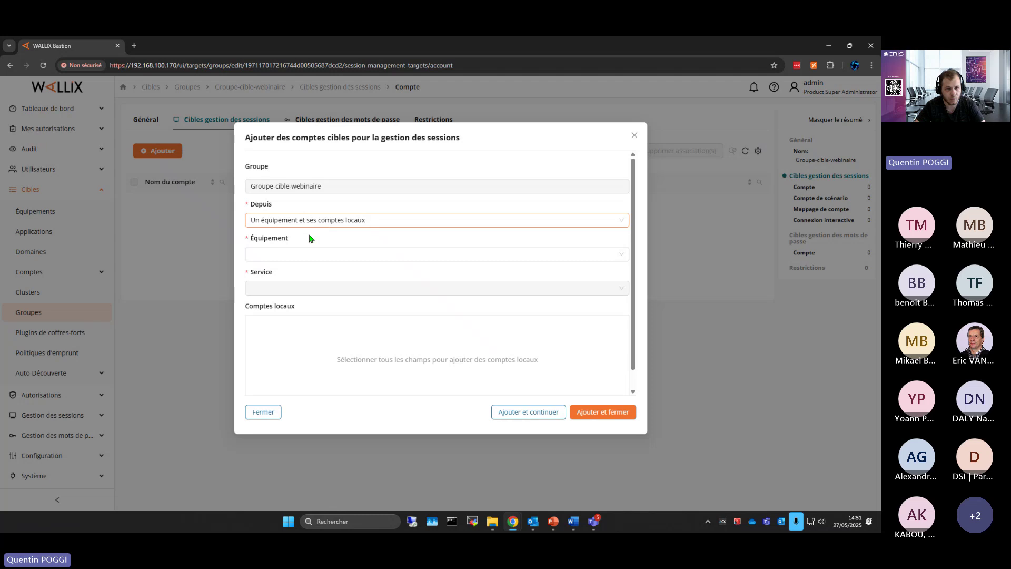
pyautogui.click(294, 256)
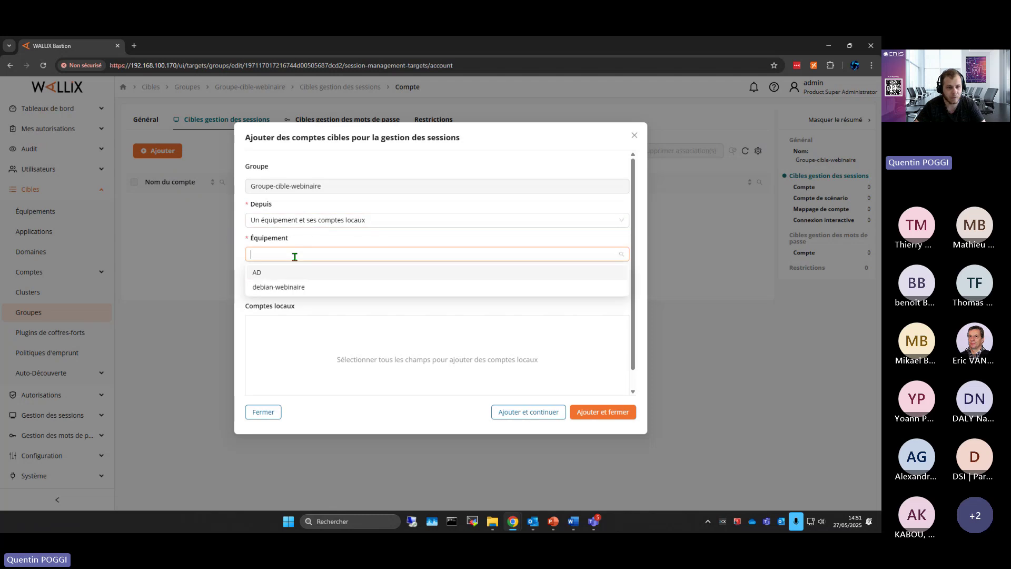
pyautogui.click(275, 288)
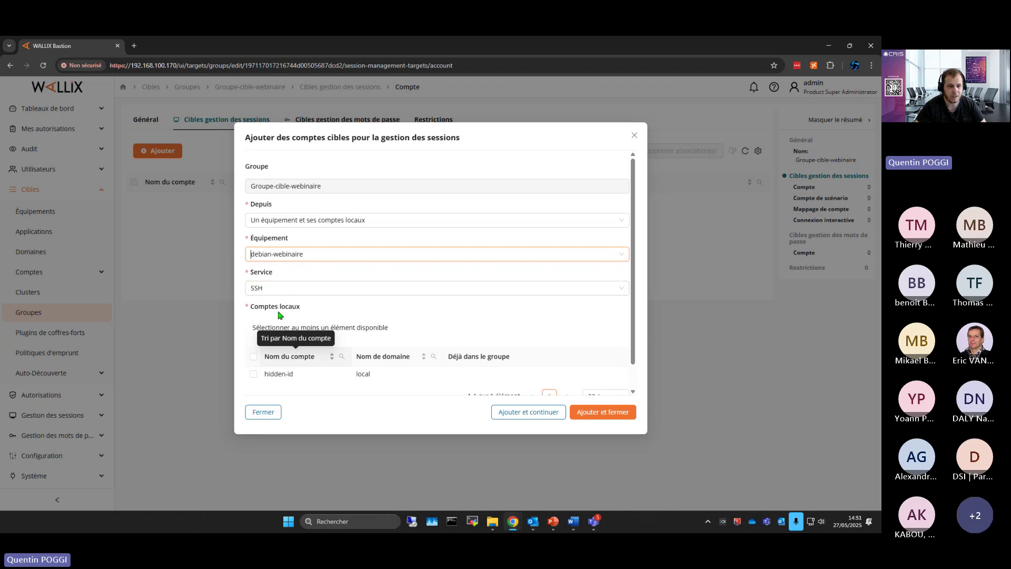
pyautogui.click(279, 291)
pyautogui.scroll(-1, 279, 291)
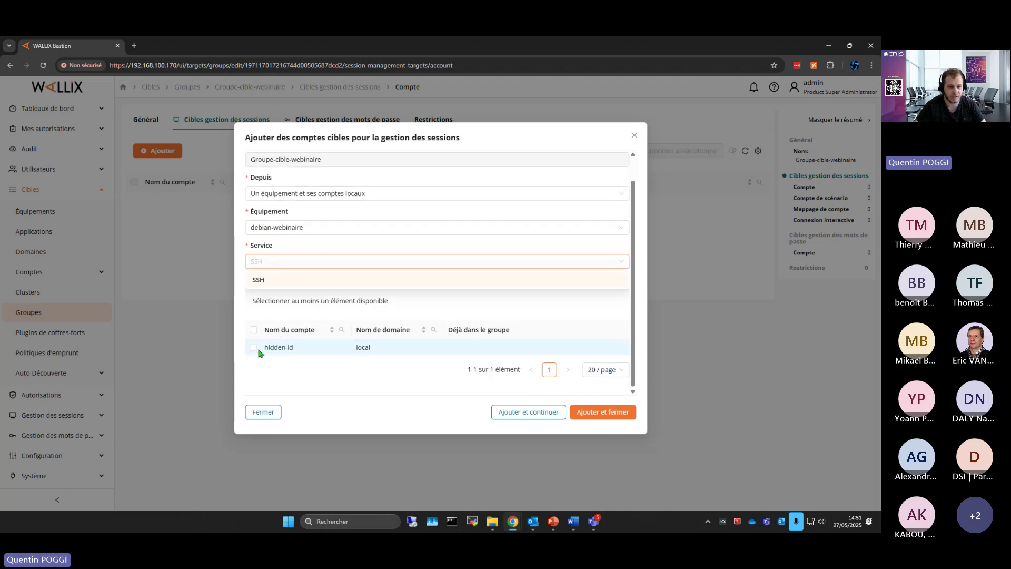
pyautogui.click(253, 347)
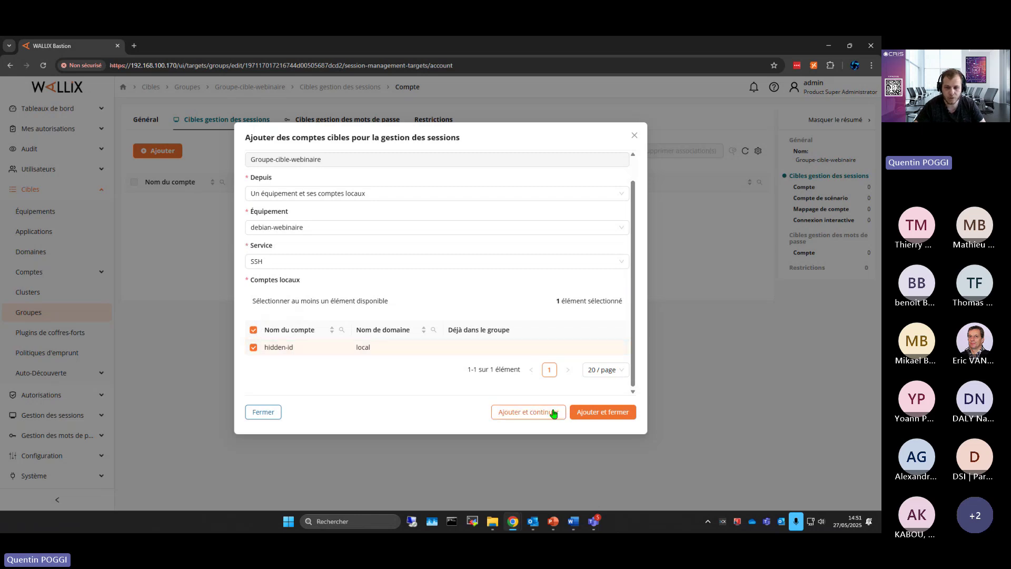
pyautogui.click(589, 418)
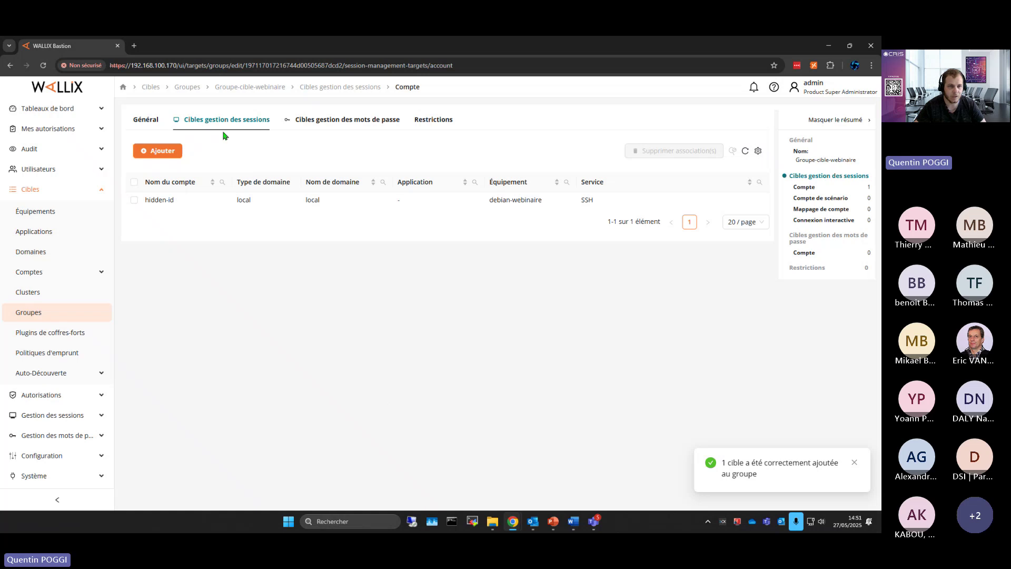
# Add both safe.local global accounts on the AD device's RDP service to Groupe-cible-webinaire's session management targets
pyautogui.click(221, 144)
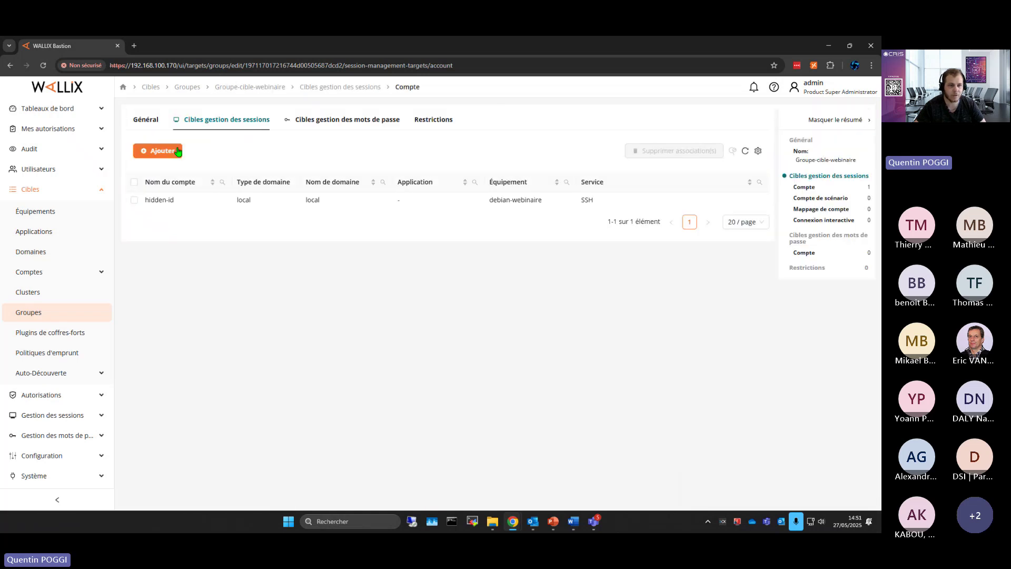
pyautogui.click(177, 151)
pyautogui.click(285, 252)
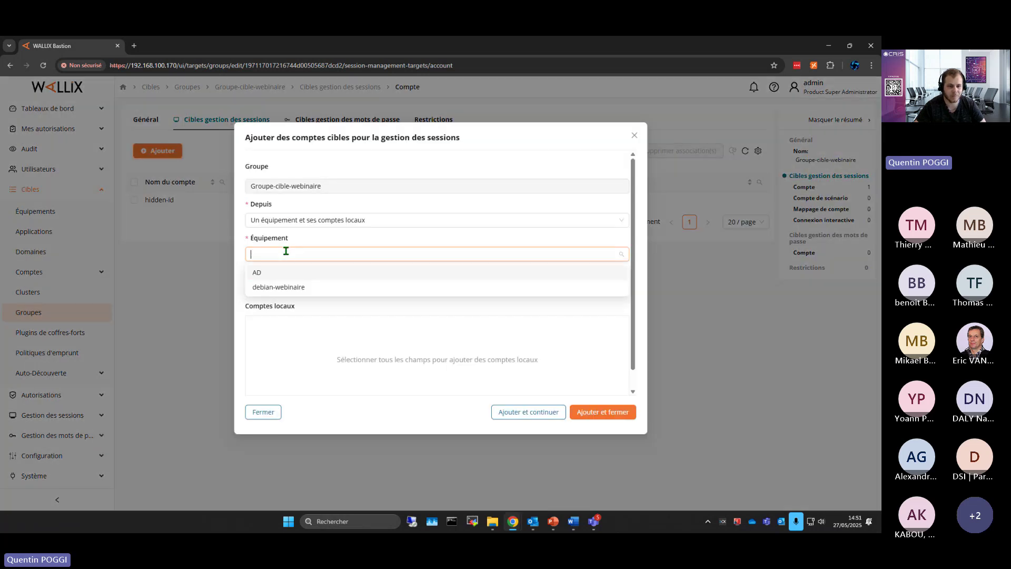
pyautogui.click(283, 224)
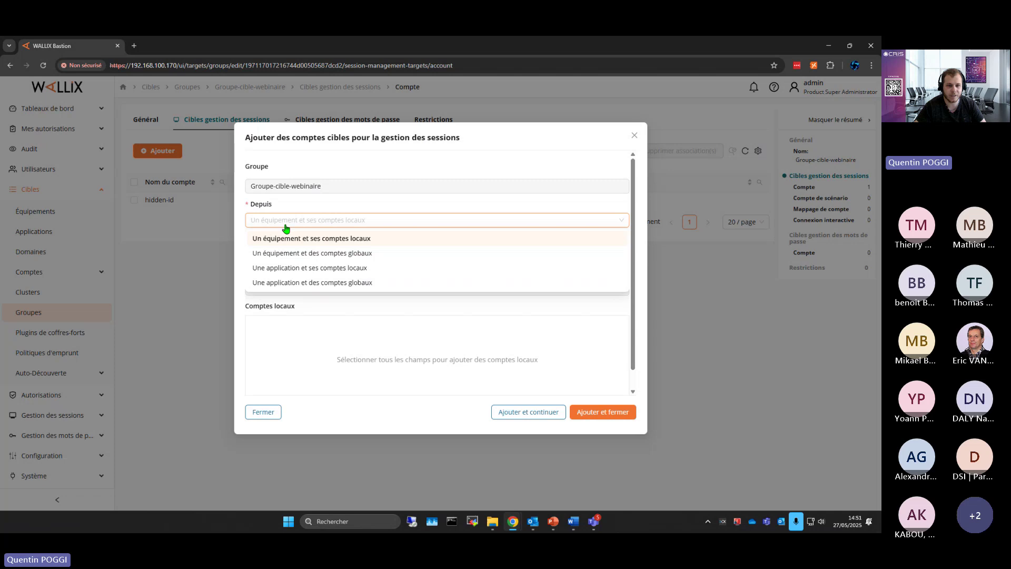
pyautogui.click(315, 256)
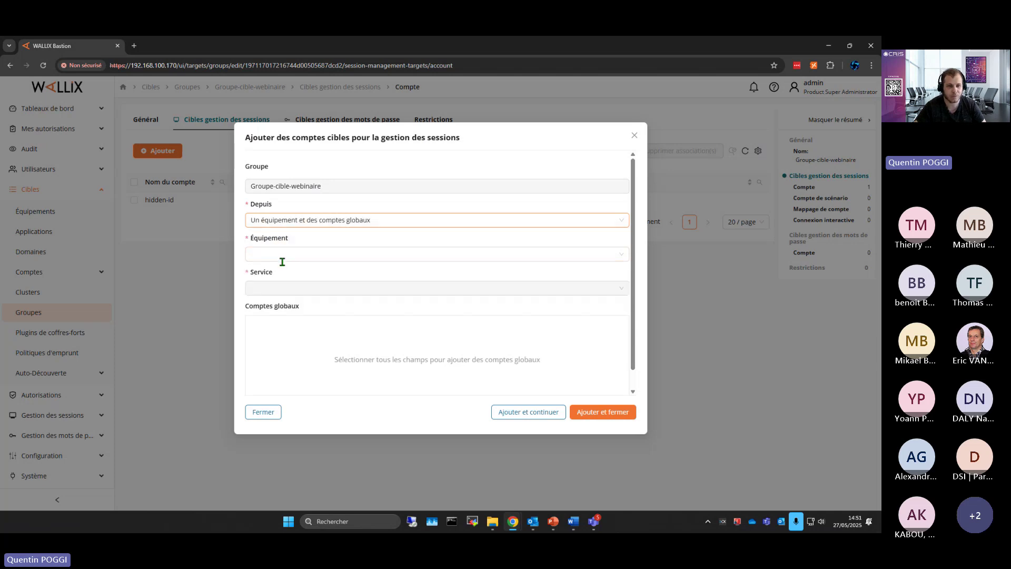
pyautogui.click(280, 254)
pyautogui.click(271, 274)
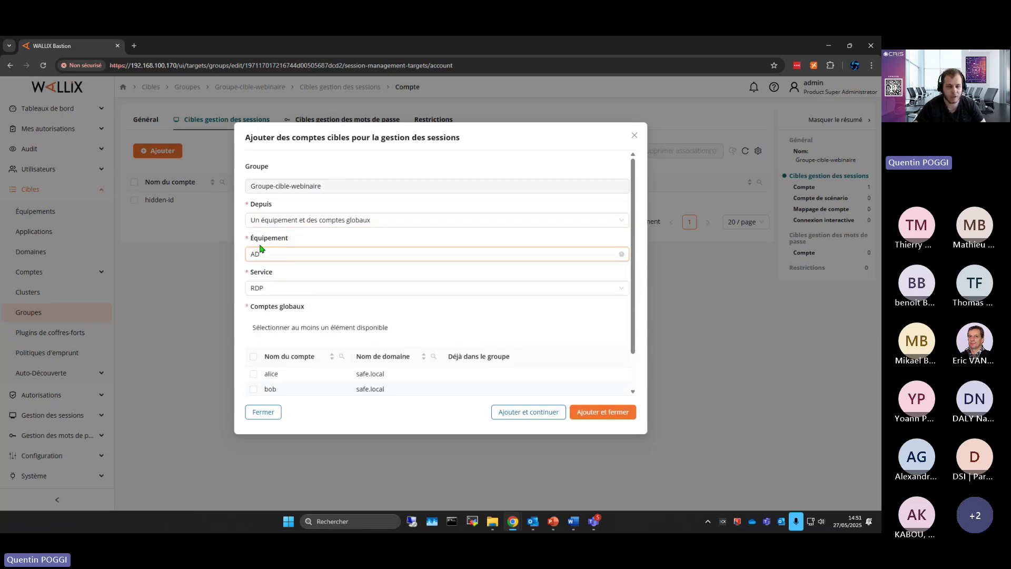
pyautogui.scroll(-1, 264, 254)
pyautogui.click(253, 332)
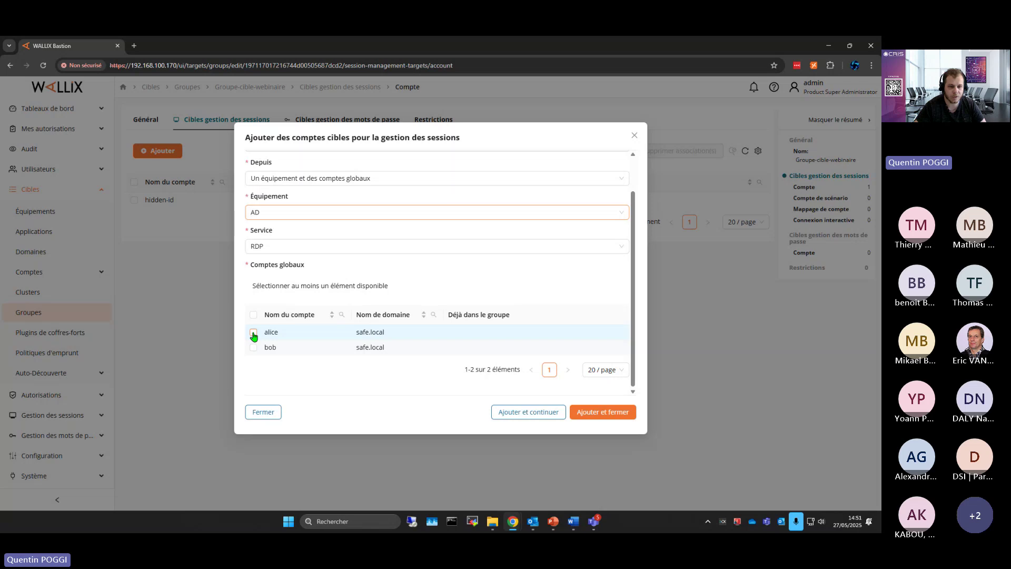
pyautogui.click(253, 348)
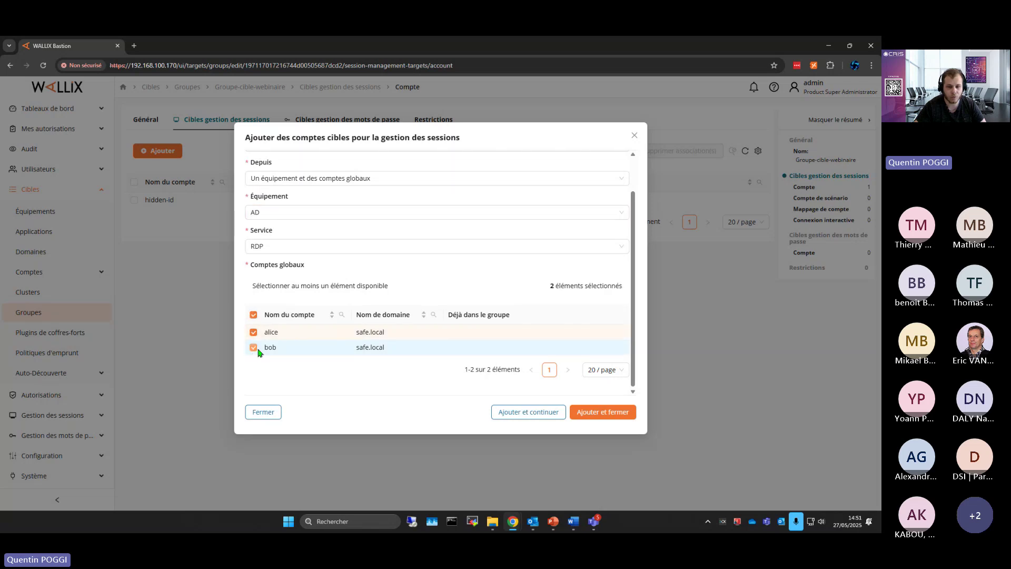
pyautogui.click(586, 416)
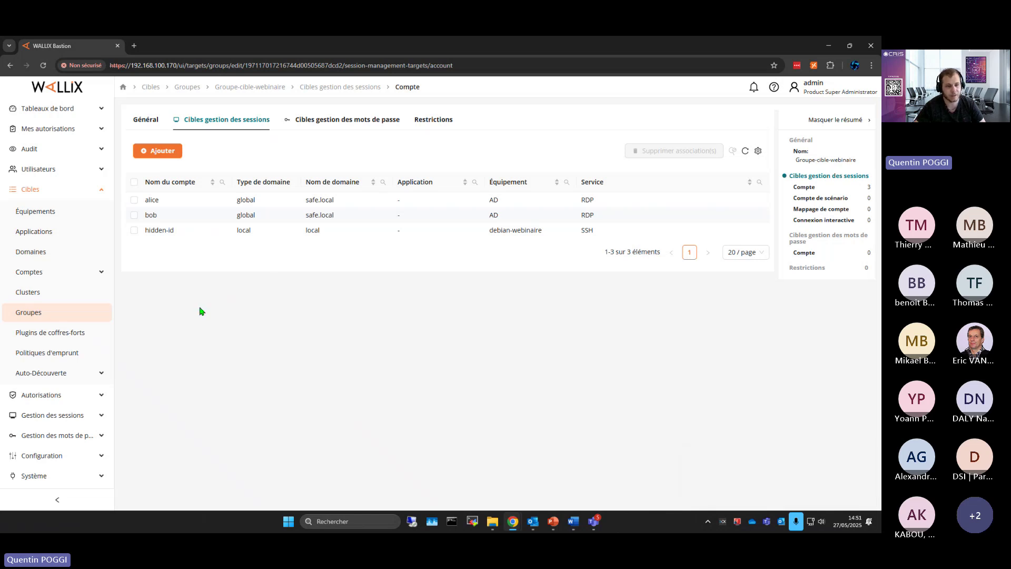
# Start a new authorization and name it Demo-webinaire
pyautogui.click(103, 397)
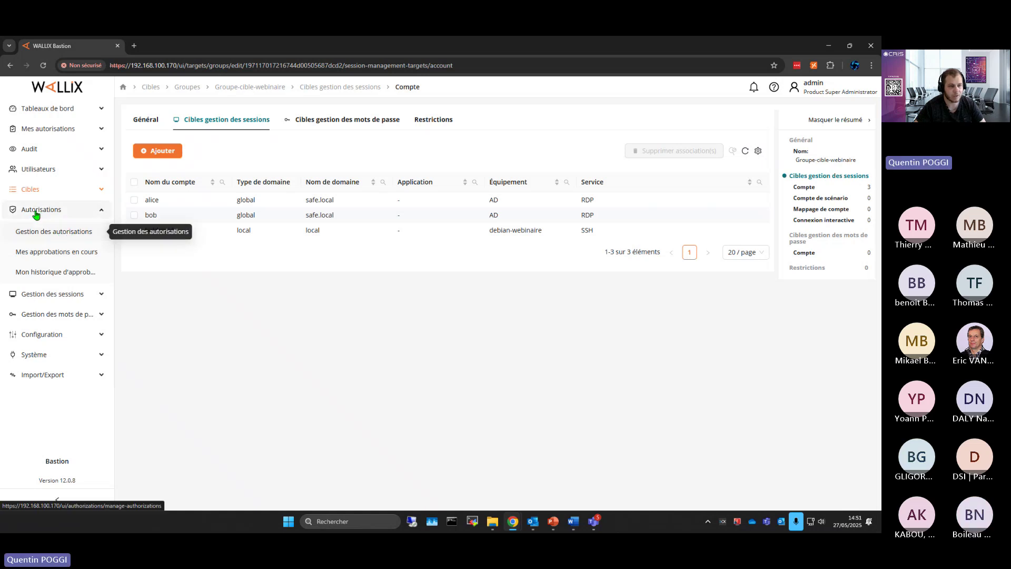
pyautogui.click(82, 234)
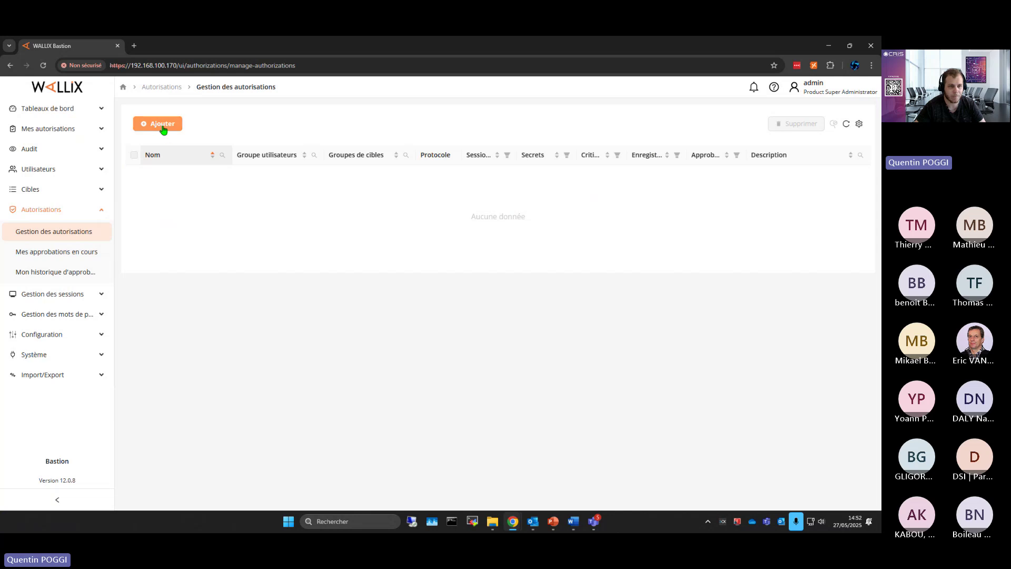
pyautogui.click(161, 127)
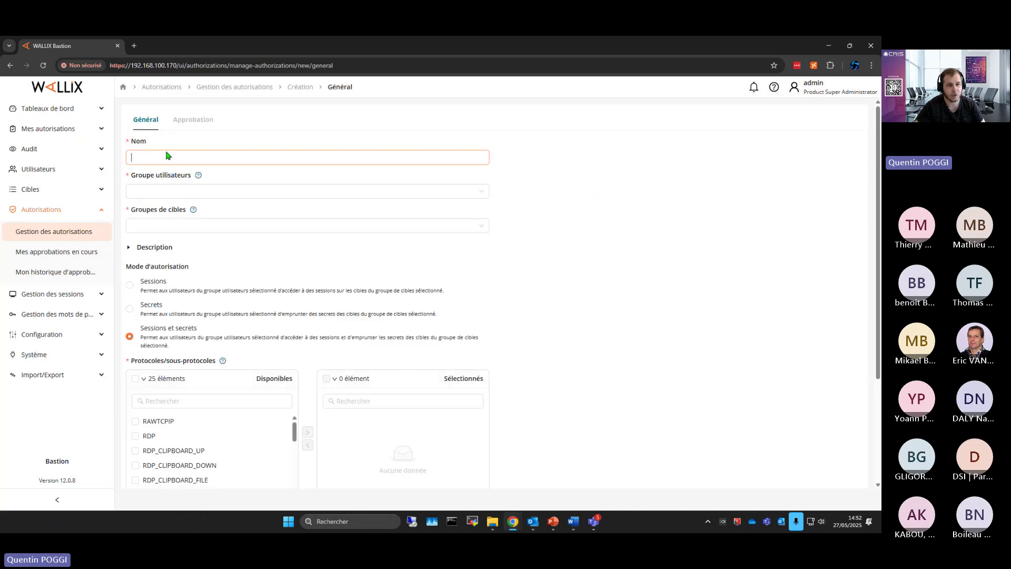
pyautogui.click(162, 158)
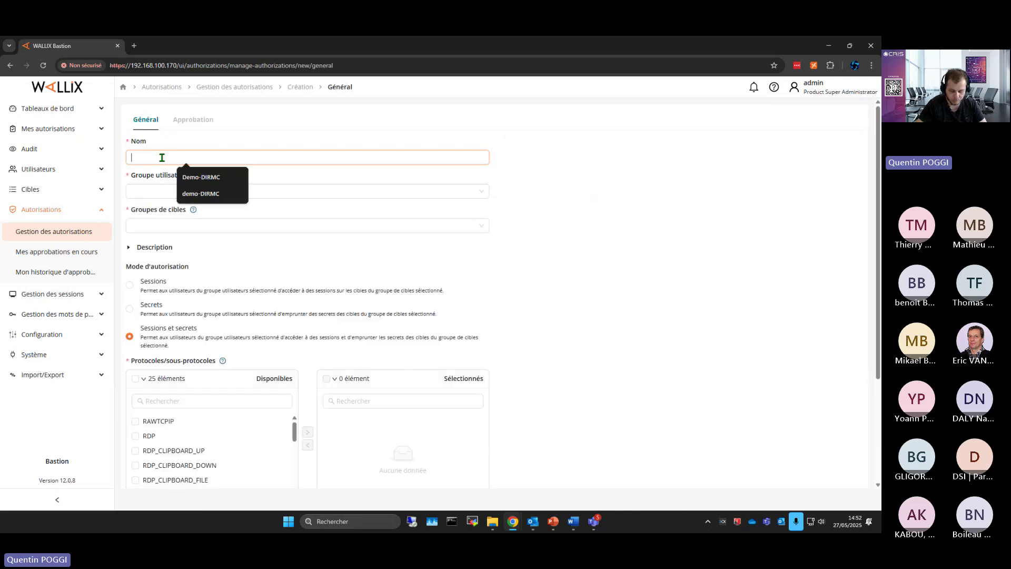
pyautogui.write('Demo-webinaire')
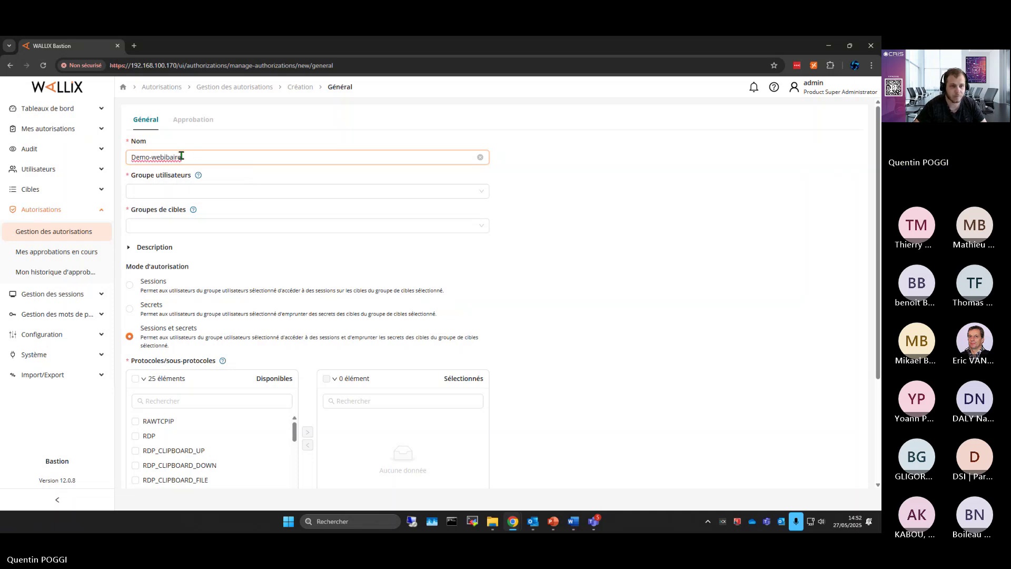
pyautogui.press('Return')
pyautogui.press('Left')
pyautogui.press('Left')
pyautogui.press('Left')
pyautogui.press('Left')
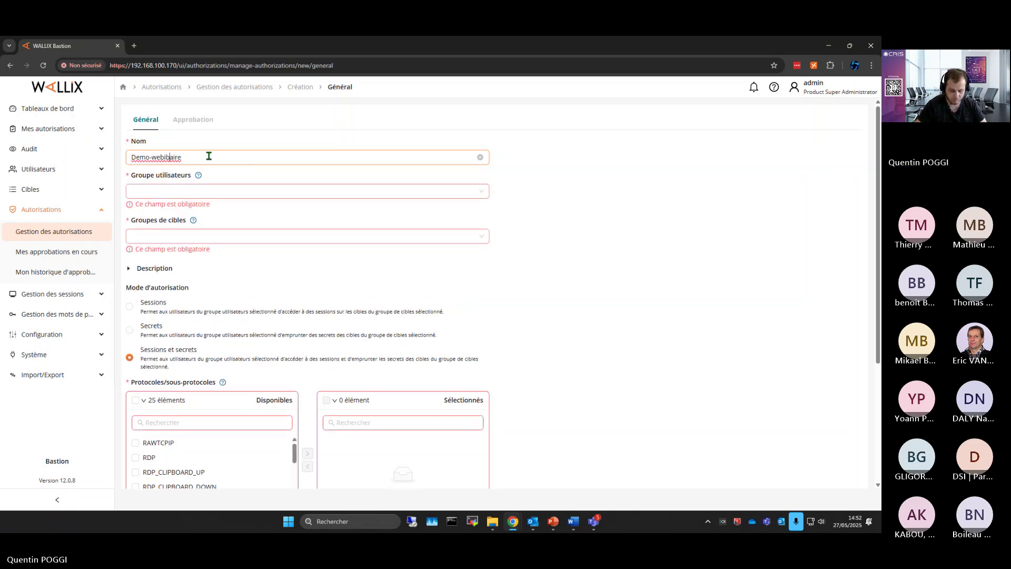
pyautogui.press('BackSpace')
pyautogui.write('n')
# Link the authorization to the User-webinaire user group and the Groupe-cible-webinaire target group
pyautogui.click(172, 189)
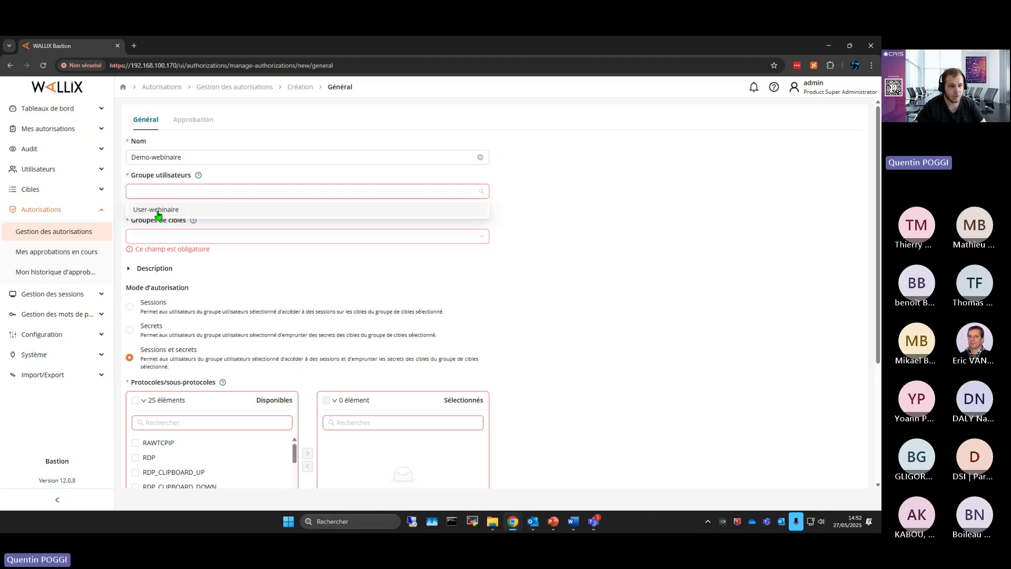
pyautogui.click(157, 213)
pyautogui.click(159, 222)
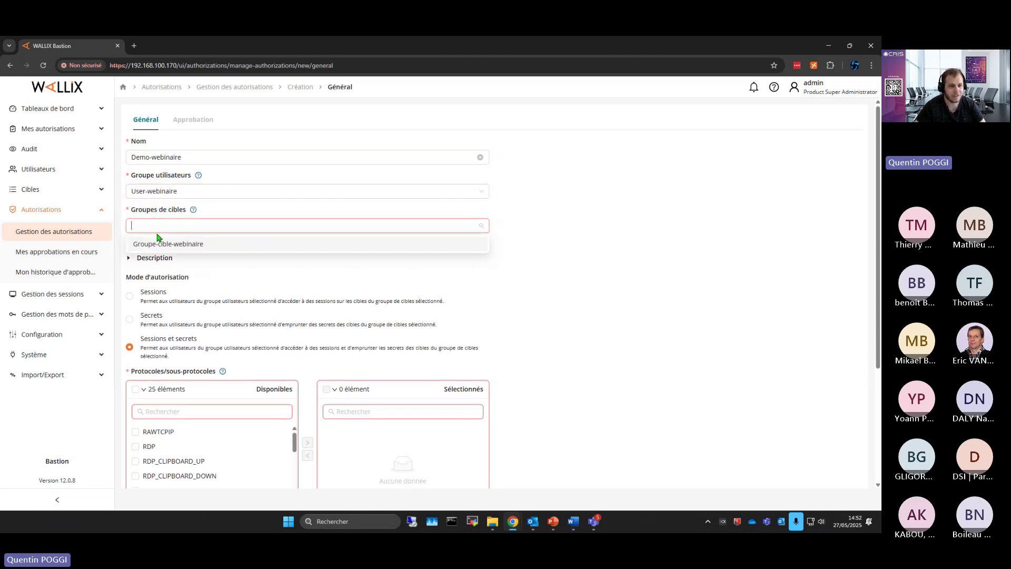
pyautogui.click(159, 245)
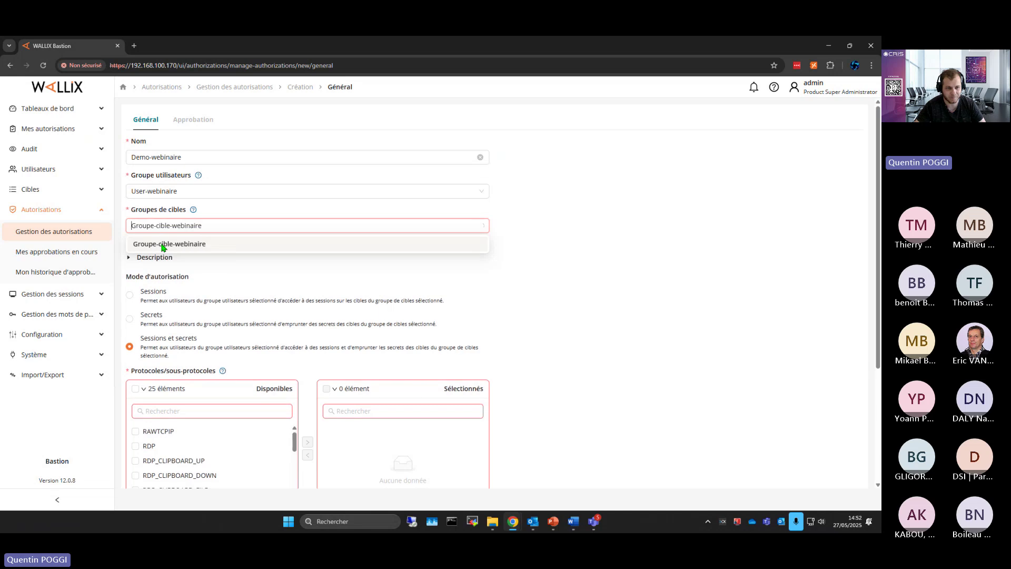
# Enter "facultative" as the authorization's description
pyautogui.scroll(-1, 146, 230)
pyautogui.click(150, 205)
pyautogui.click(130, 225)
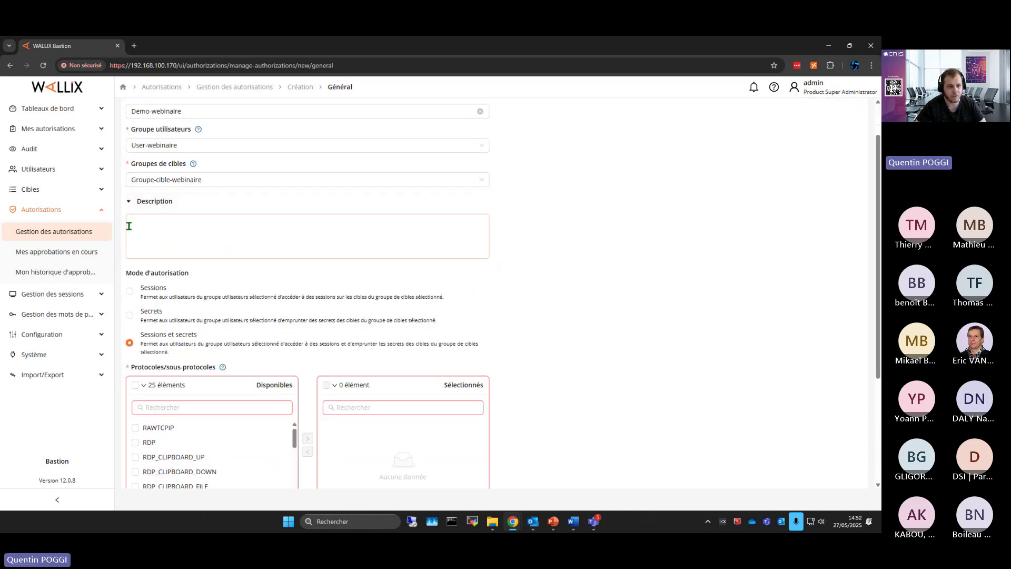
pyautogui.write('facul')
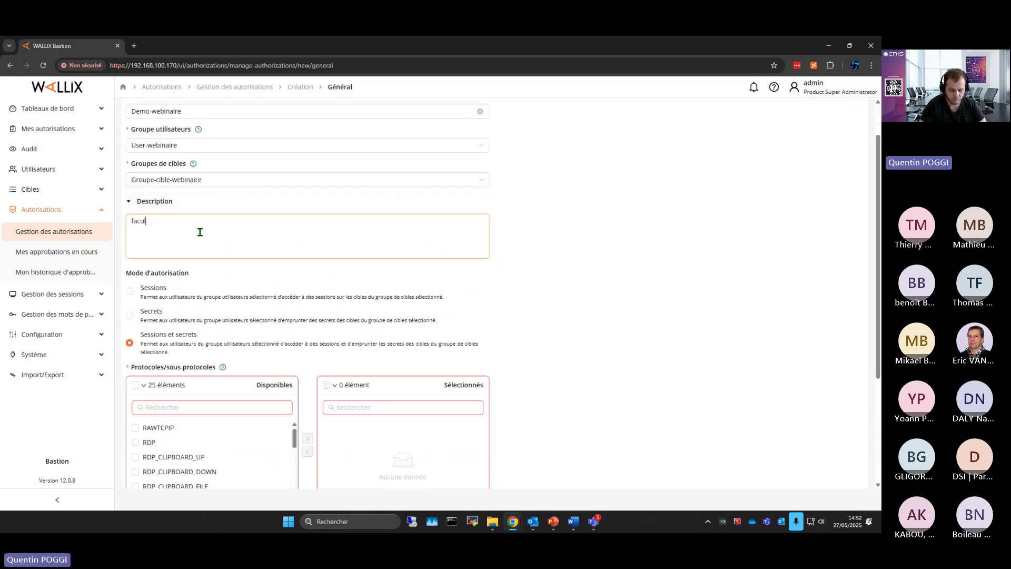
pyautogui.write('tative')
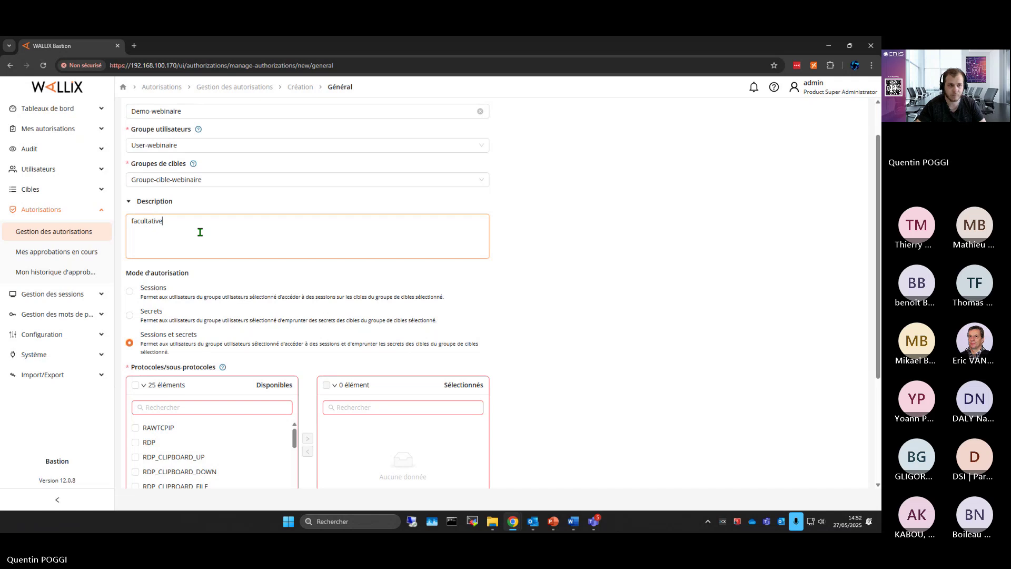
# Switch the authorization mode to Sessions and back to Sessions et secrets
pyautogui.click(594, 522)
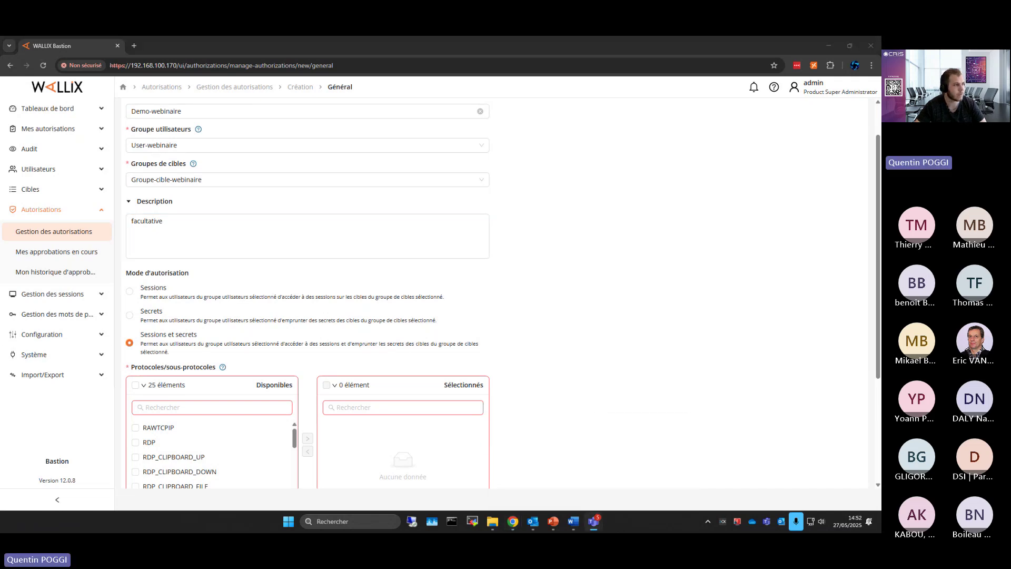
pyautogui.click(224, 290)
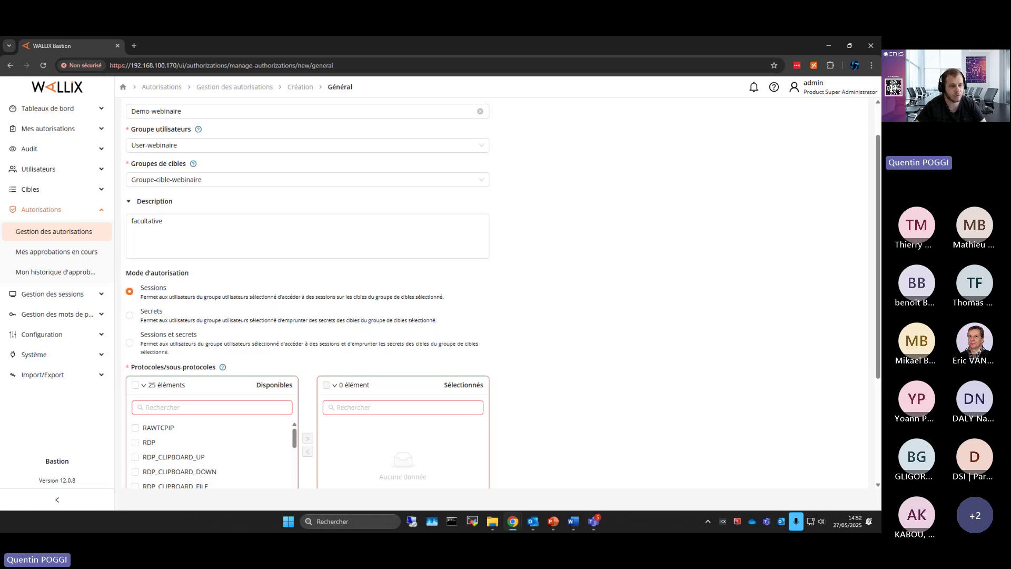
pyautogui.scroll(-3, 158, 289)
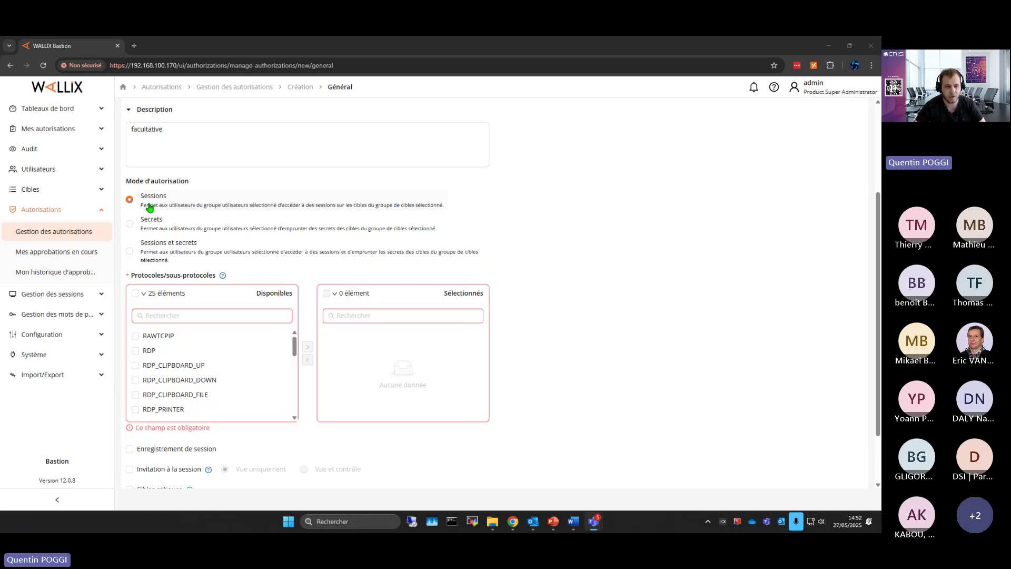
pyautogui.scroll(2, 149, 206)
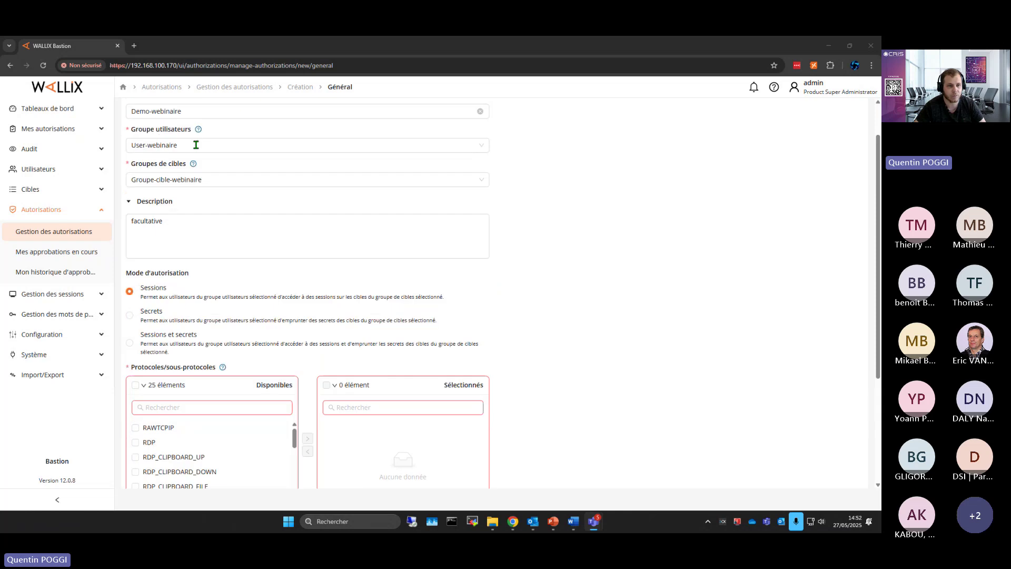
pyautogui.scroll(-1, 158, 274)
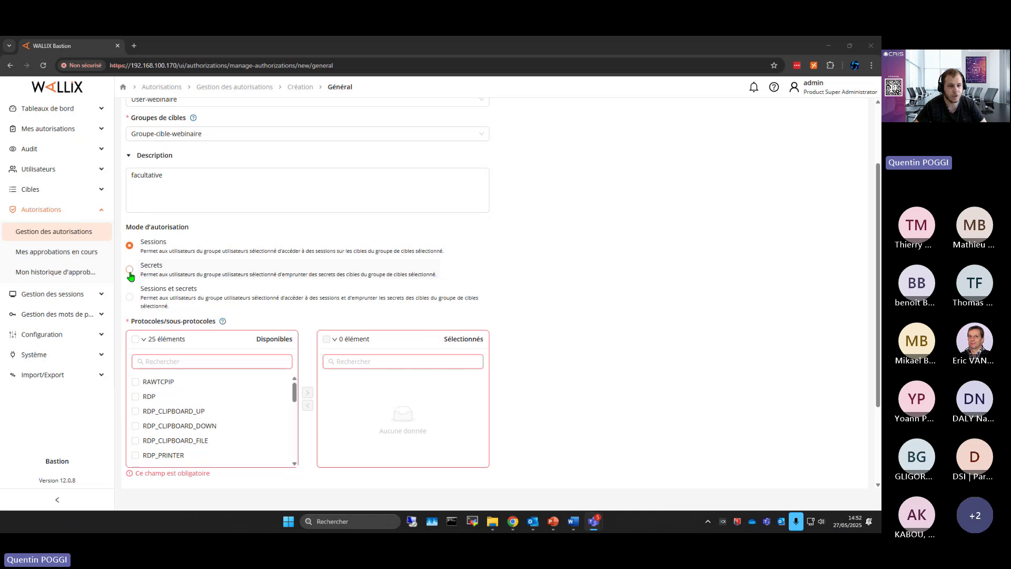
pyautogui.click(153, 301)
# Filter the authorization's available protocols by "rdp" and add all the matching RDP sub-protocols to the selected ones
pyautogui.scroll(-2, 145, 253)
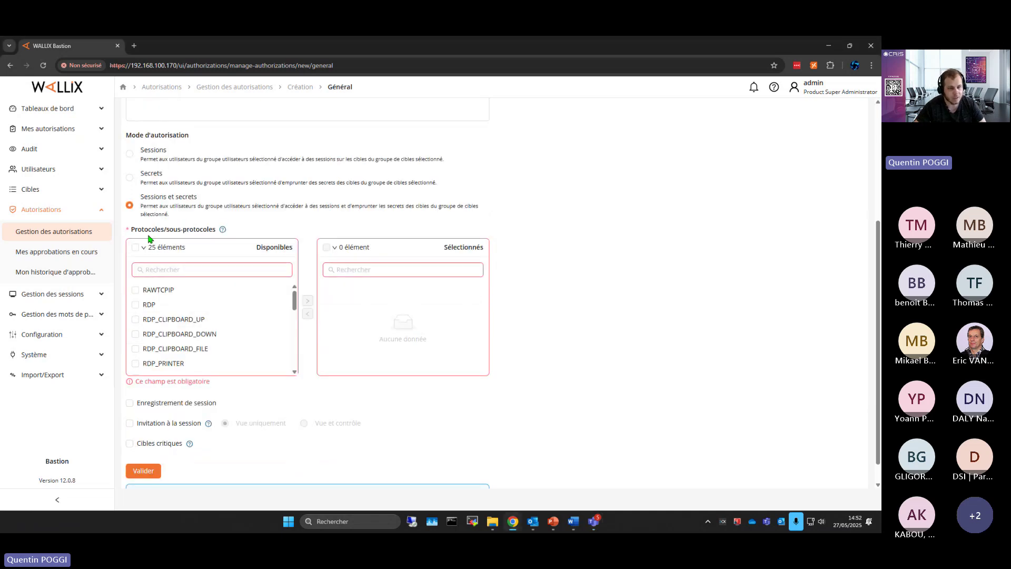
pyautogui.moveTo(134, 230); pyautogui.dragTo(213, 230)
pyautogui.click(178, 265)
pyautogui.write('rdp')
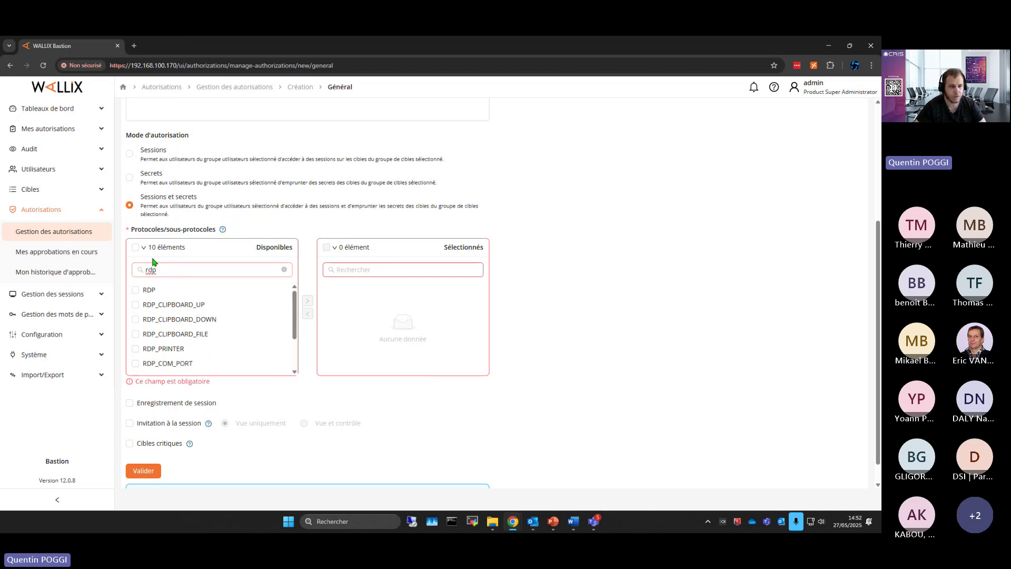
pyautogui.click(134, 248)
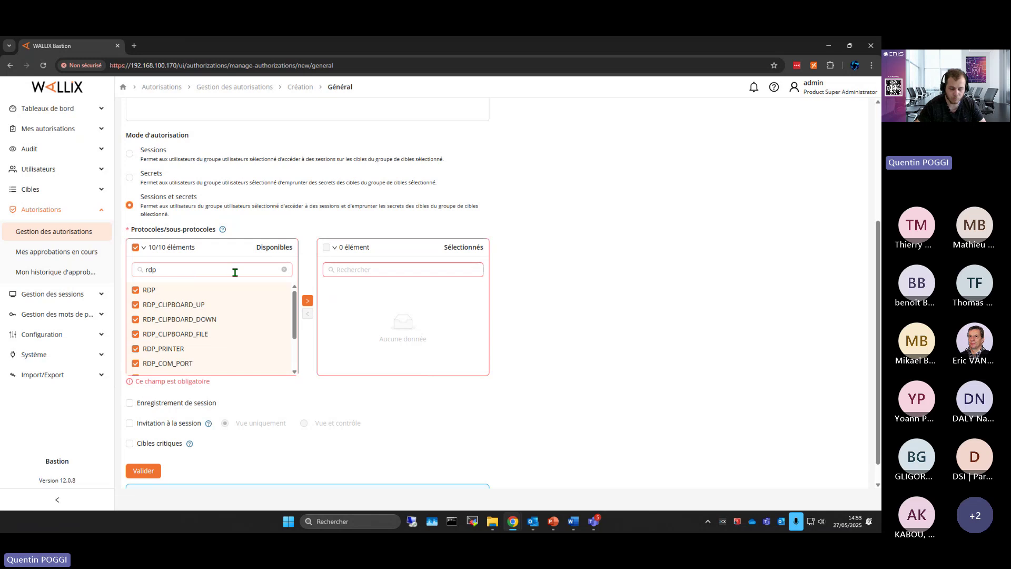
pyautogui.click(307, 300)
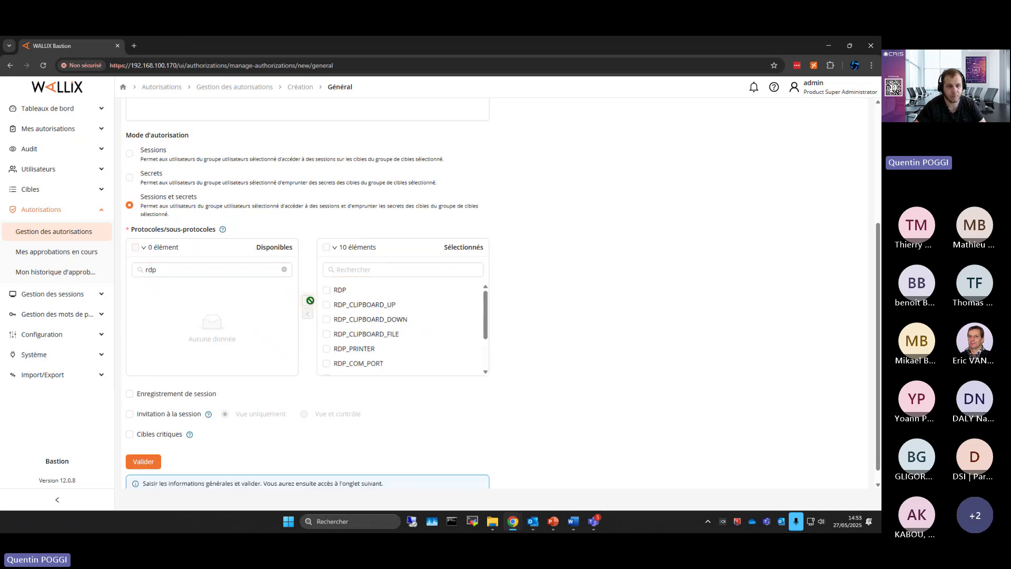
# Filter the available protocols by "ssh" and add all the matching SSH sub-protocols to the selected ones
pyautogui.doubleClick(218, 270)
pyautogui.write('ssh')
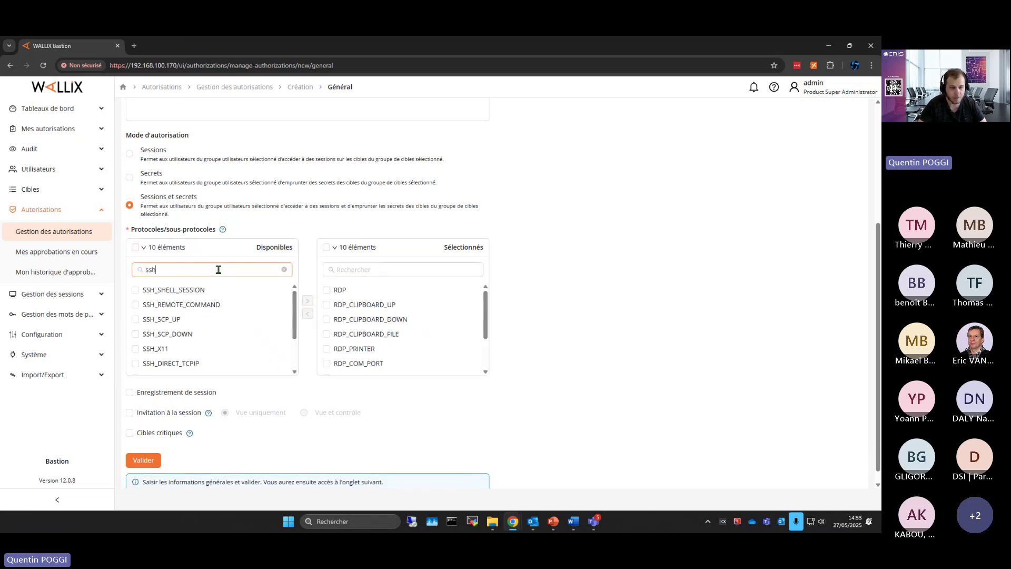
pyautogui.click(135, 247)
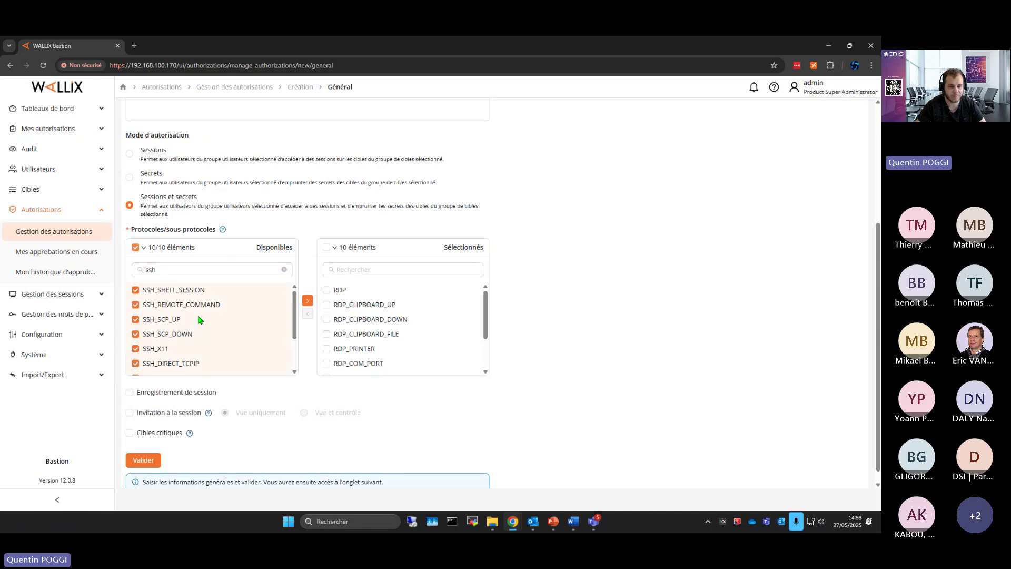
pyautogui.click(307, 300)
pyautogui.scroll(-3, 376, 316)
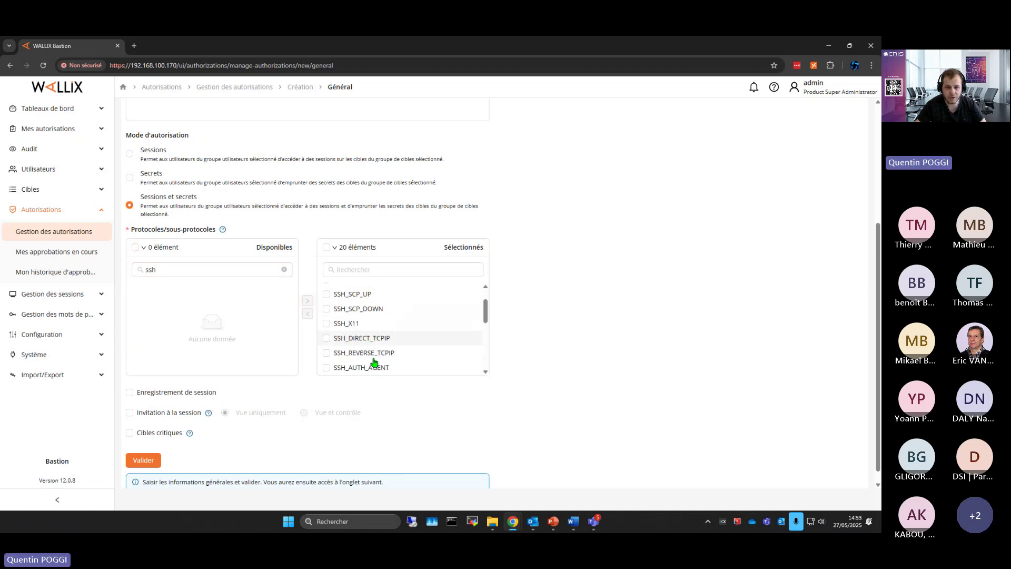
pyautogui.scroll(1, 383, 297)
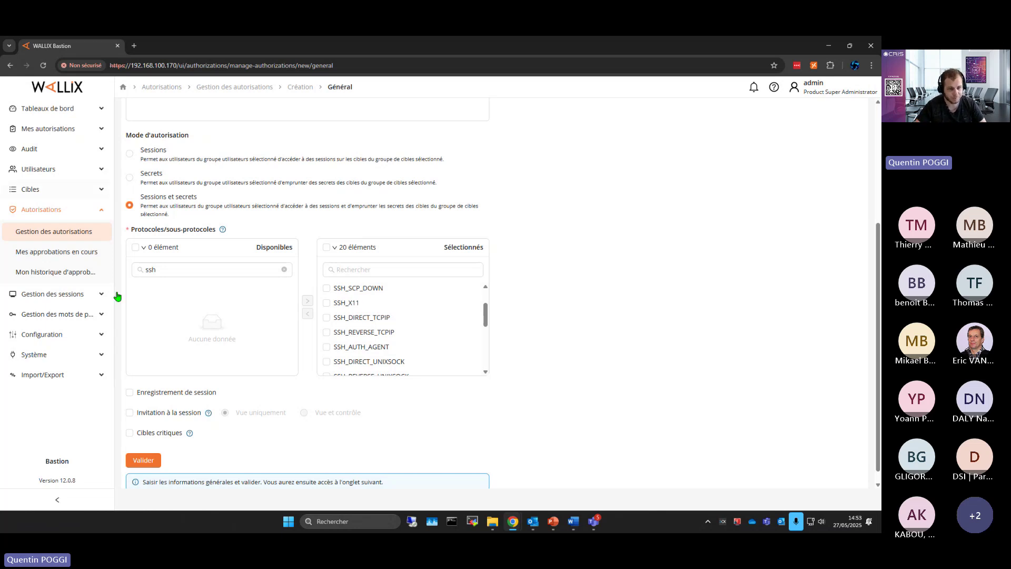
# Enable session recording and session invitation for the authorization, with the invitation set to Vue et contrôle
pyautogui.scroll(-2, 176, 327)
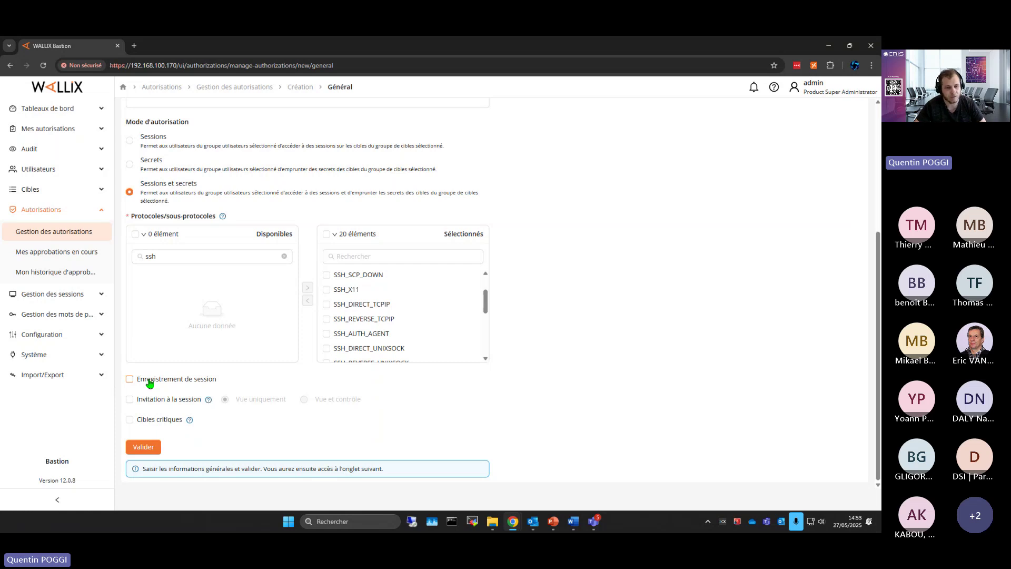
pyautogui.click(149, 380)
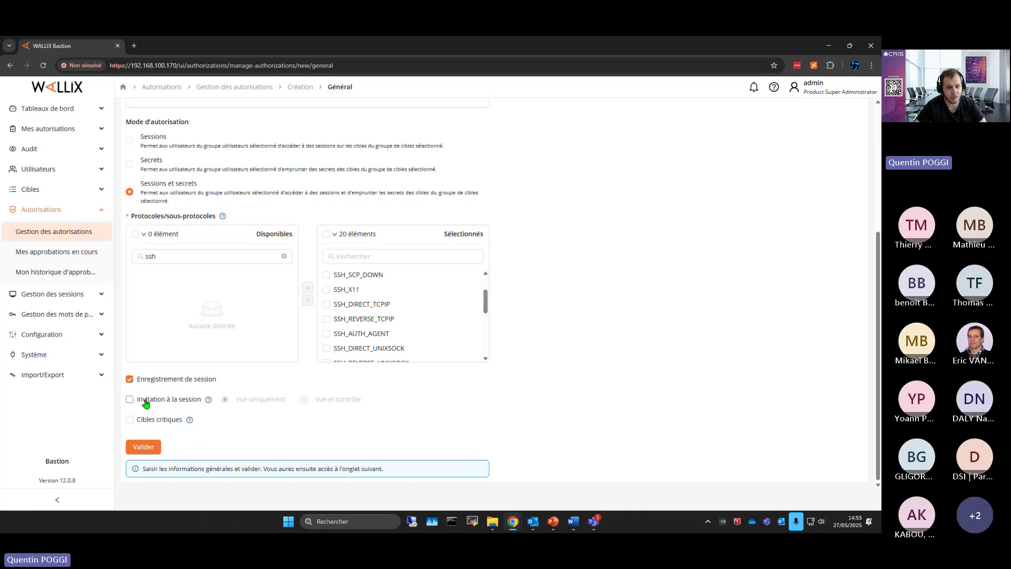
pyautogui.click(146, 403)
pyautogui.click(304, 401)
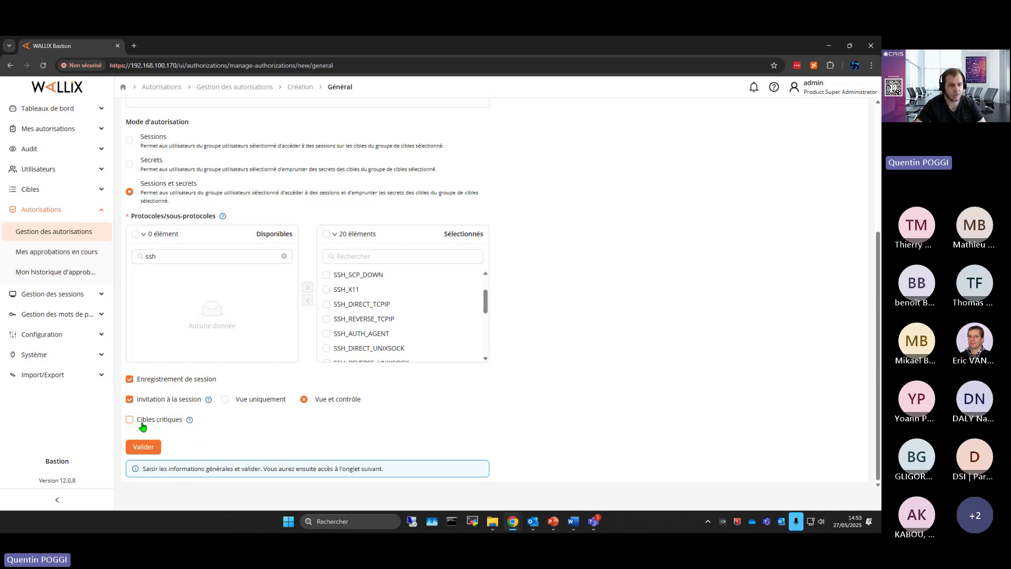
# Validate the Demo-webinaire authorization and return to the list of authorizations
pyautogui.scroll(3, 142, 425)
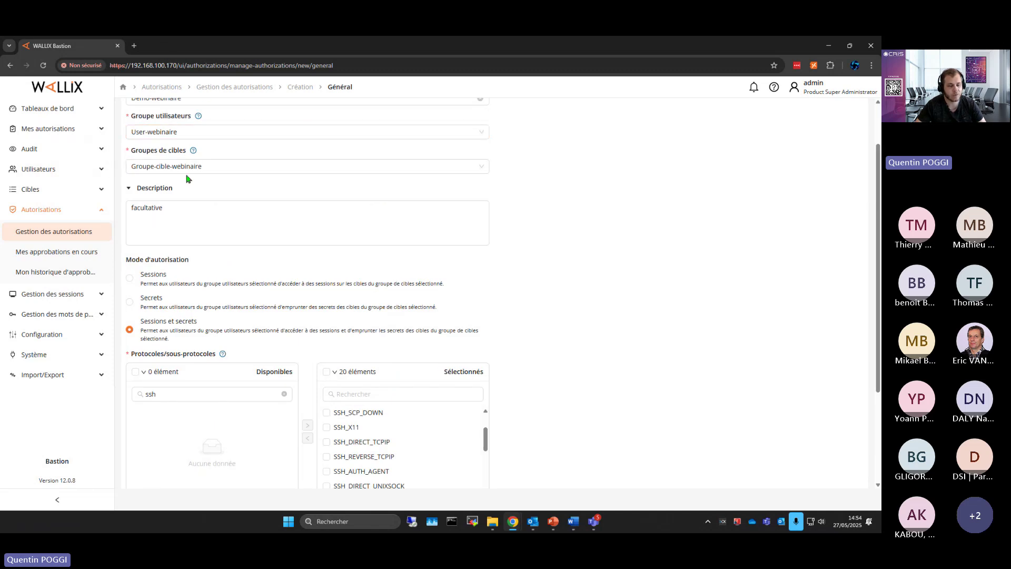
pyautogui.scroll(-3, 187, 184)
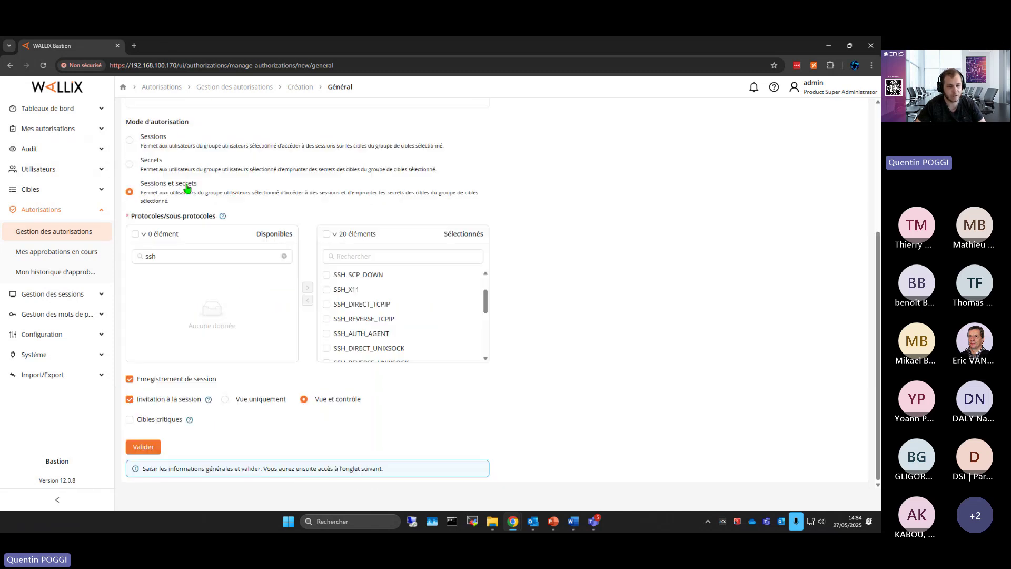
pyautogui.click(150, 448)
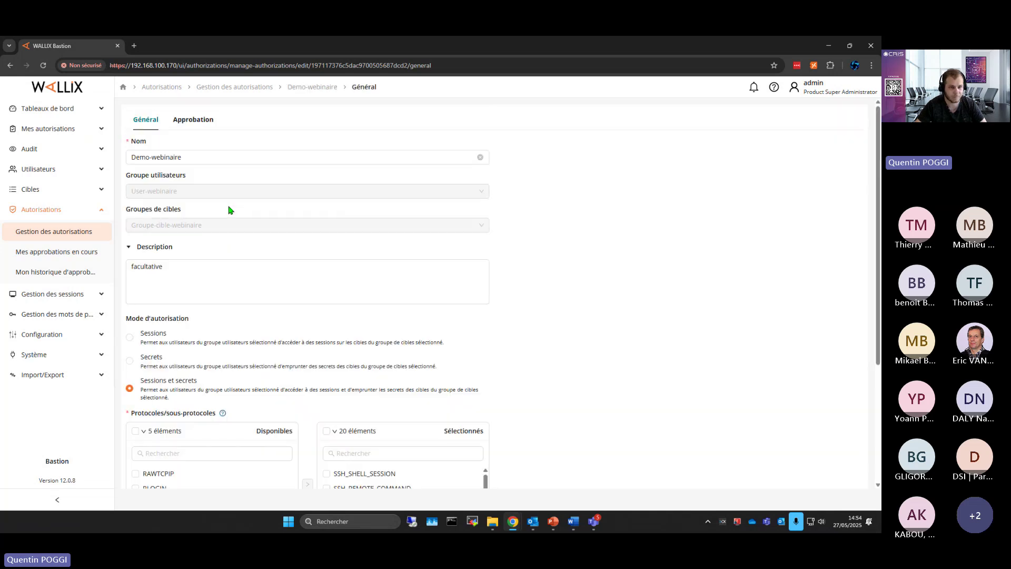
pyautogui.scroll(-5, 230, 209)
pyautogui.click(56, 248)
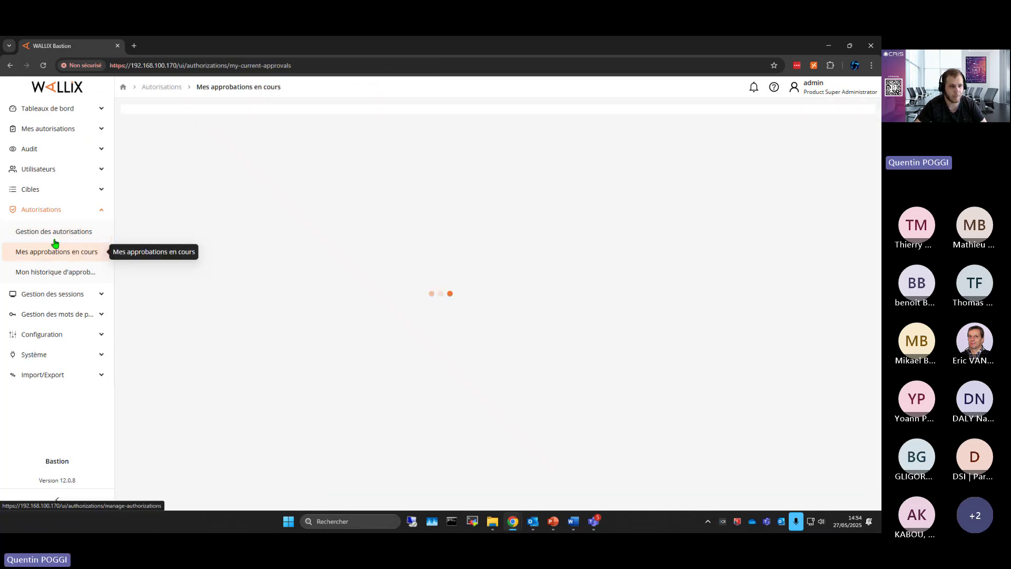
pyautogui.click(55, 238)
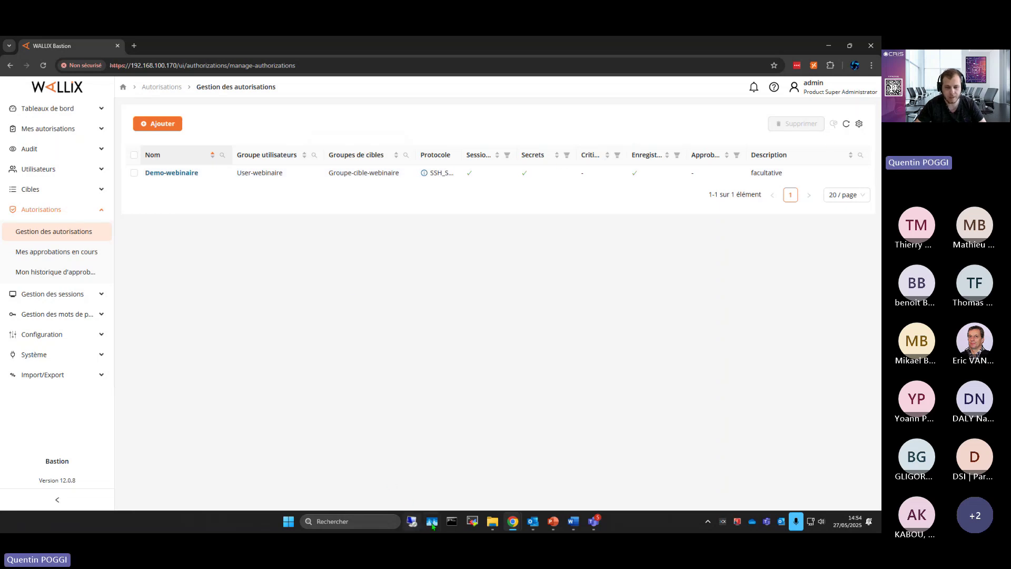
# Switch to a Windows Command Prompt and begin an ssh command with the domain user's login
pyautogui.click(448, 523)
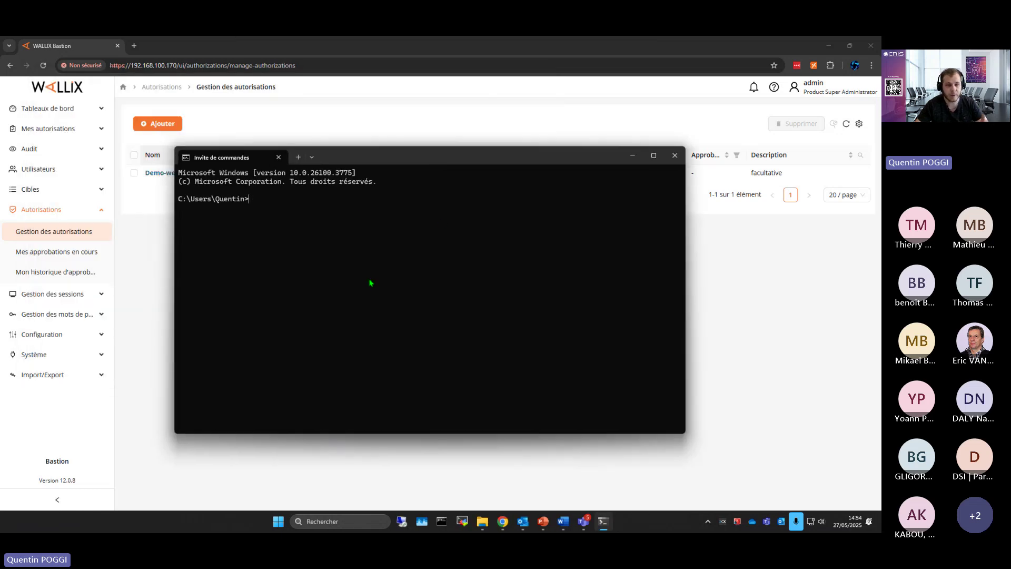
pyautogui.write('ssh ')
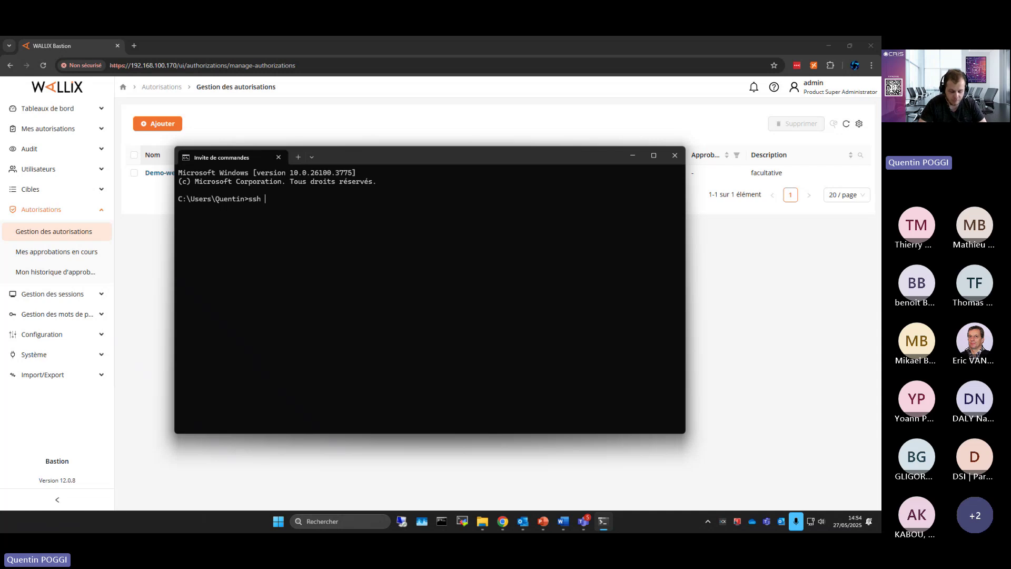
pyautogui.write('alice')
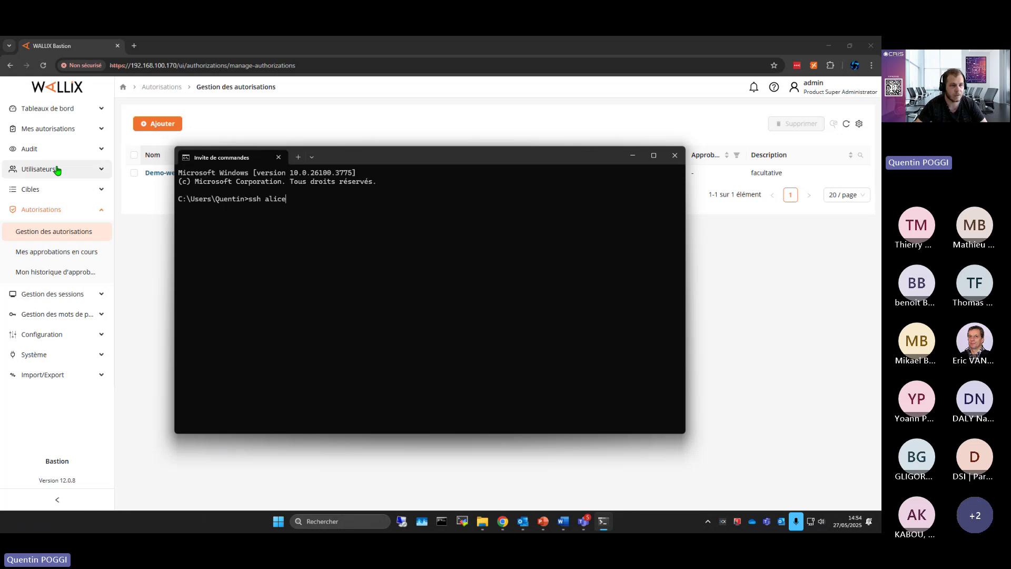
# In WALLIX Bastion, display the user accounts of the AD-SAFE domain
pyautogui.click(96, 168)
pyautogui.click(42, 200)
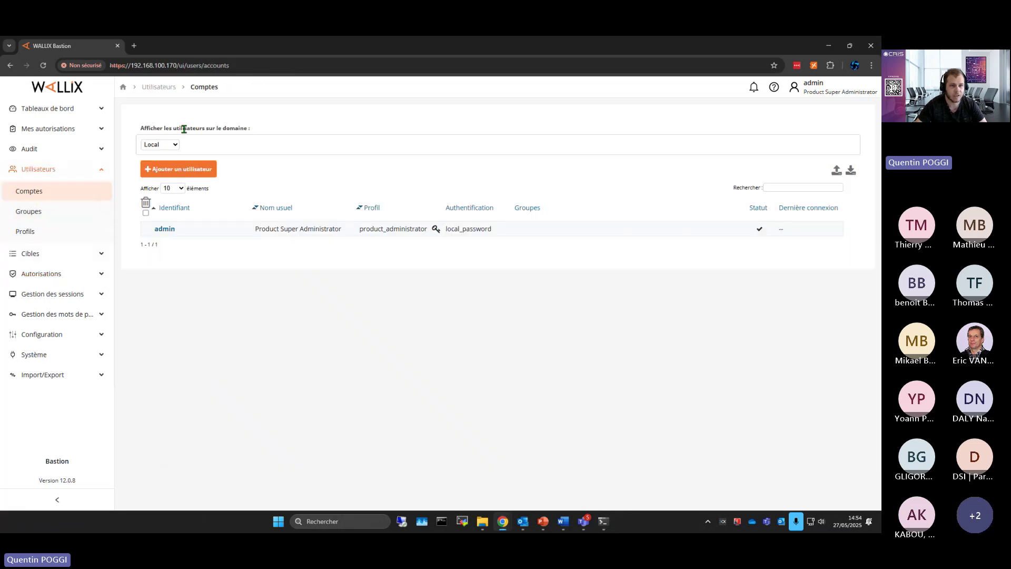
pyautogui.click(160, 144)
pyautogui.click(170, 167)
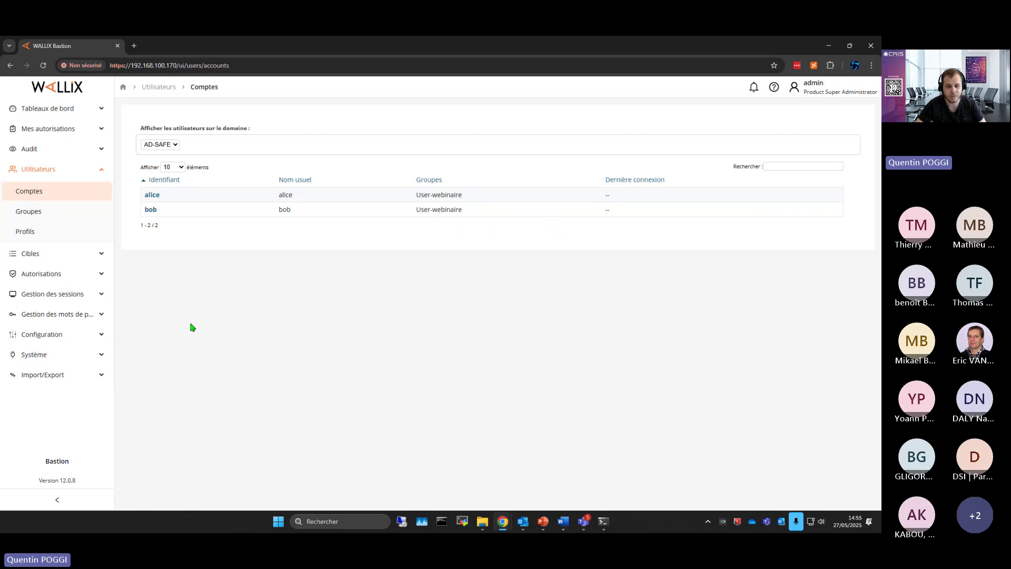
# Back in the Command Prompt, complete the ssh command with the Bastion address 192.168.100.170 and run it
pyautogui.click(605, 521)
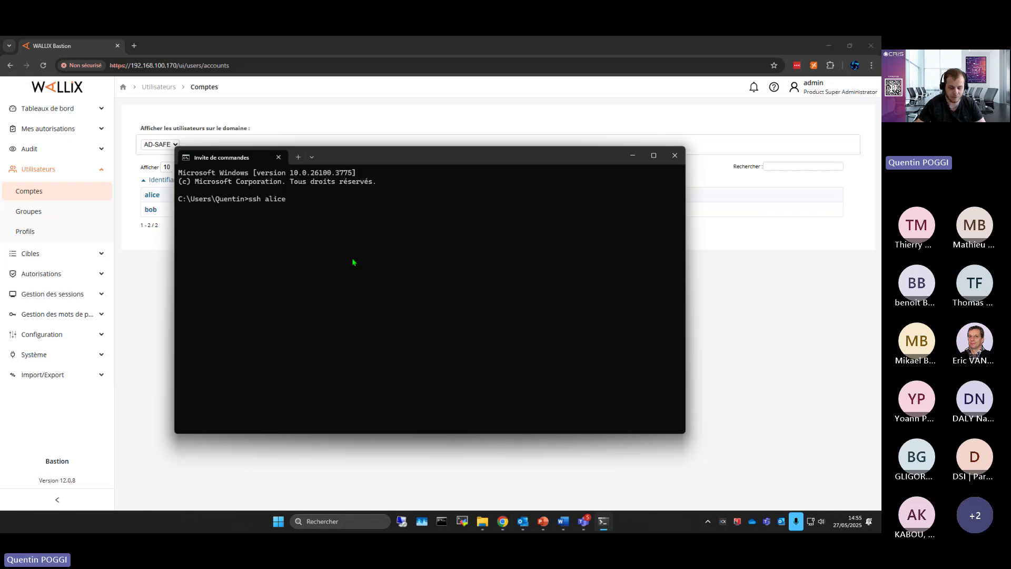
pyautogui.write('@219')
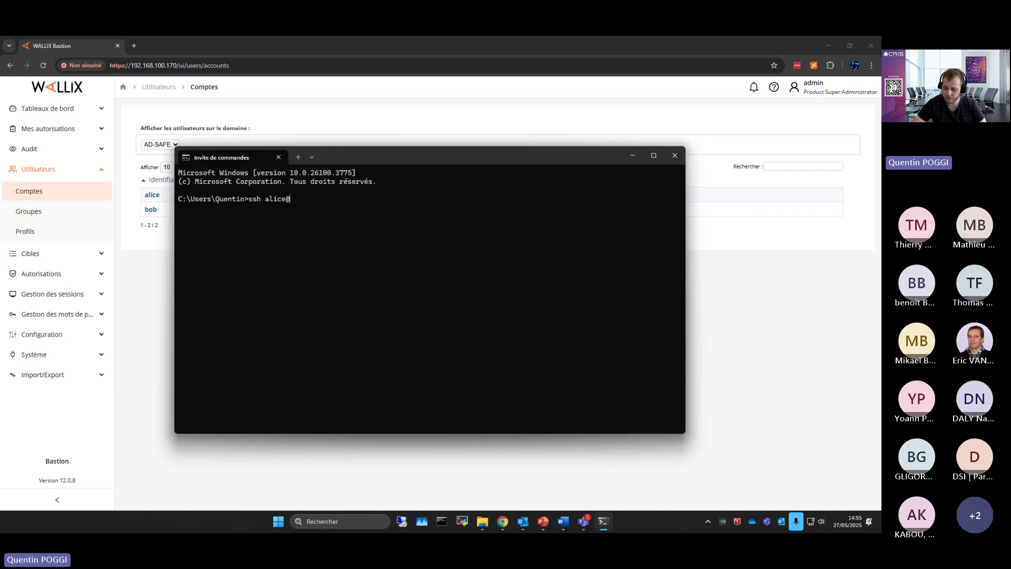
pyautogui.press('BackSpace')
pyautogui.press('BackSpace')
pyautogui.press('BackSpace')
pyautogui.write('192.168.100.170')
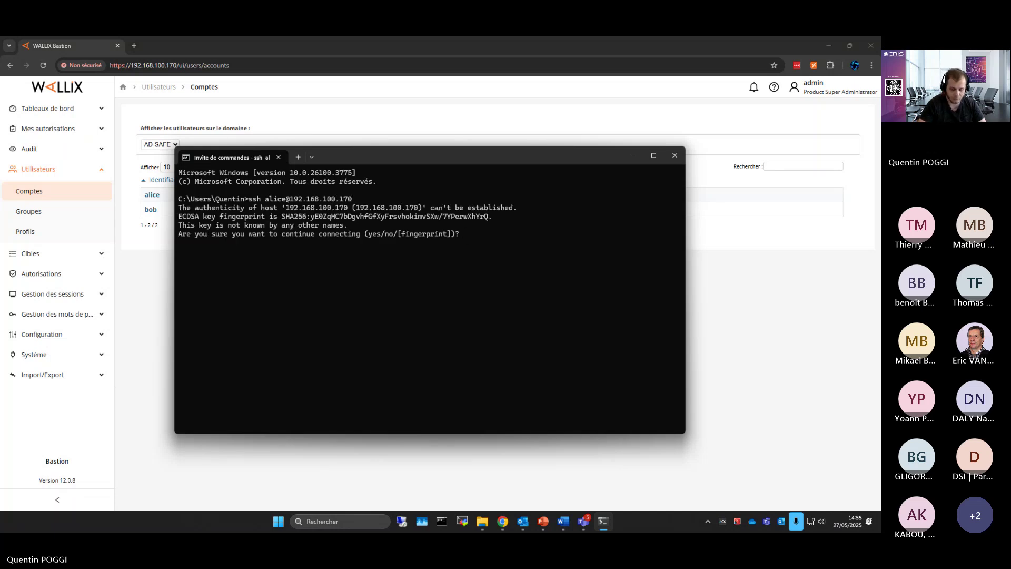
# Accept the host's key fingerprint with "yes" and enter the user's account password to open the SSH session
pyautogui.write('yes')
pyautogui.press('Return')
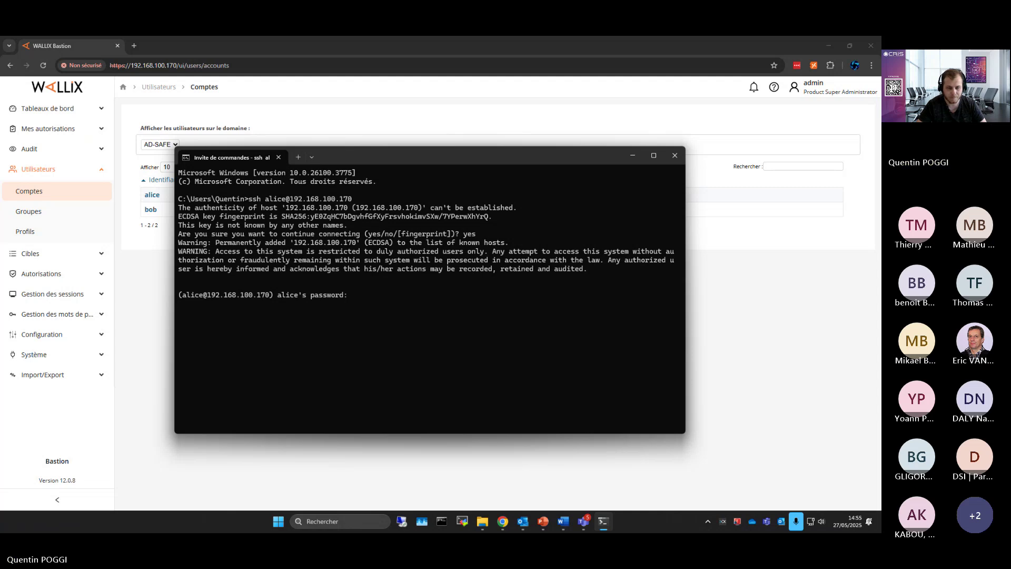
pyautogui.press('Return')
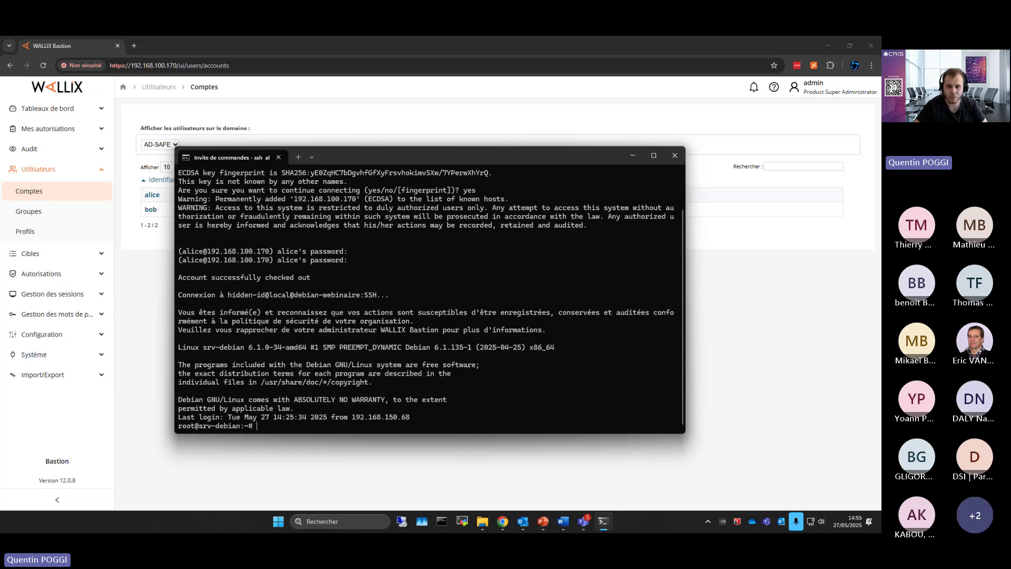
# Maximize the terminal and check the account used on the Debian server with whoami
pyautogui.click(653, 155)
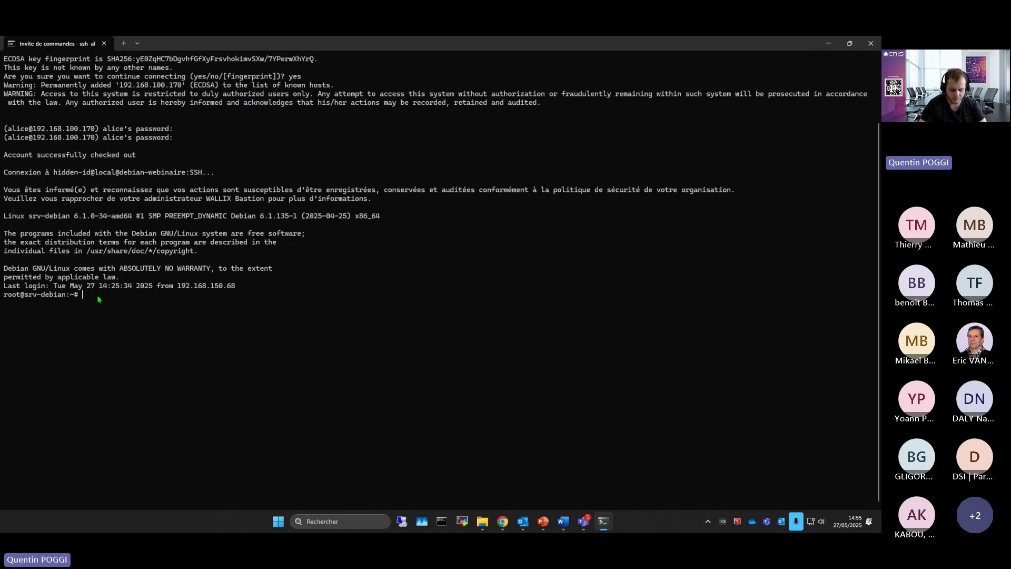
pyautogui.write('whoami')
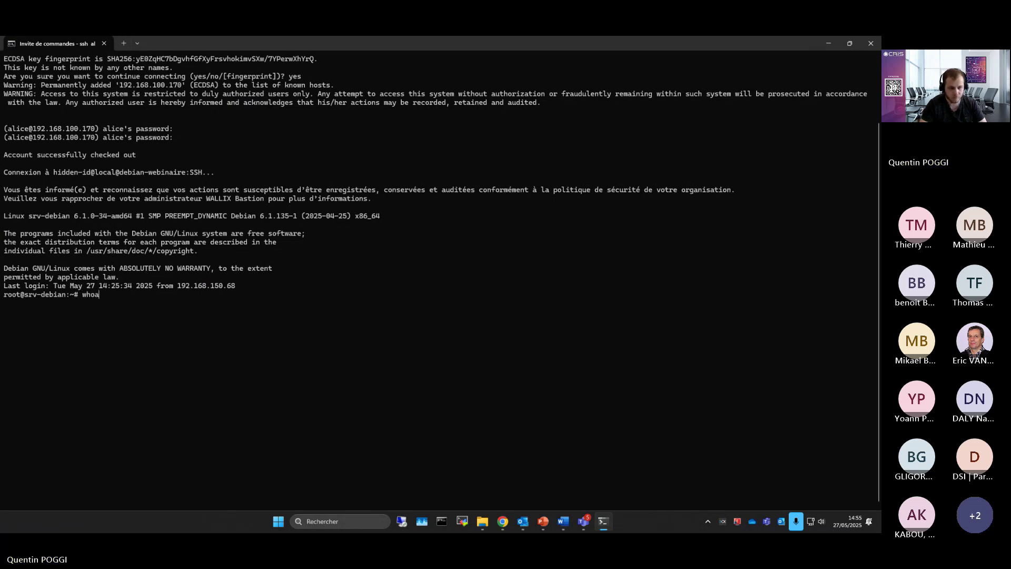
pyautogui.press('Return')
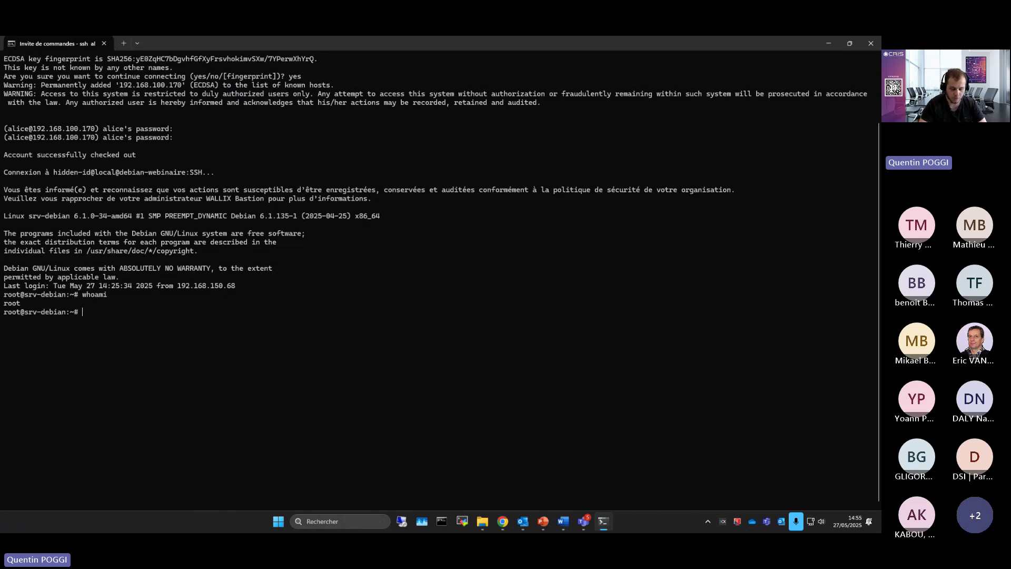
# List the files in the home directory and display the contents of helloworld.txt
pyautogui.write('ls')
pyautogui.press('Return')
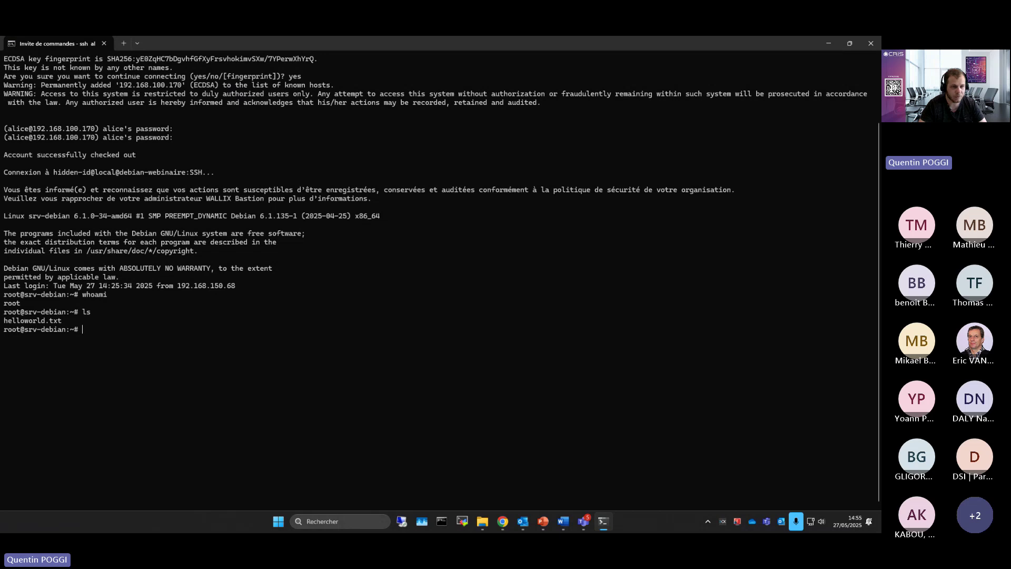
pyautogui.write('cat hel')
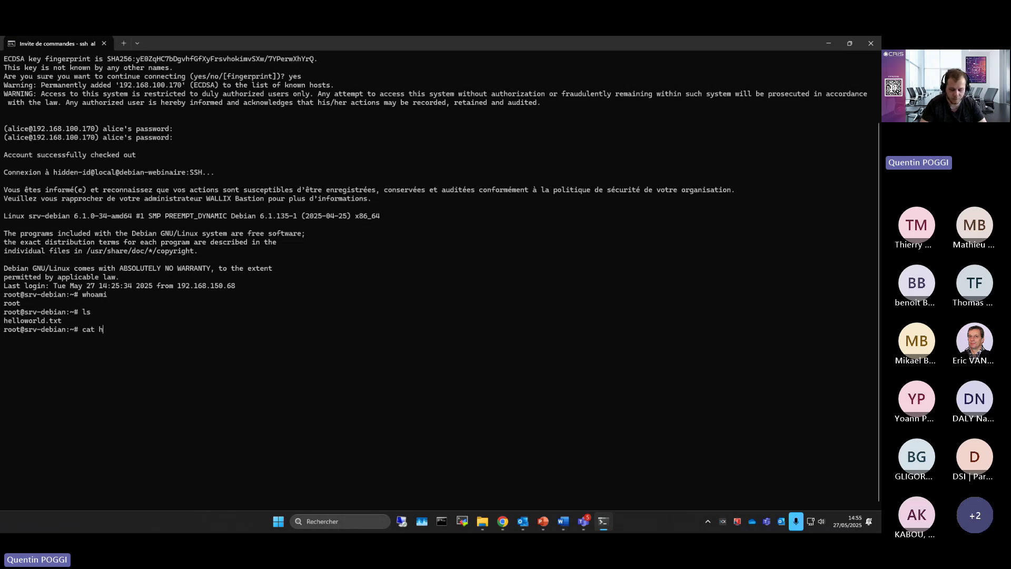
pyautogui.press('Tab')
pyautogui.press('Return')
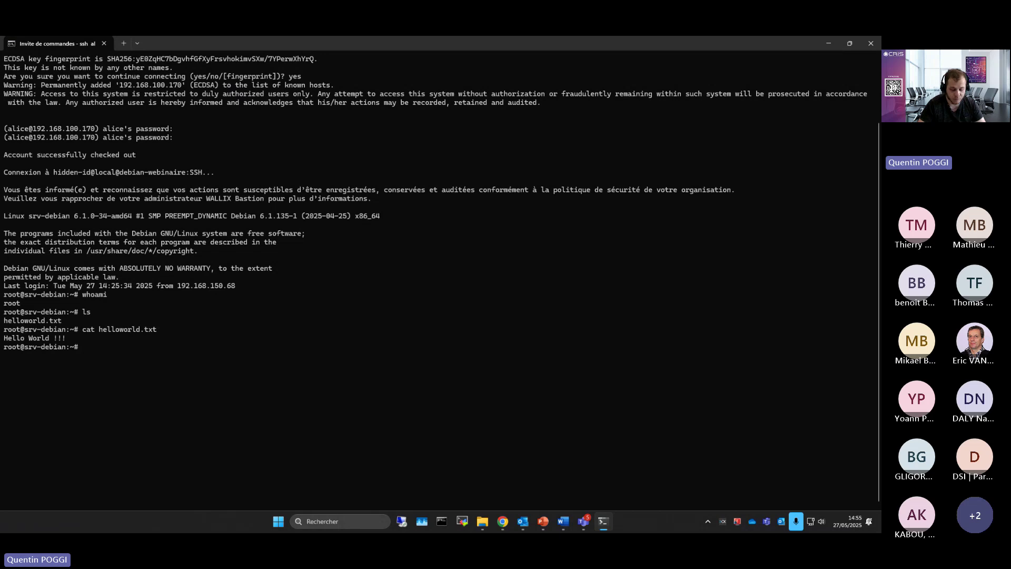
# Change to the root directory / and print the working directory with pwd
pyautogui.write('cd /')
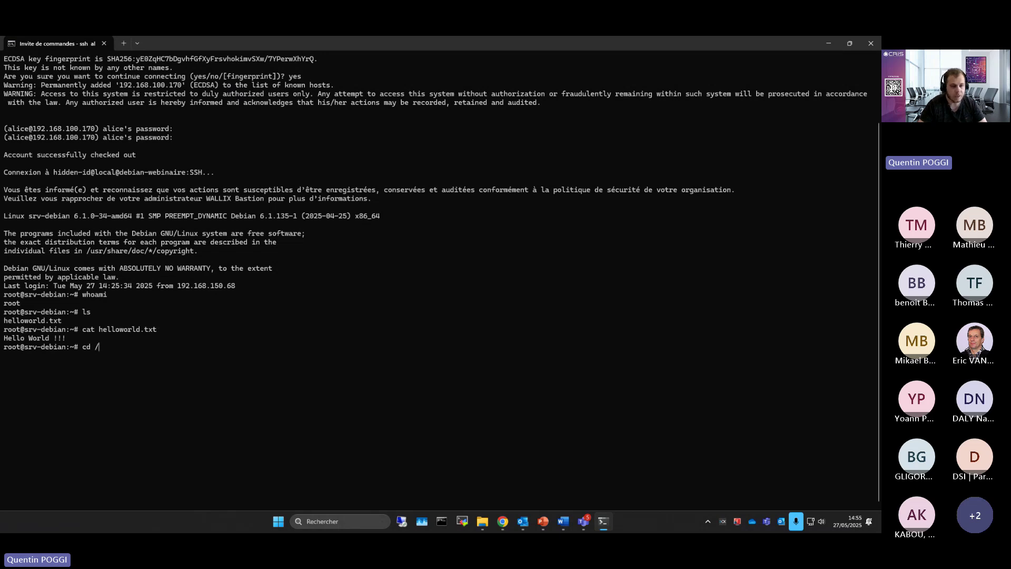
pyautogui.press('Return')
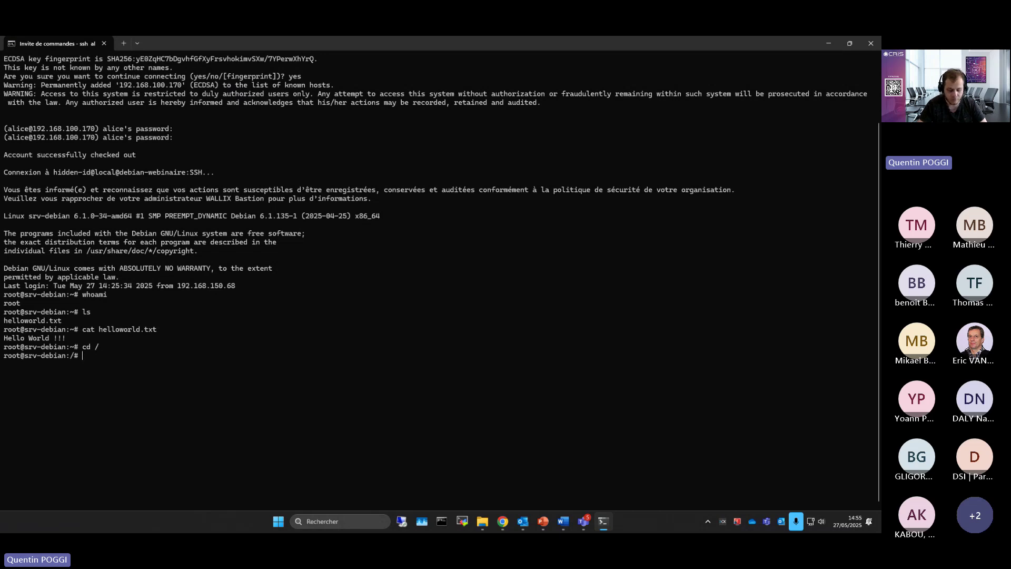
pyautogui.write('pwd')
pyautogui.press('Return')
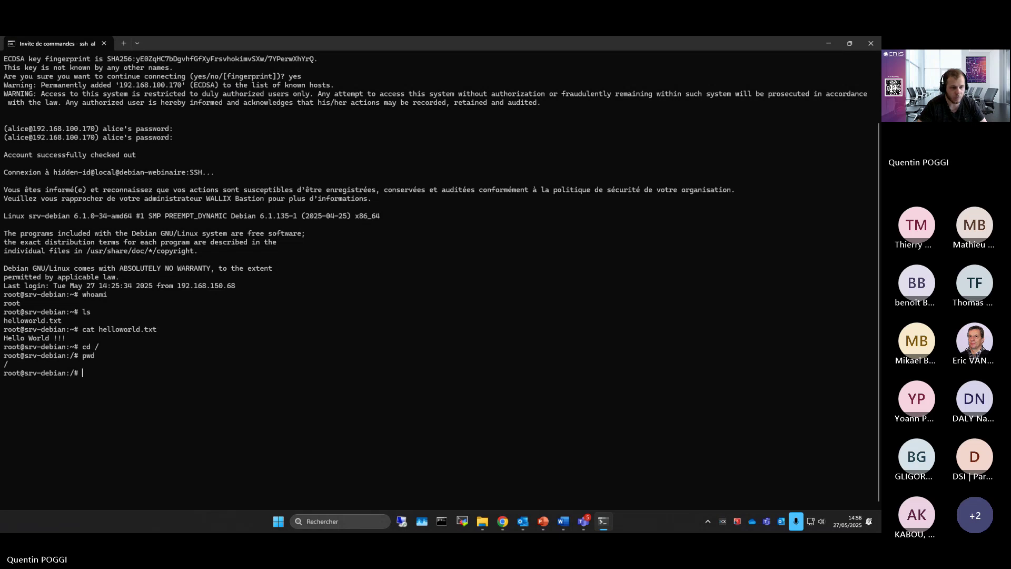
# List the contents of the root directory in detail with ll and examine the entries
pyautogui.write('ll')
pyautogui.press('Return')
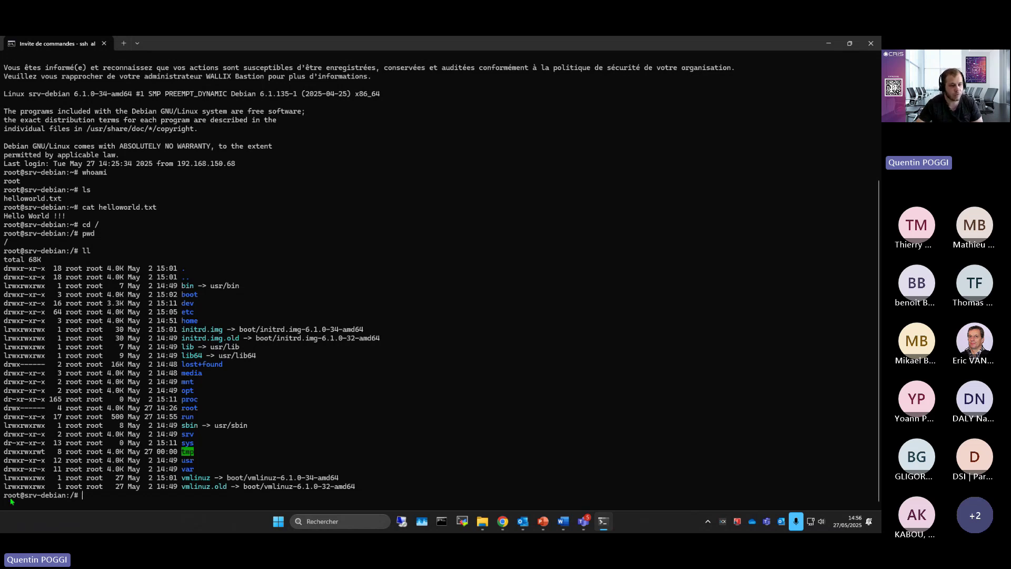
pyautogui.moveTo(6, 498); pyautogui.dragTo(34, 500)
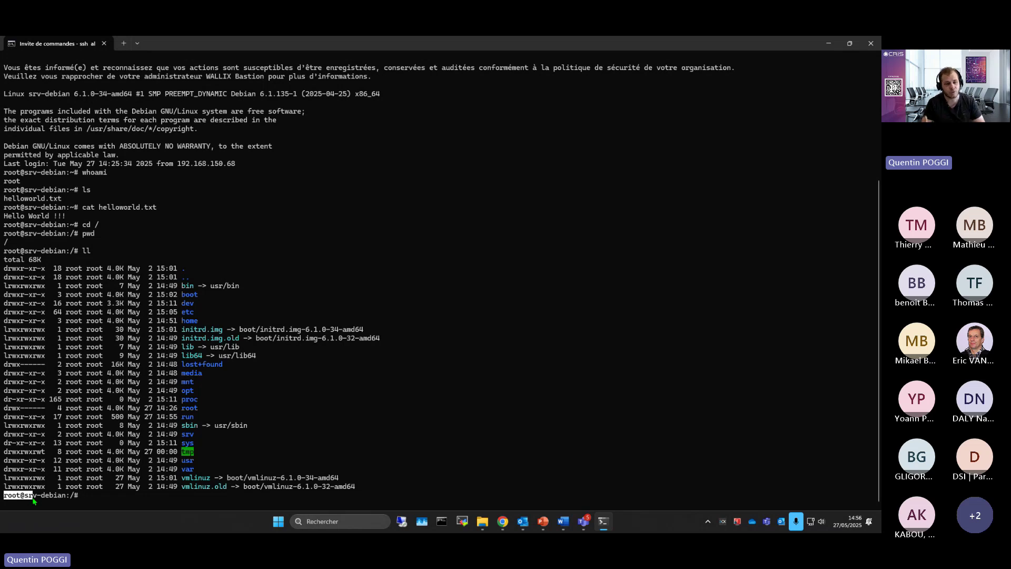
pyautogui.moveTo(91, 338); pyautogui.dragTo(214, 437)
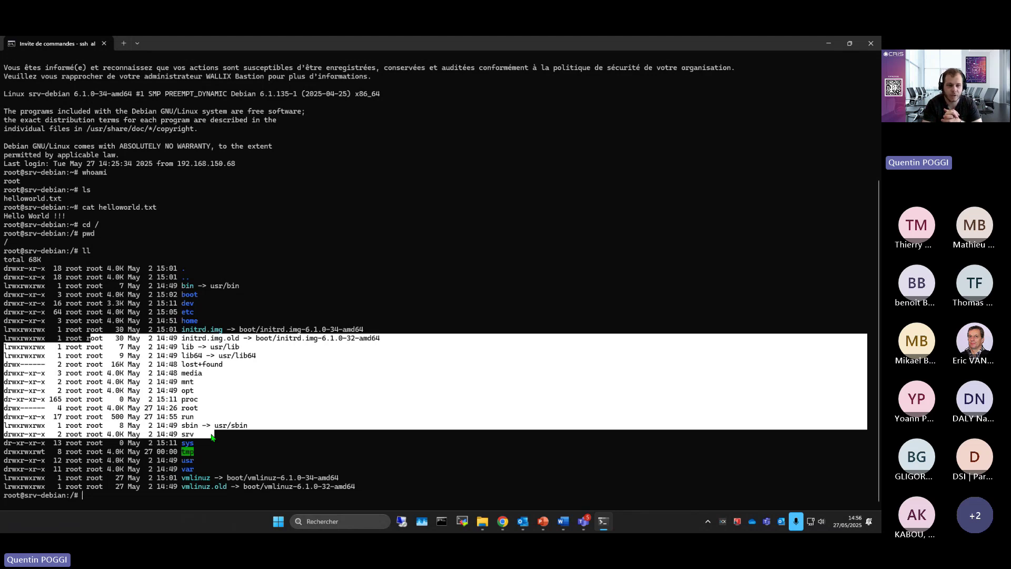
pyautogui.click(213, 437)
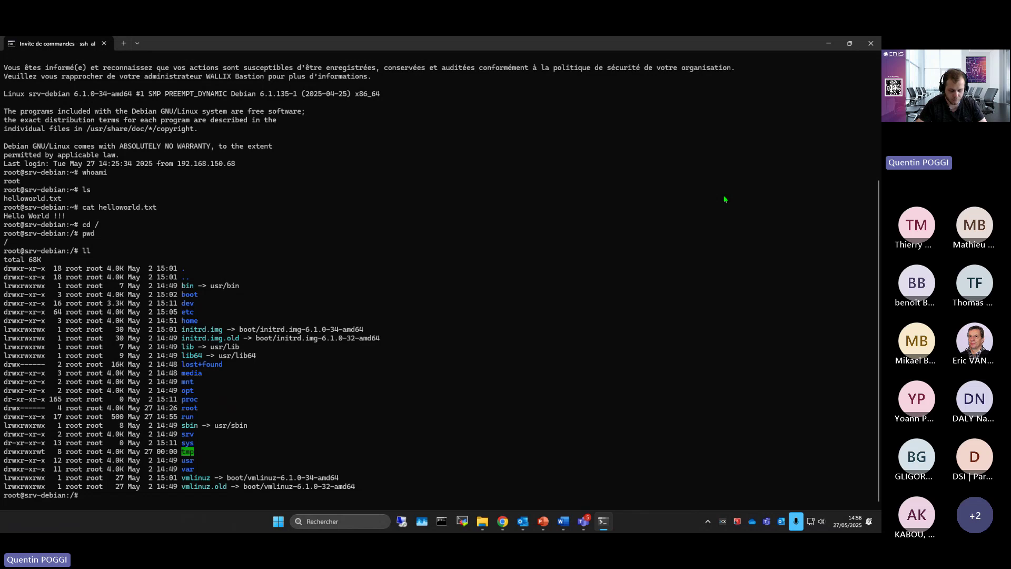
# End the SSH session on the Debian server with exit and close the terminal window
pyautogui.write('exit')
pyautogui.press('Return')
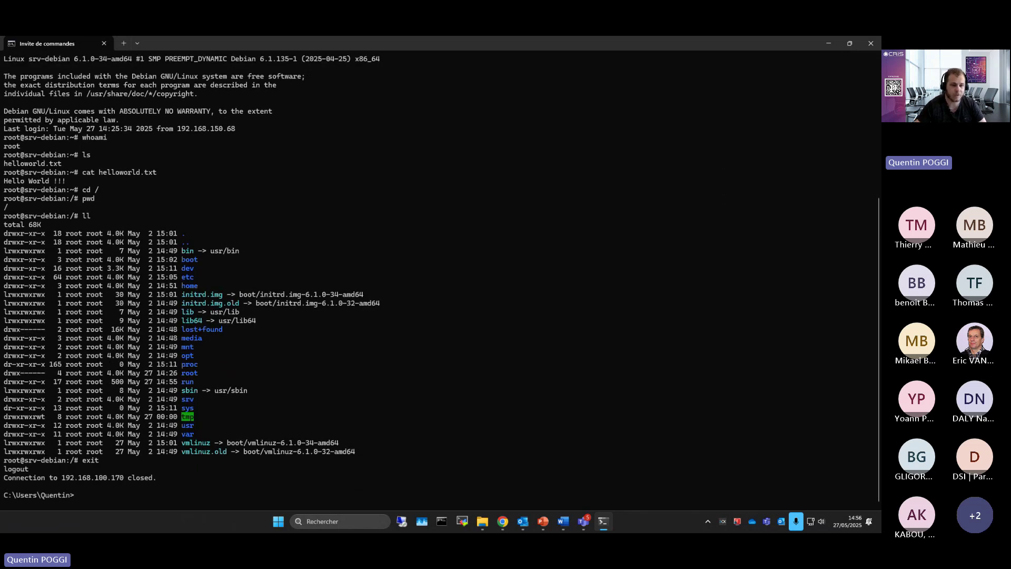
pyautogui.moveTo(77, 494); pyautogui.dragTo(6, 495)
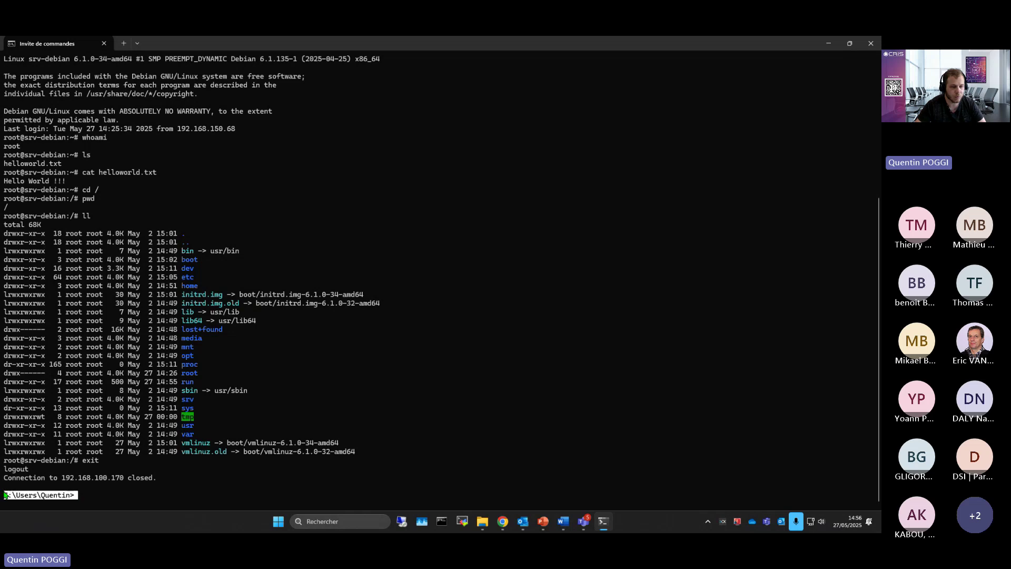
pyautogui.click(871, 44)
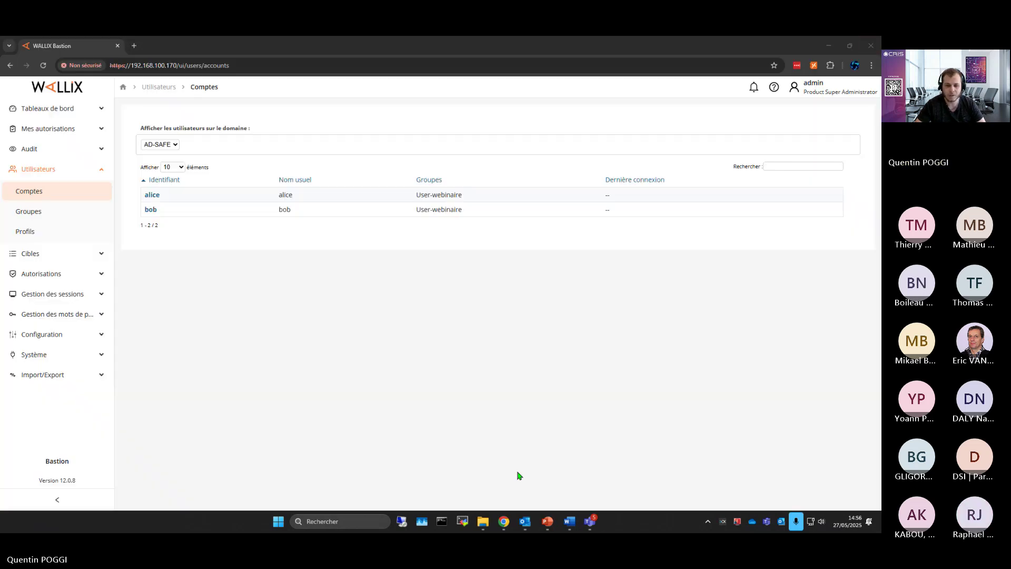
# Start a Remote Desktop connection to the Bastion at 192.168.100.170 and accept its certificate despite the warning
pyautogui.click(412, 522)
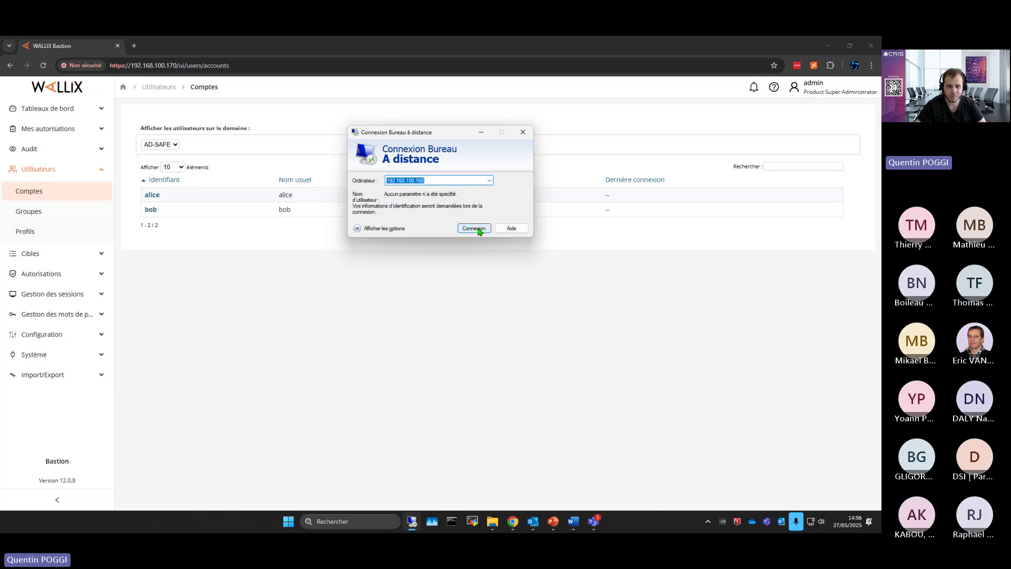
pyautogui.click(447, 180)
pyautogui.press('BackSpace')
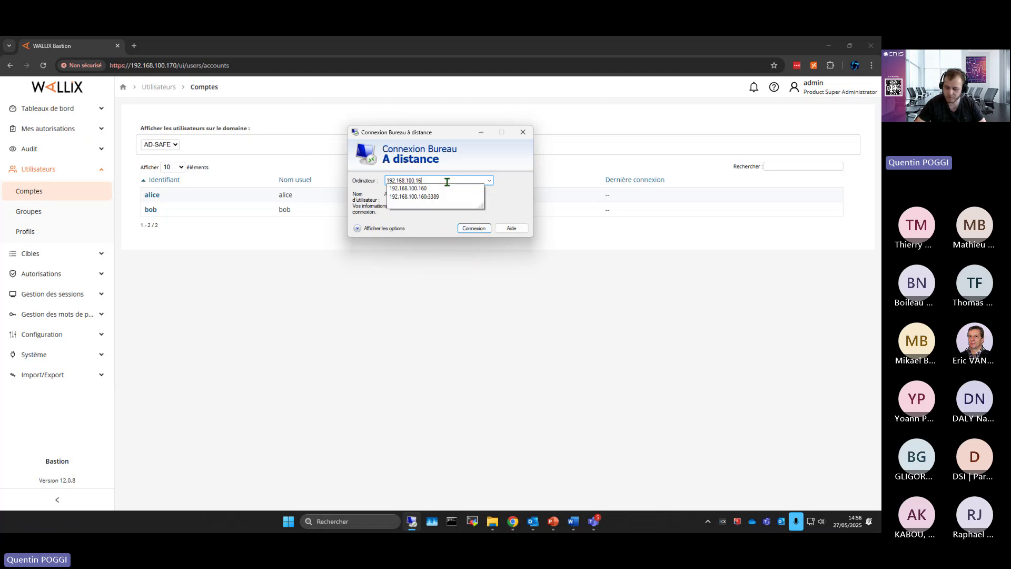
pyautogui.write('70')
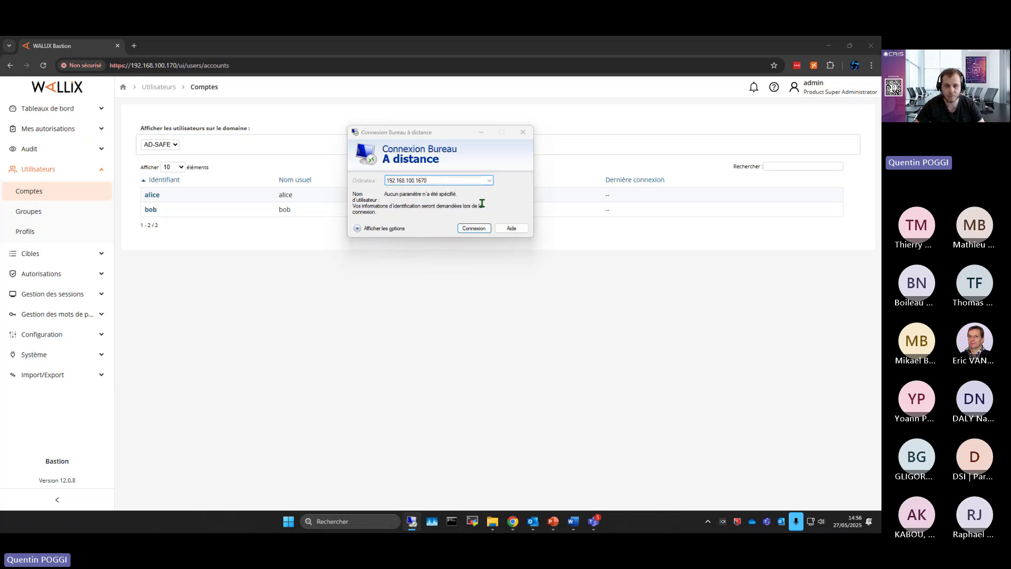
pyautogui.press('Return')
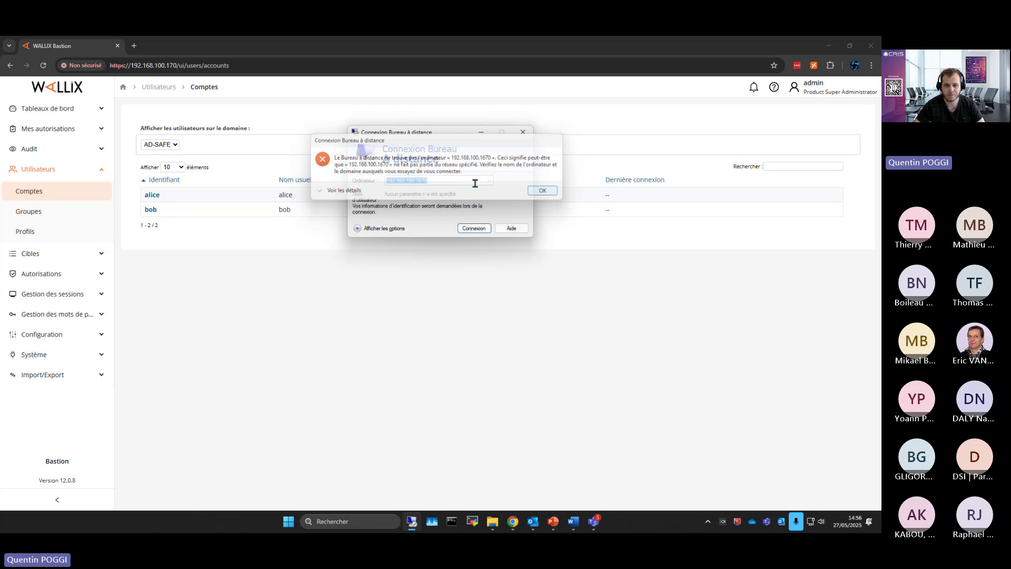
pyautogui.press('Return')
pyautogui.click(420, 181)
pyautogui.press('BackSpace')
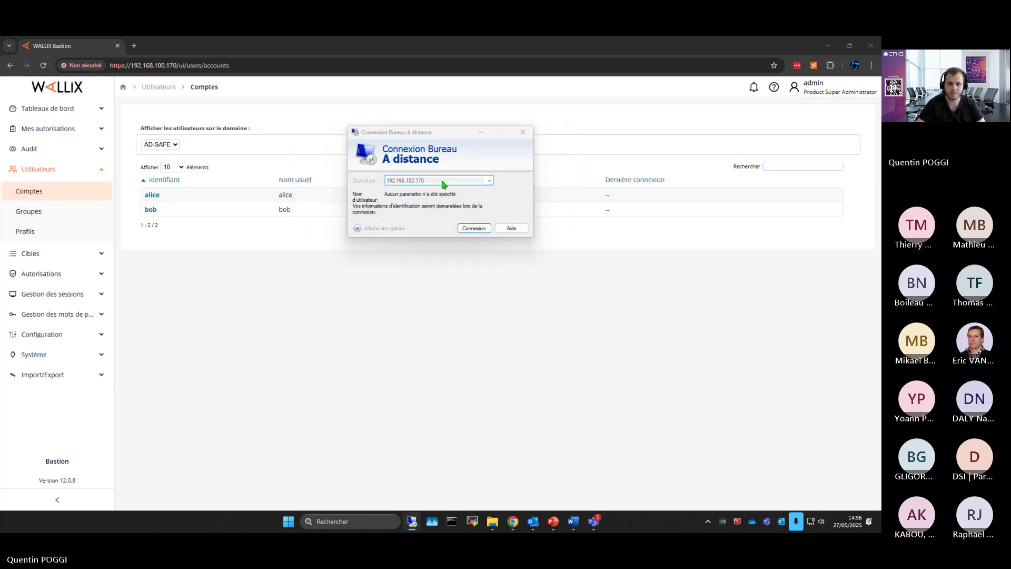
pyautogui.press('Return')
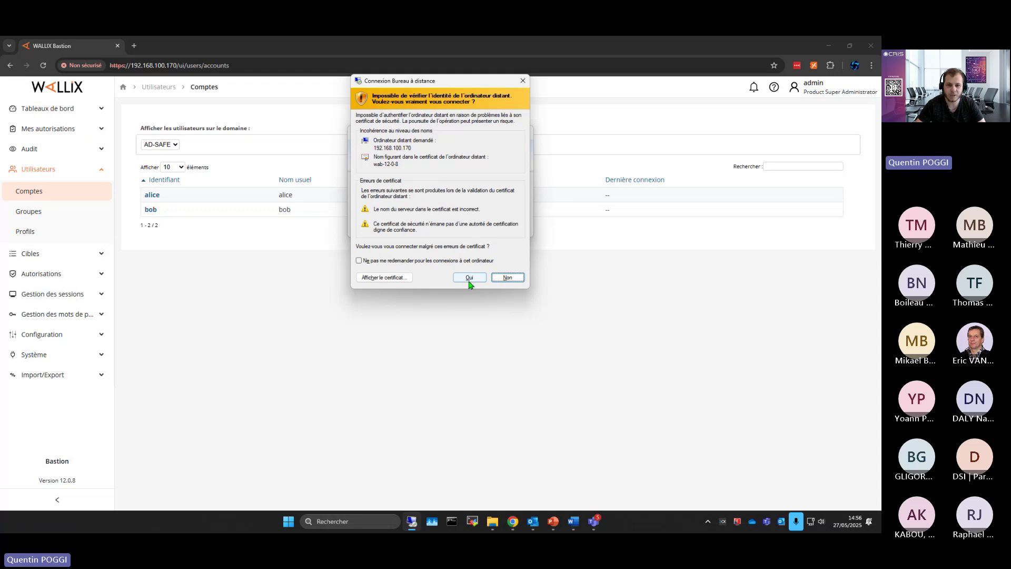
pyautogui.click(469, 278)
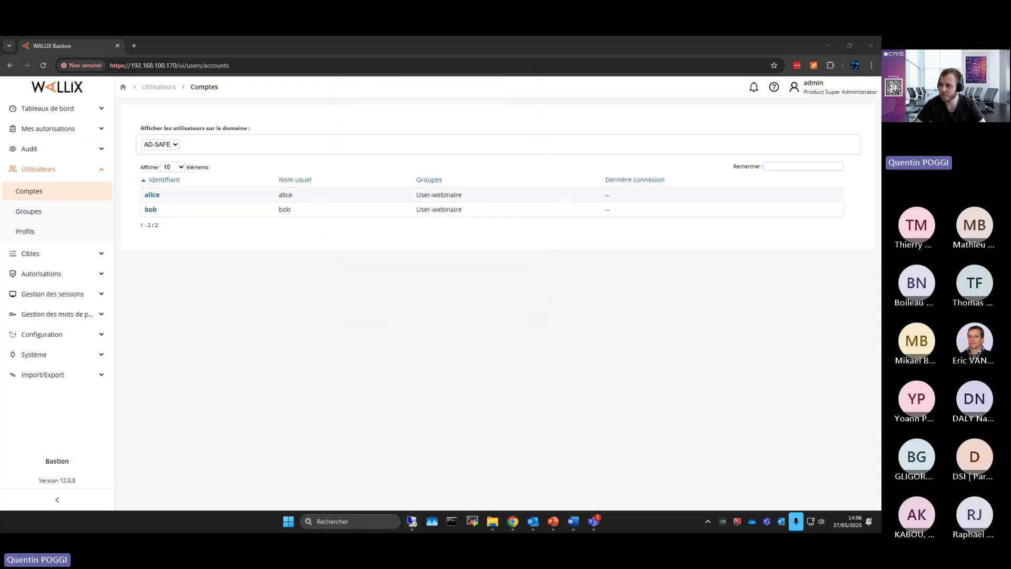
# Show the remote session full screen and log in to the Bastion with the user's login and account password
pyautogui.press('super+Right')
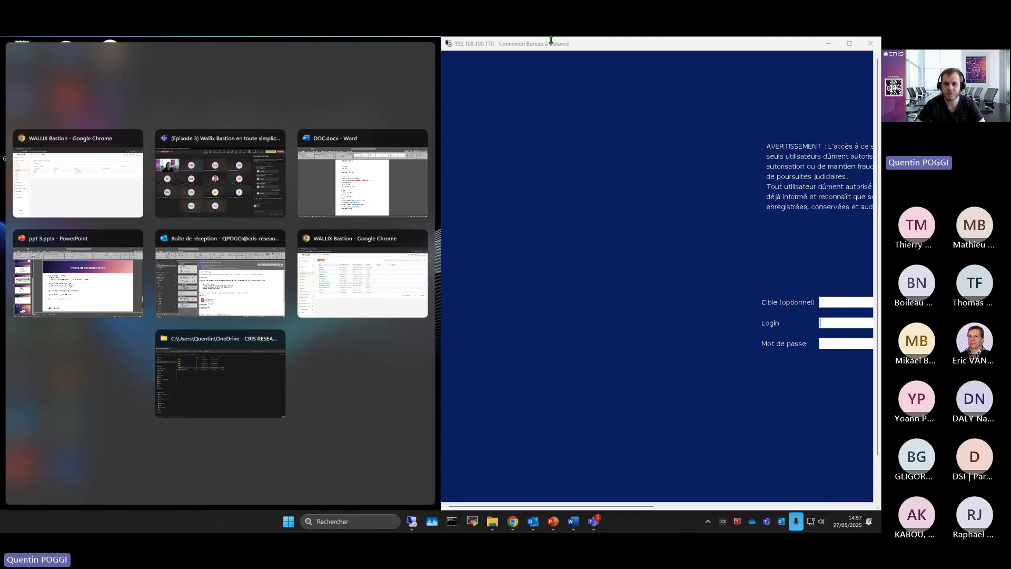
pyautogui.doubleClick(551, 43)
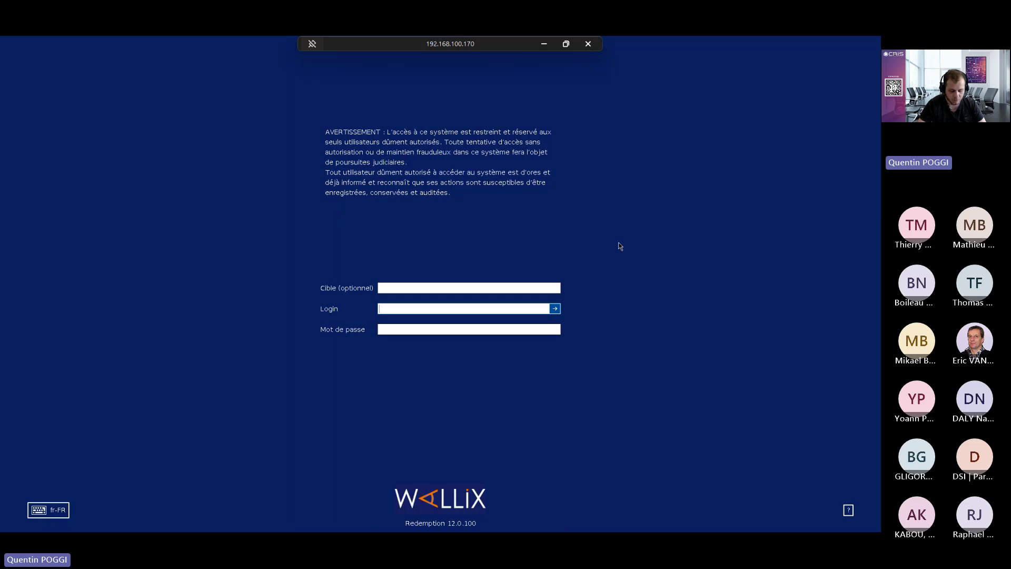
pyautogui.write('alice')
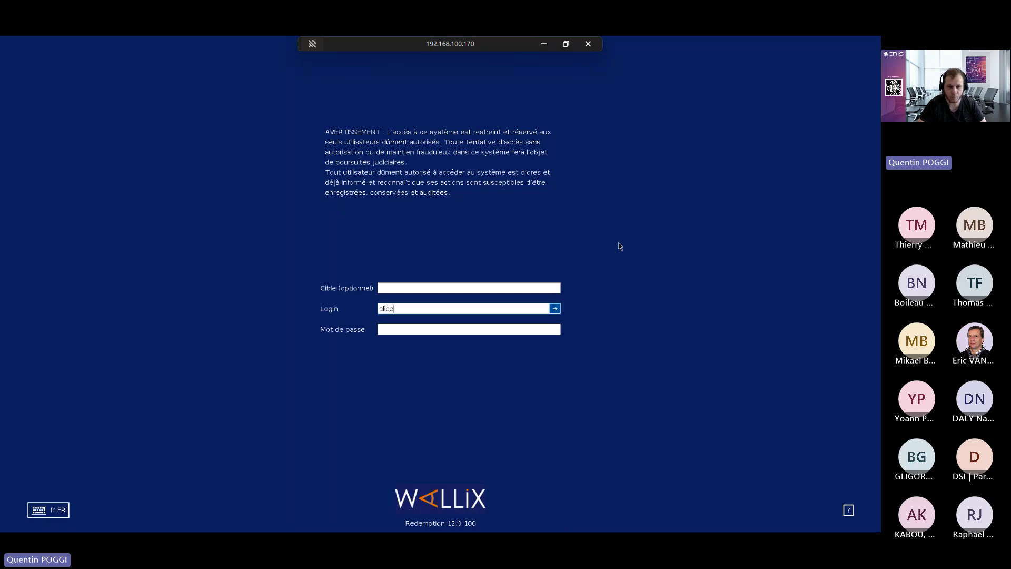
pyautogui.press('Tab')
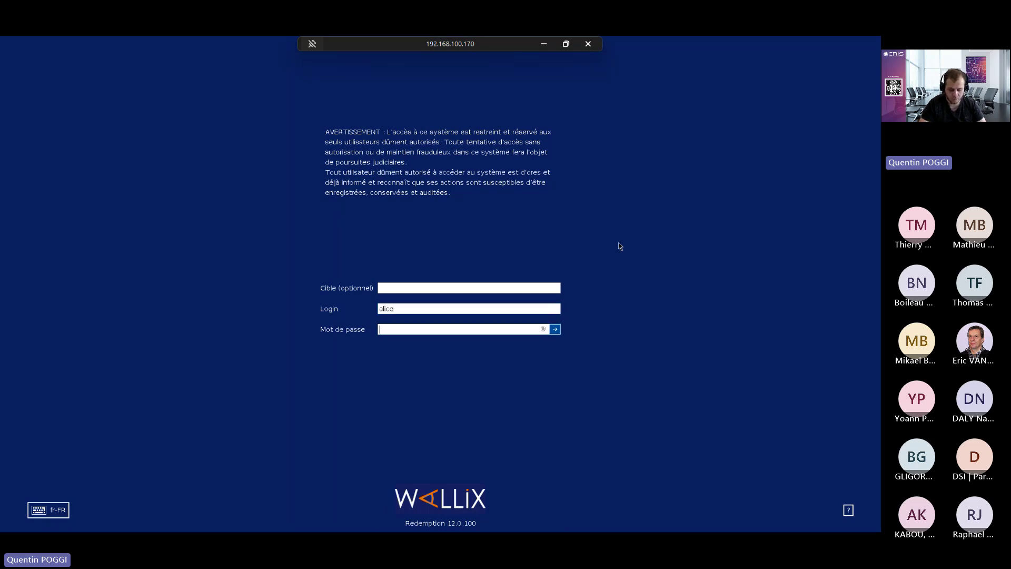
pyautogui.write('***************')
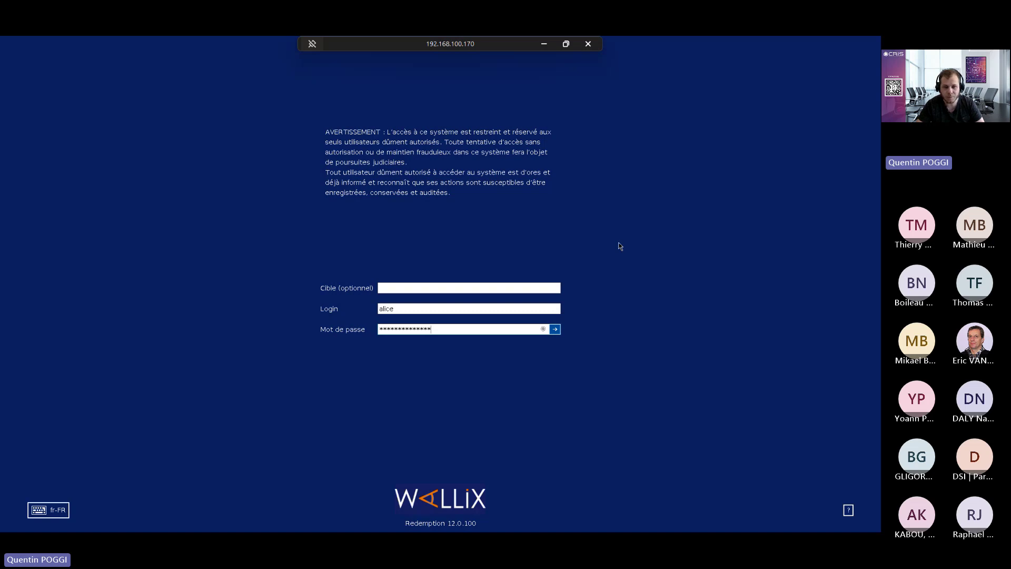
pyautogui.press('Return')
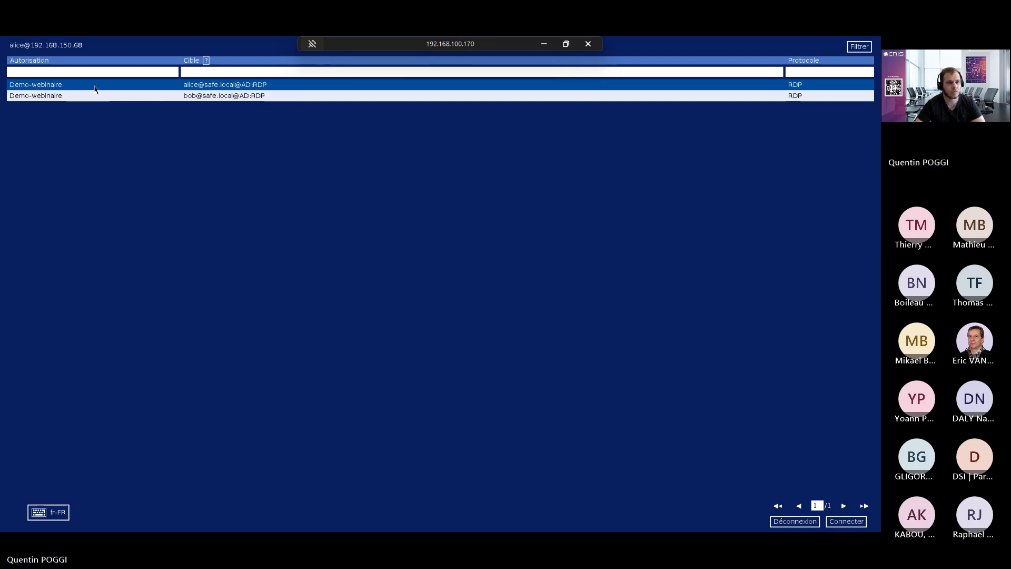
pyautogui.click(71, 72)
pyautogui.write('demo')
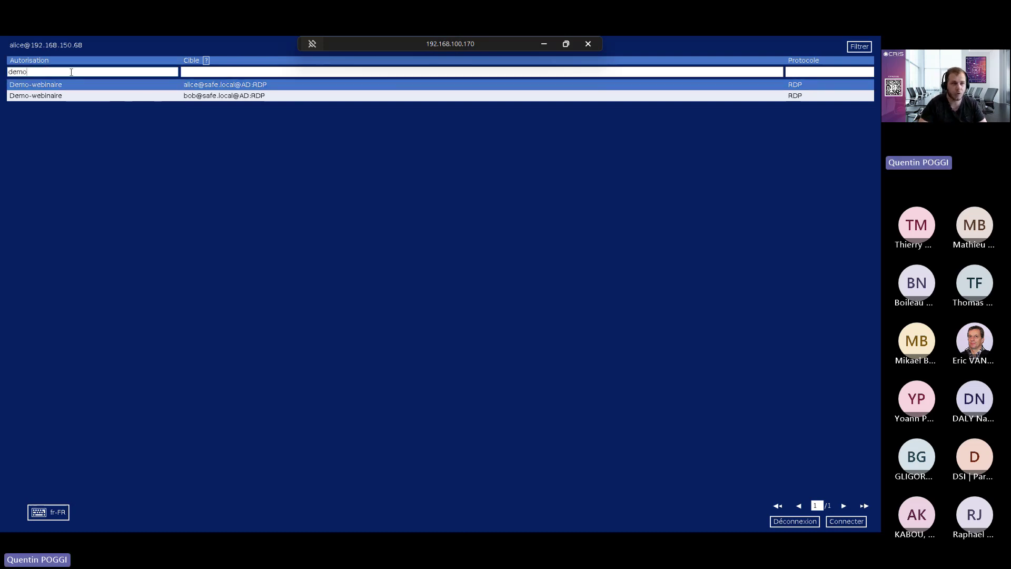
pyautogui.press('BackSpace')
pyautogui.press('BackSpace')
pyautogui.press('BackSpace')
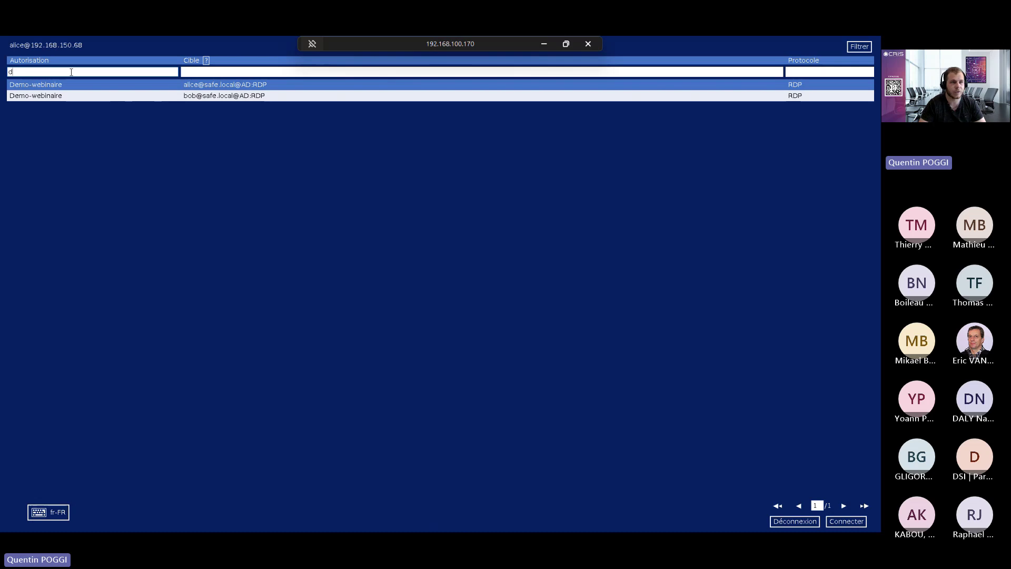
pyautogui.press('BackSpace')
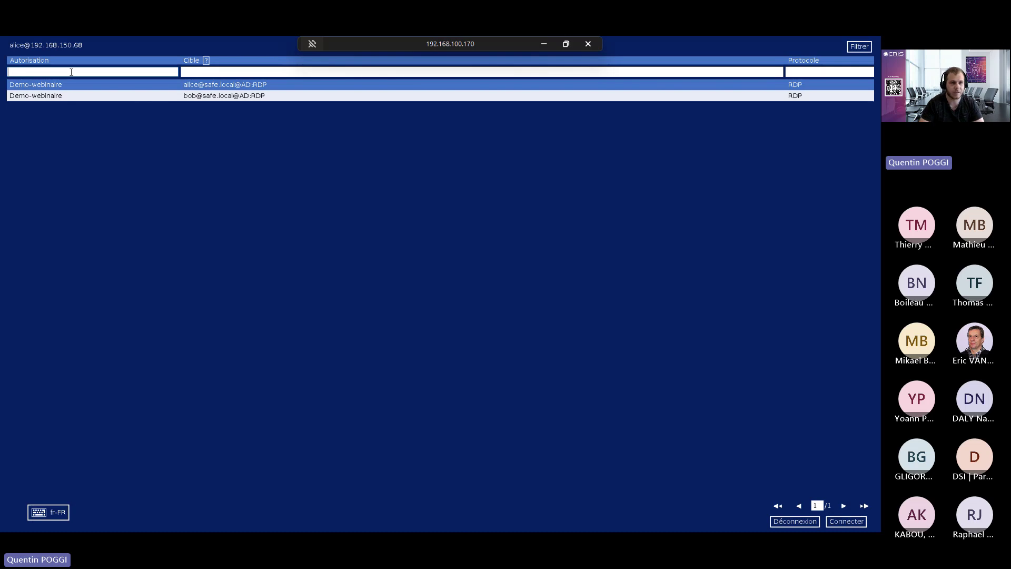
# Filter the target list by the user's account name, and clear the filter to list all targets again
pyautogui.click(250, 74)
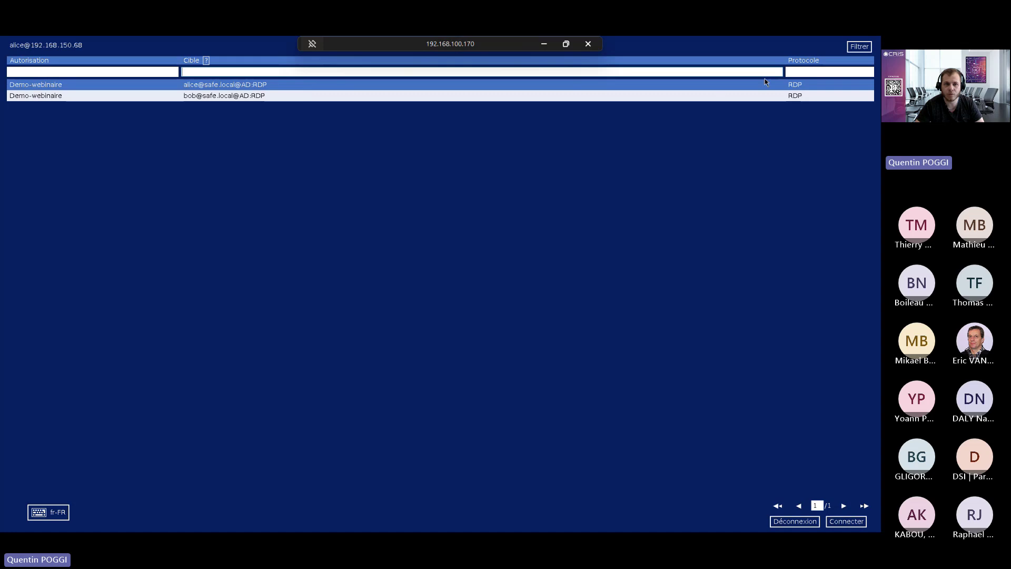
pyautogui.click(238, 73)
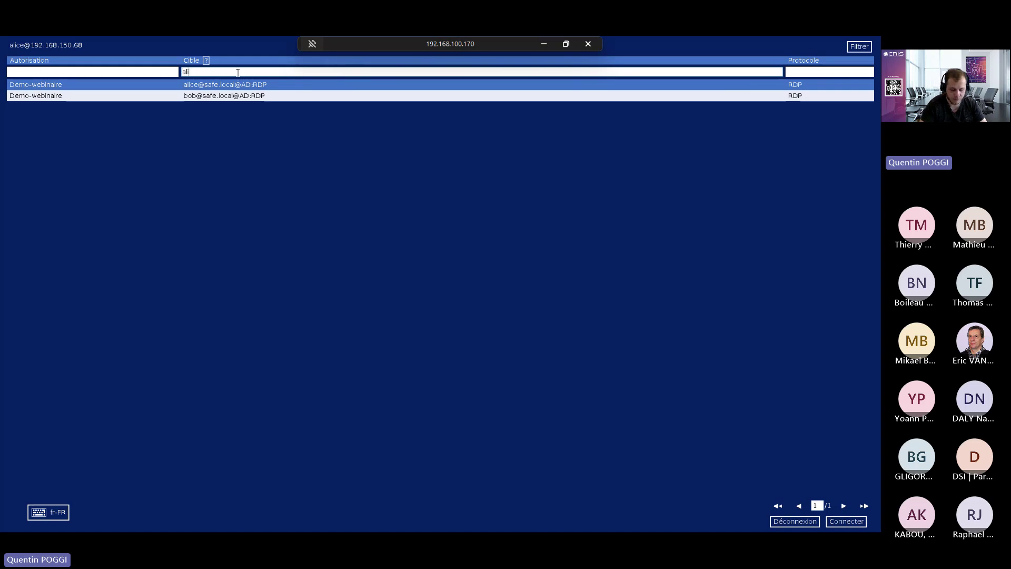
pyautogui.write('alice')
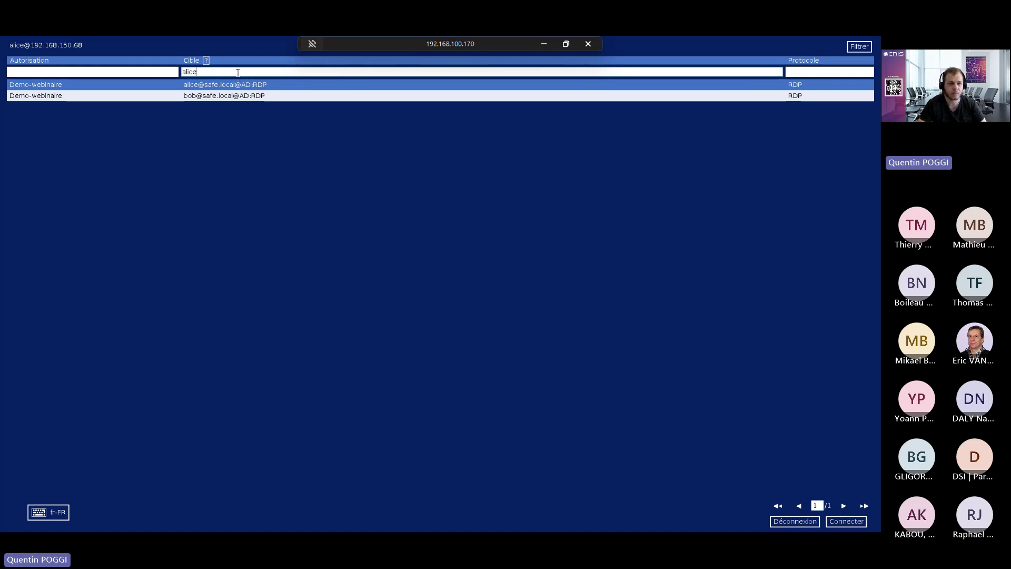
pyautogui.press('Return')
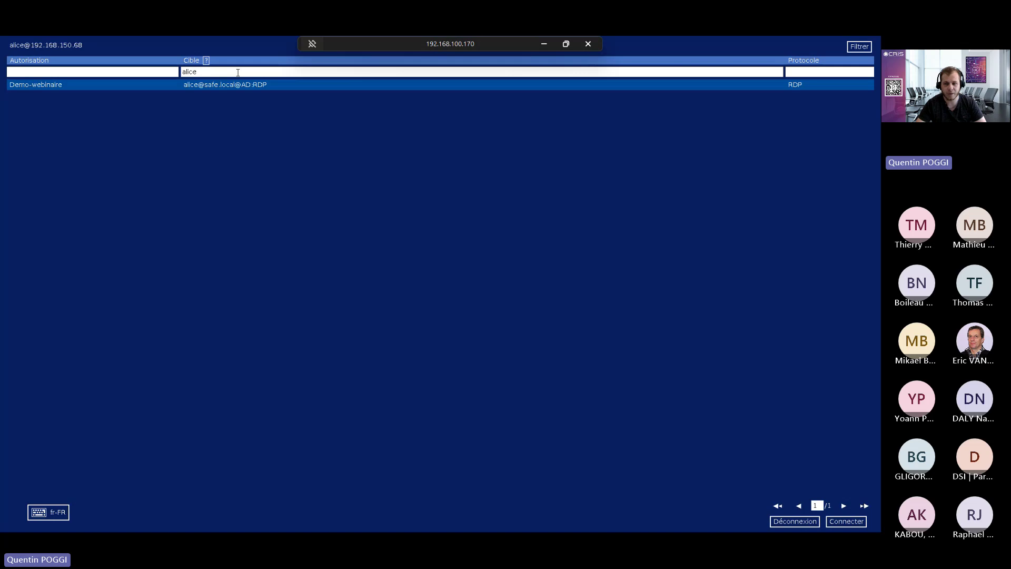
pyautogui.press('BackSpace')
pyautogui.press('BackSpace')
pyautogui.press('BackSpace')
pyautogui.press('BackSpace')
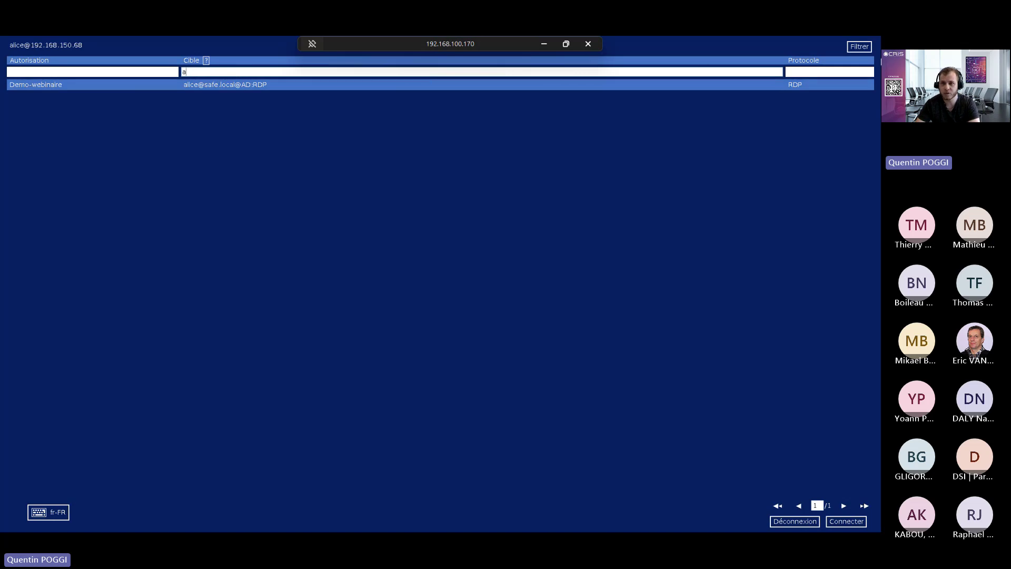
pyautogui.press('Return')
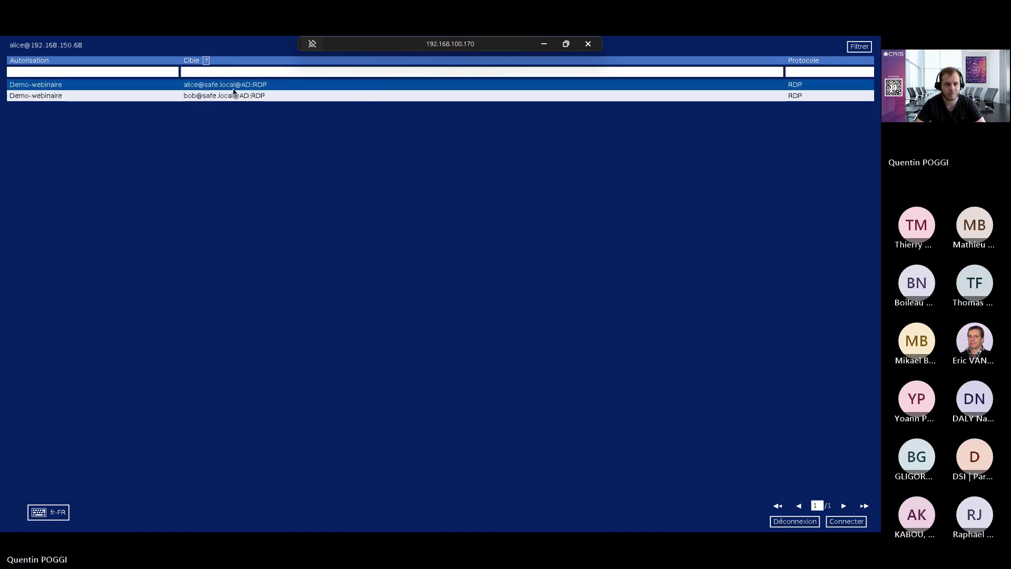
# Try to open the RDP session on AD with the user's own account, accepting the recording notice, and return to the target selector
pyautogui.doubleClick(174, 88)
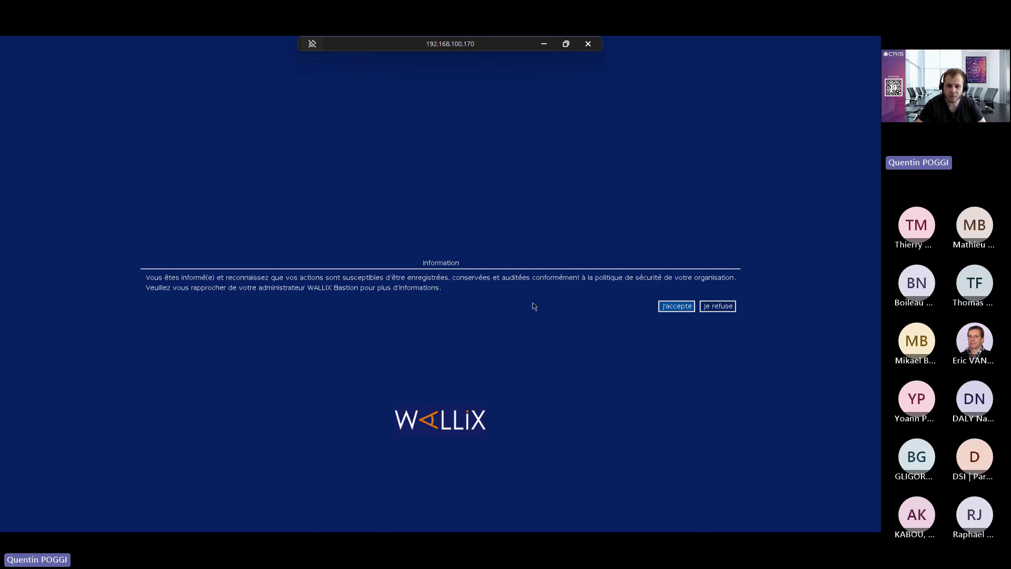
pyautogui.click(687, 307)
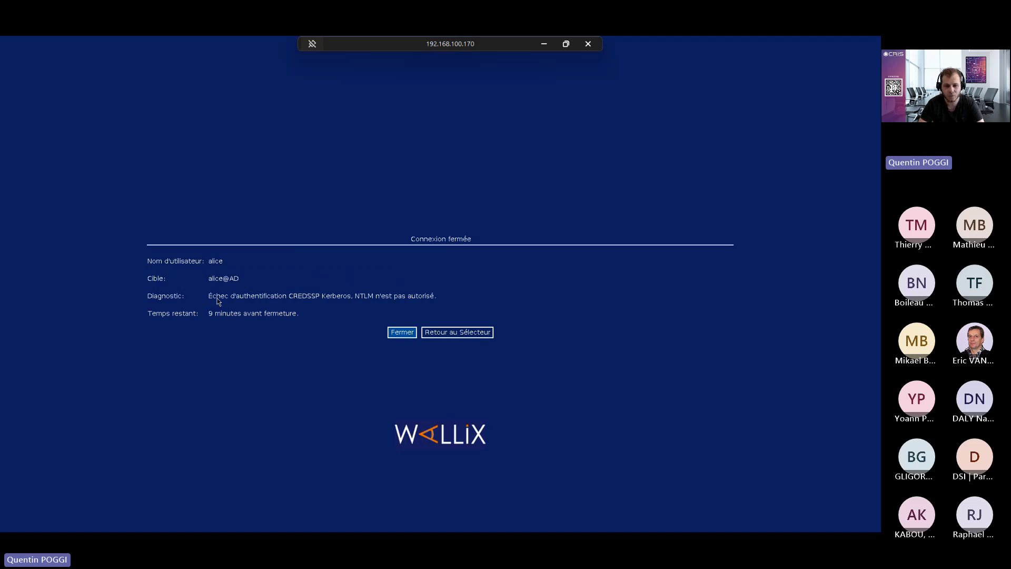
pyautogui.click(441, 331)
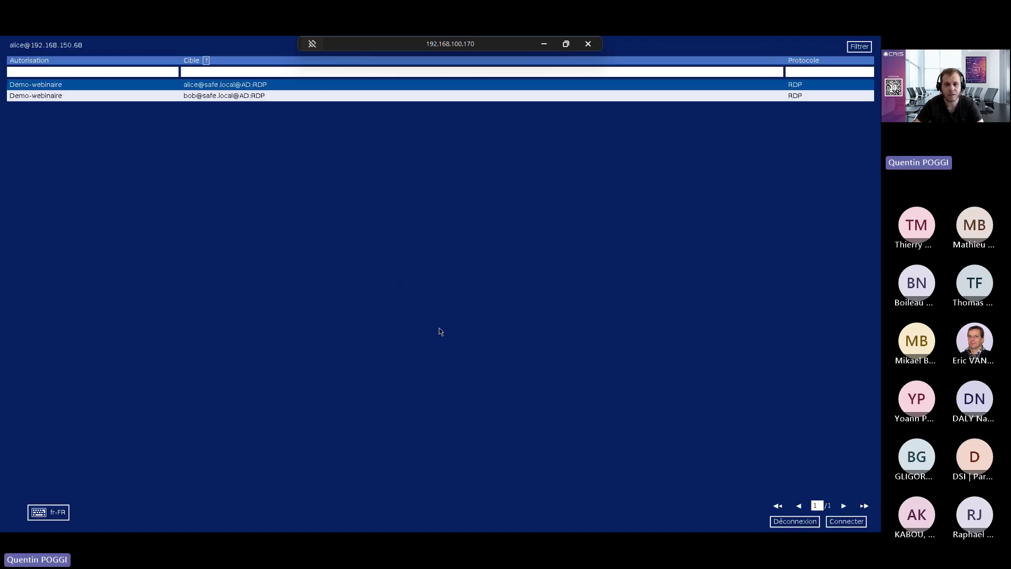
# Minimize the remote session and open the list of connection policies in the WALLIX Bastion web interface
pyautogui.click(544, 43)
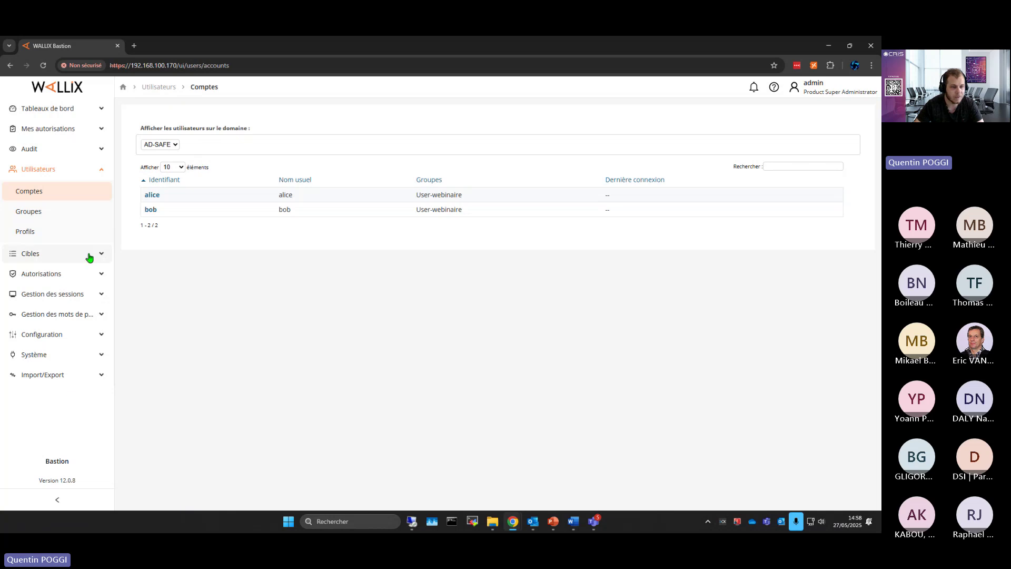
pyautogui.click(83, 299)
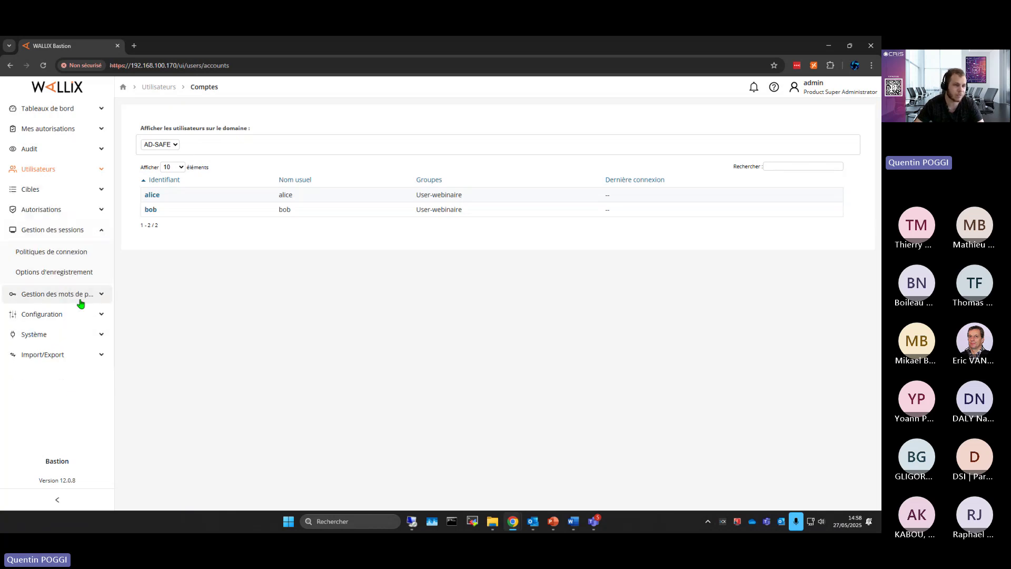
pyautogui.click(66, 257)
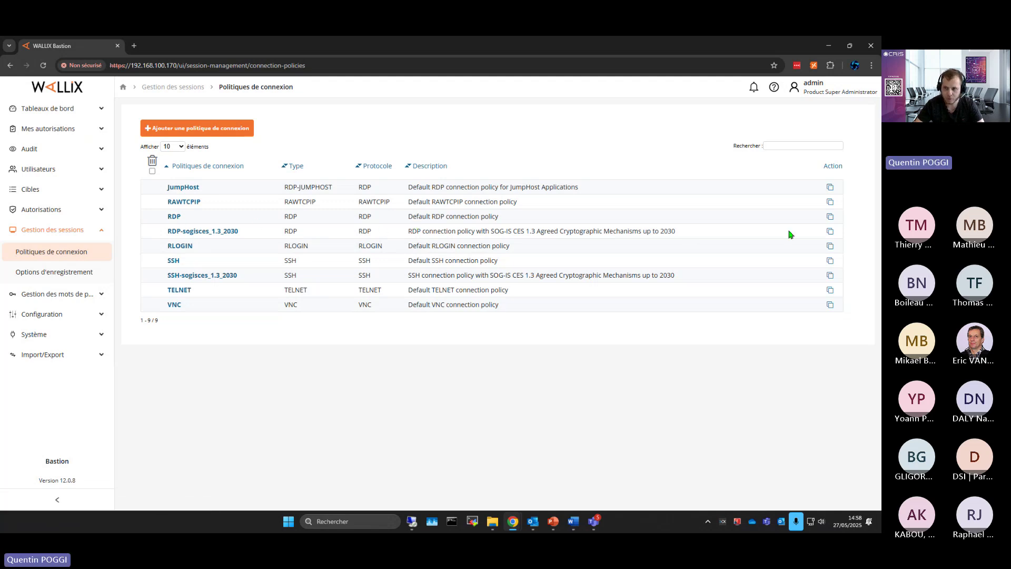
# Duplicate the default RDP connection policy under the name RDP-modify and save it
pyautogui.click(830, 217)
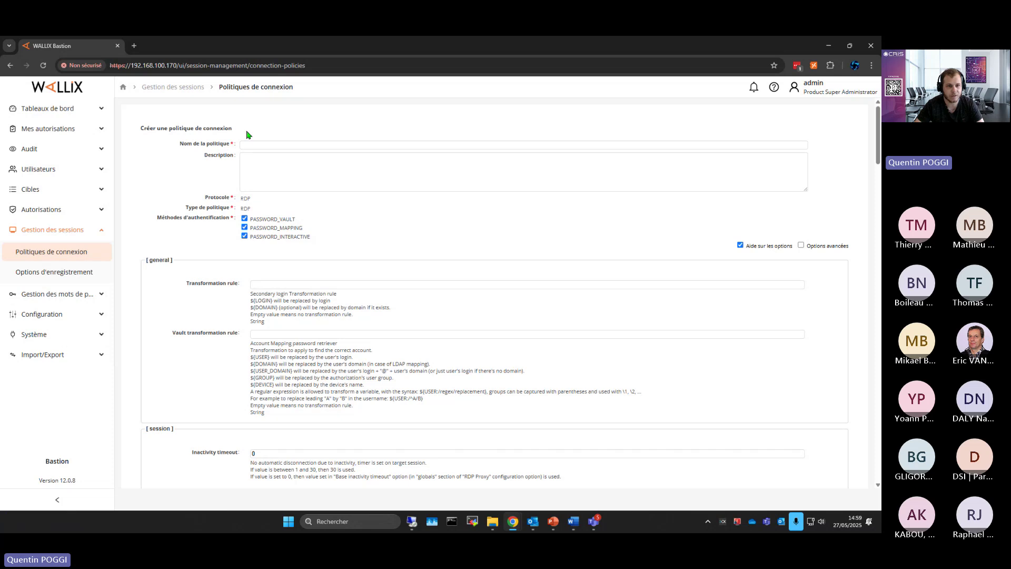
pyautogui.click(263, 145)
pyautogui.write('RDP')
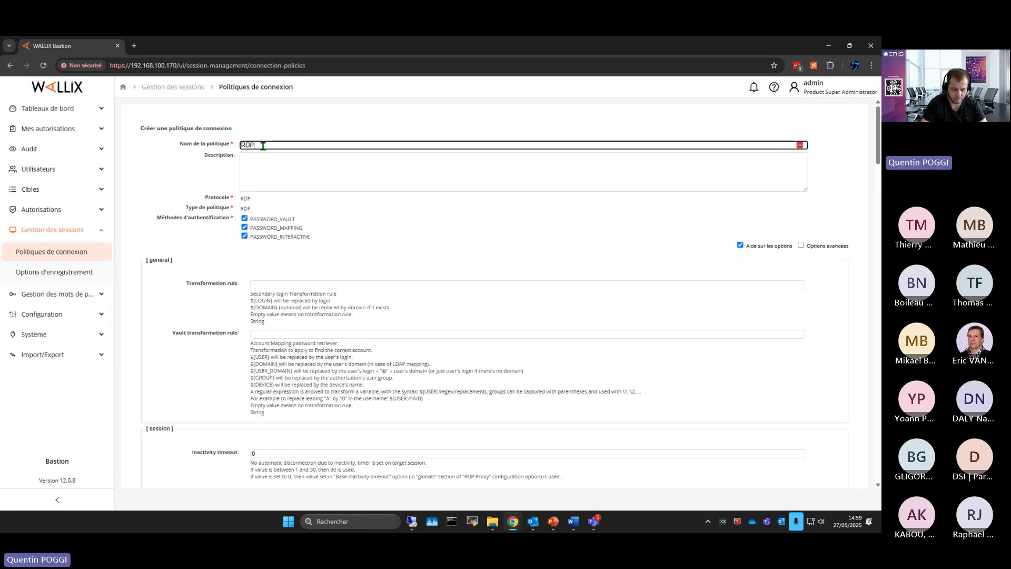
pyautogui.write('-m')
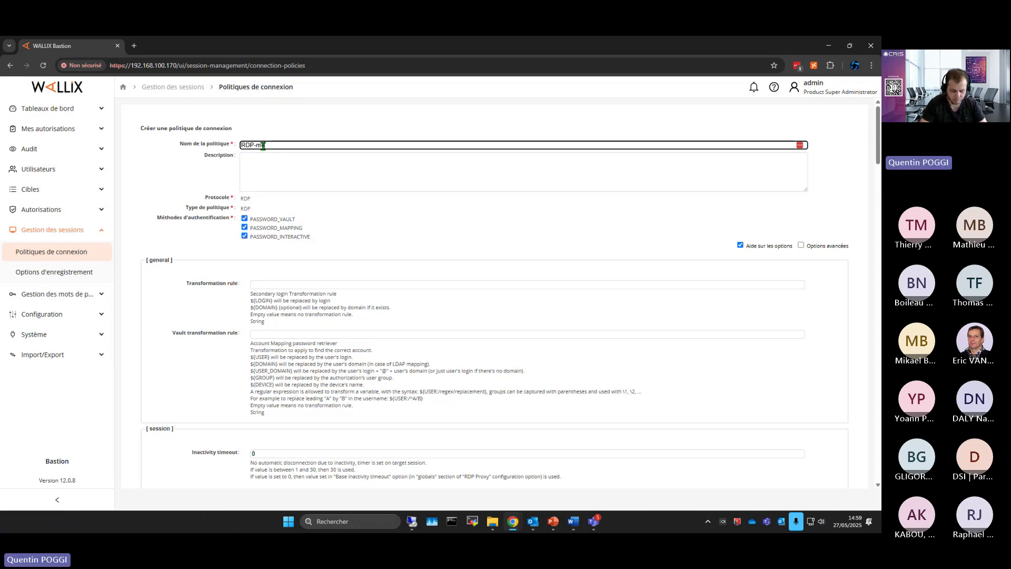
pyautogui.write('odify')
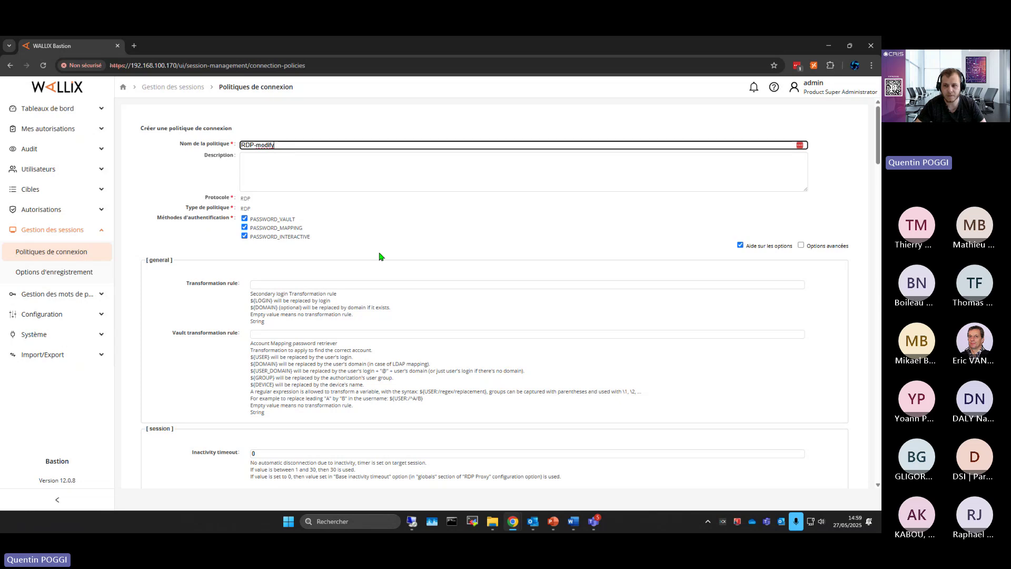
pyautogui.scroll(-1, 411, 252)
pyautogui.scroll(-10, 452, 247)
pyautogui.click(188, 458)
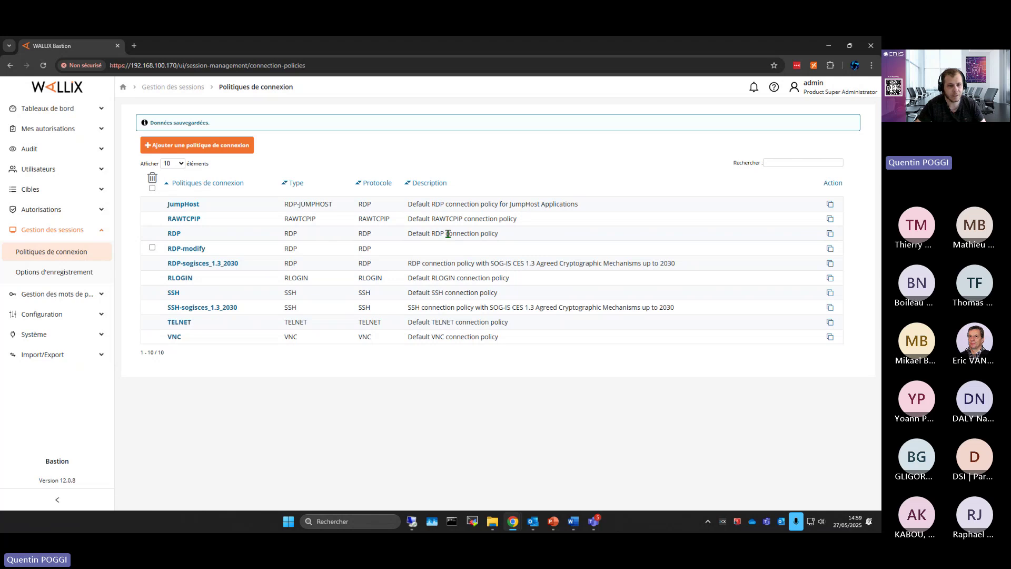
# Edit the RDP-modify policy to enable Allow NLA NTLM fallback in its rdp section, and apply the change
pyautogui.click(189, 253)
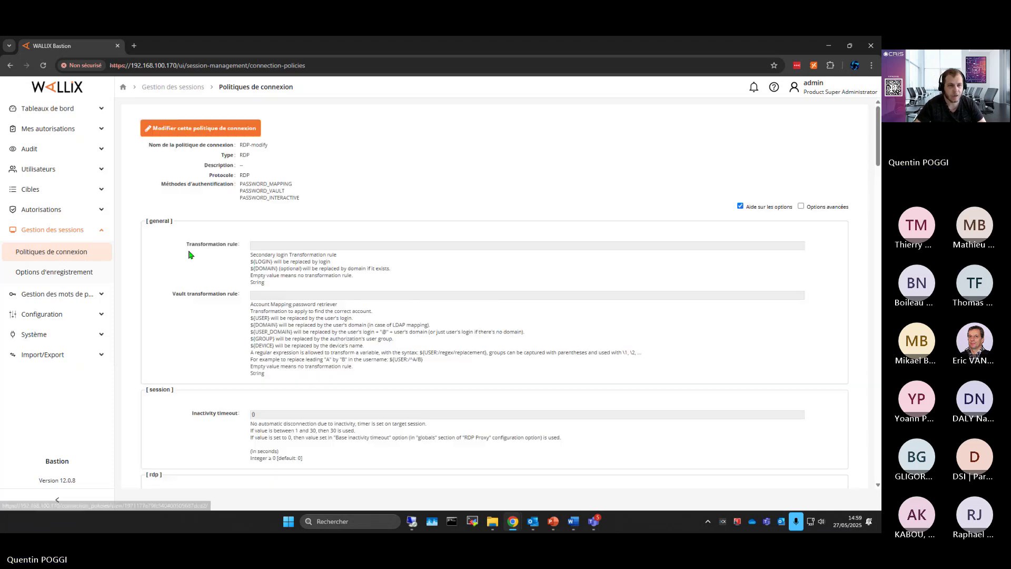
pyautogui.scroll(-9, 190, 254)
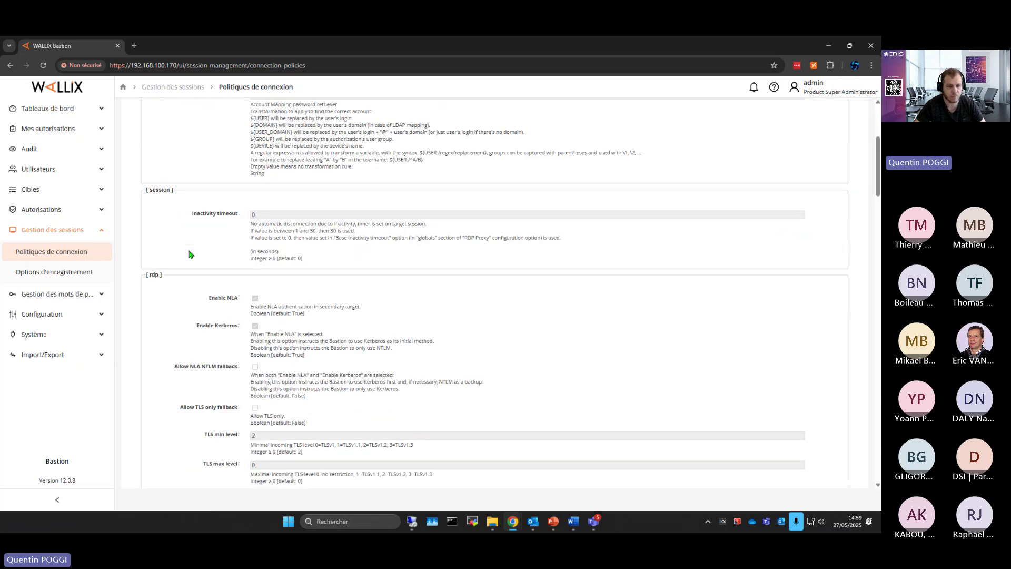
pyautogui.scroll(9, 190, 252)
pyautogui.click(190, 133)
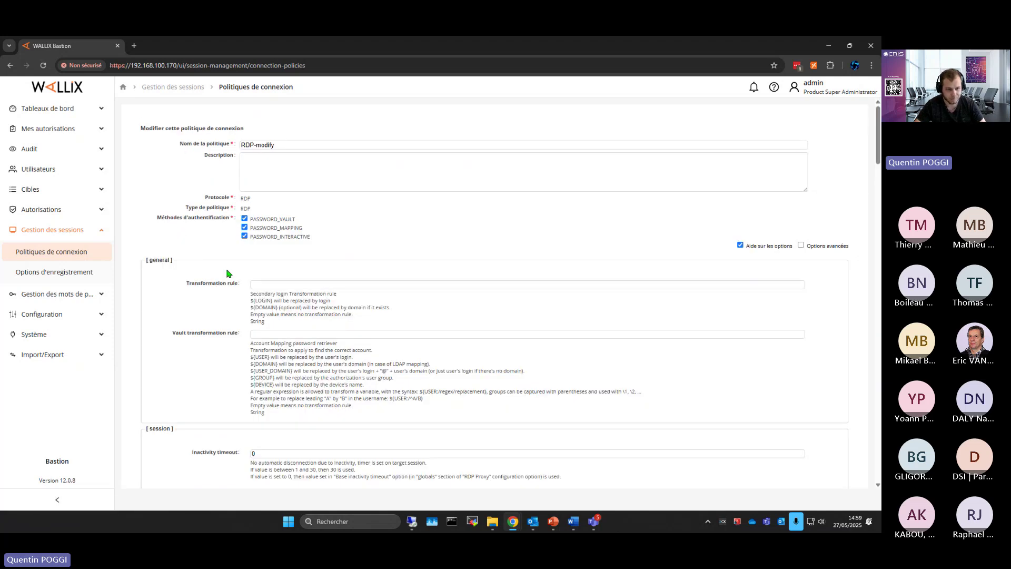
pyautogui.scroll(-5, 232, 266)
pyautogui.scroll(-2, 153, 283)
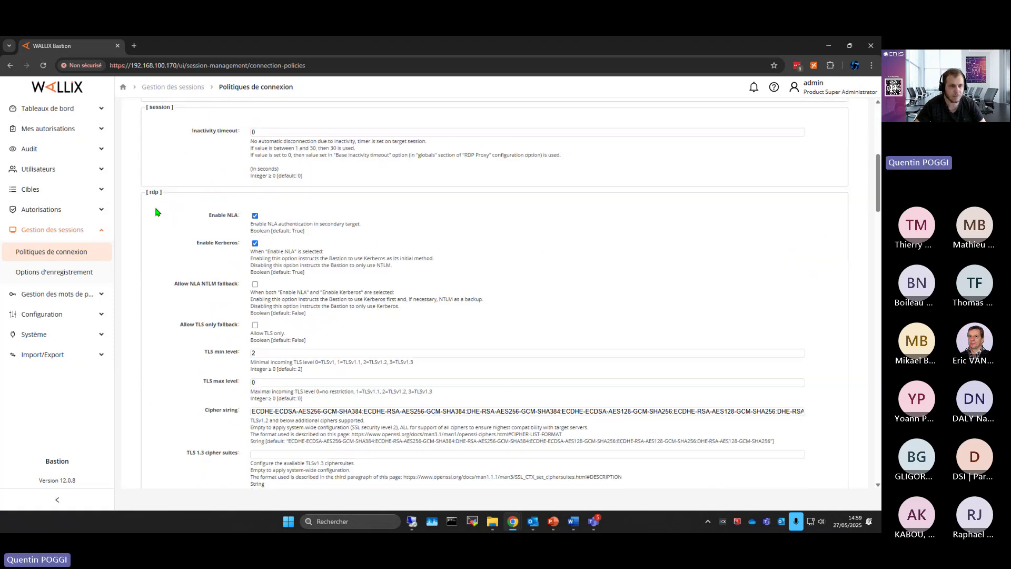
pyautogui.moveTo(147, 191); pyautogui.dragTo(163, 196)
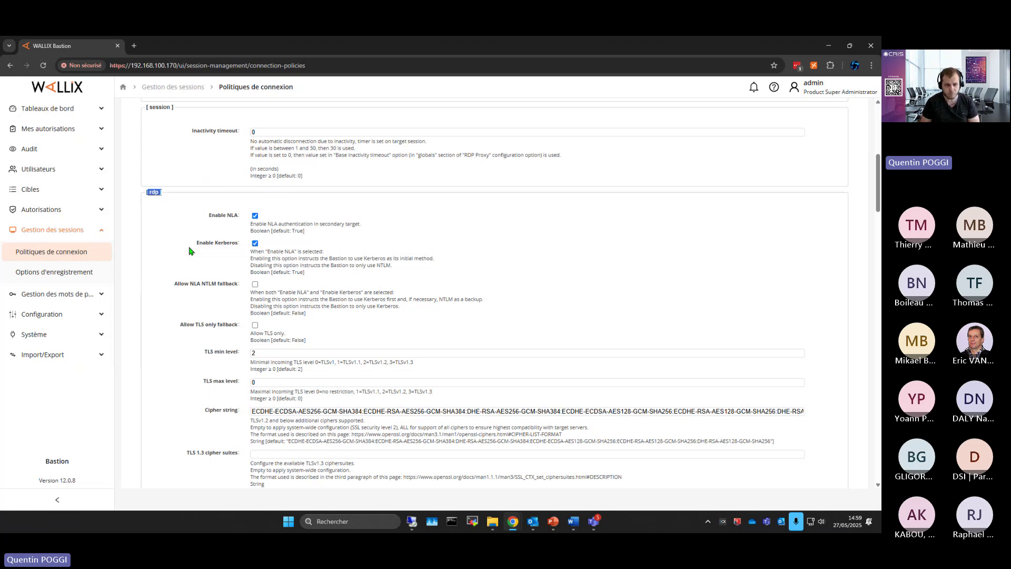
pyautogui.click(255, 285)
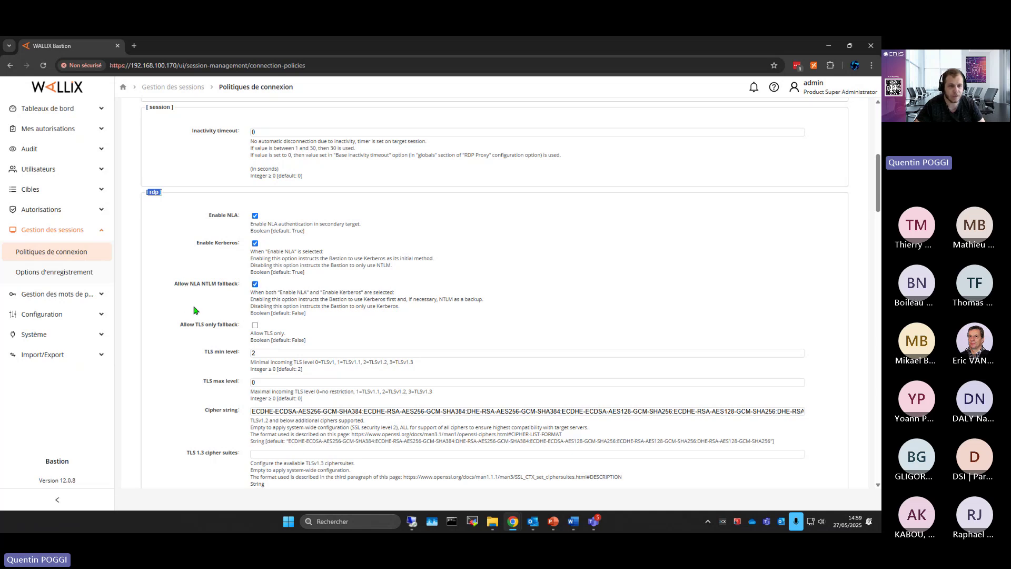
pyautogui.scroll(-15, 237, 316)
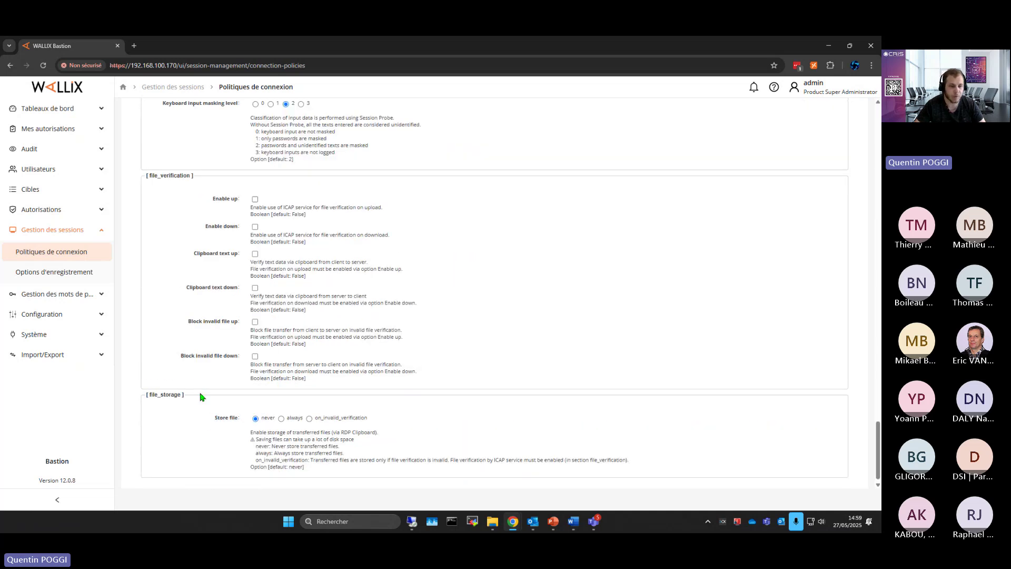
pyautogui.click(181, 452)
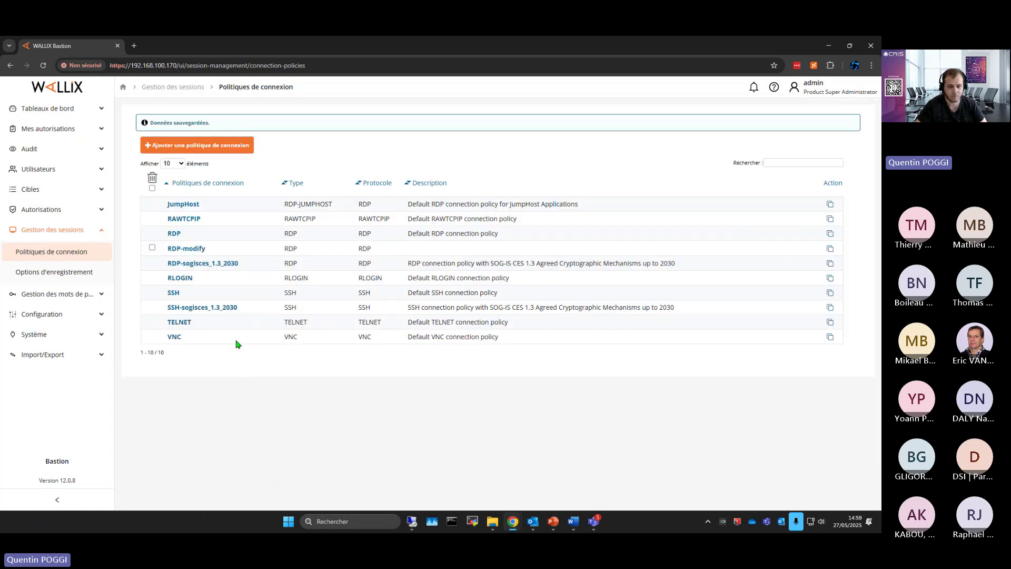
# Switch back to the remote session, disconnect from the target selector, and log in again with the user's login and account password
pyautogui.click(412, 522)
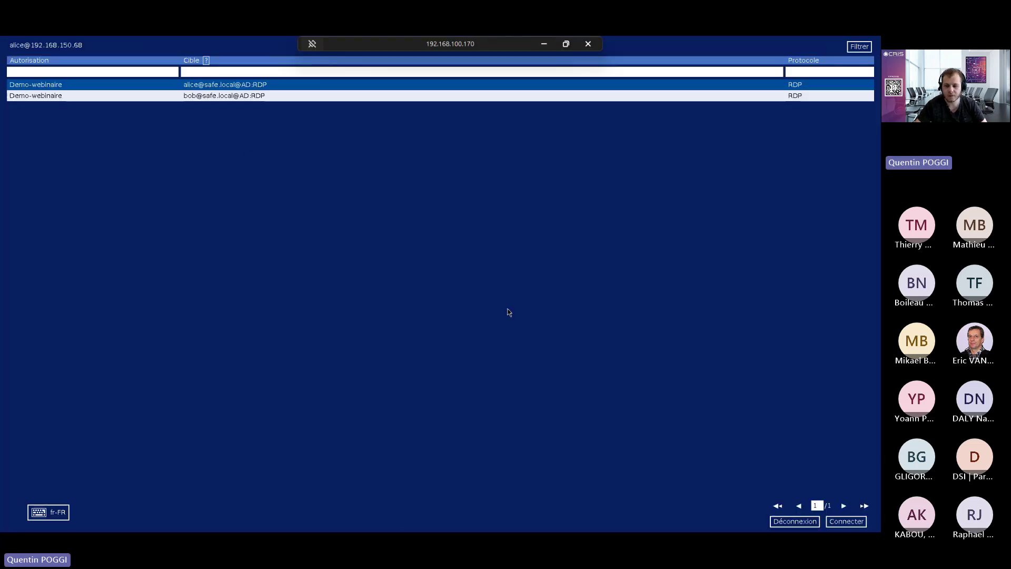
pyautogui.click(790, 524)
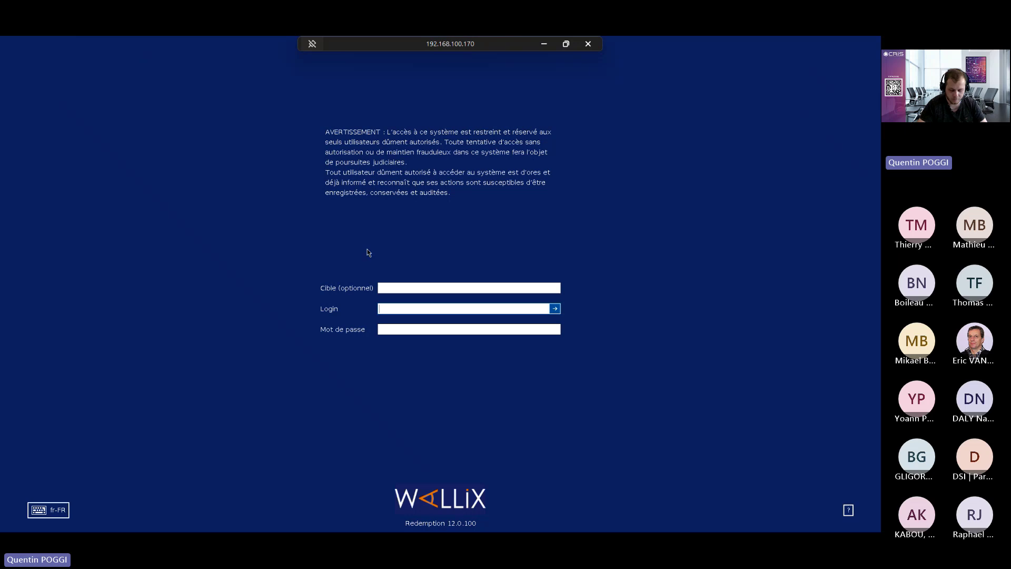
pyautogui.write('alice')
pyautogui.press('Tab')
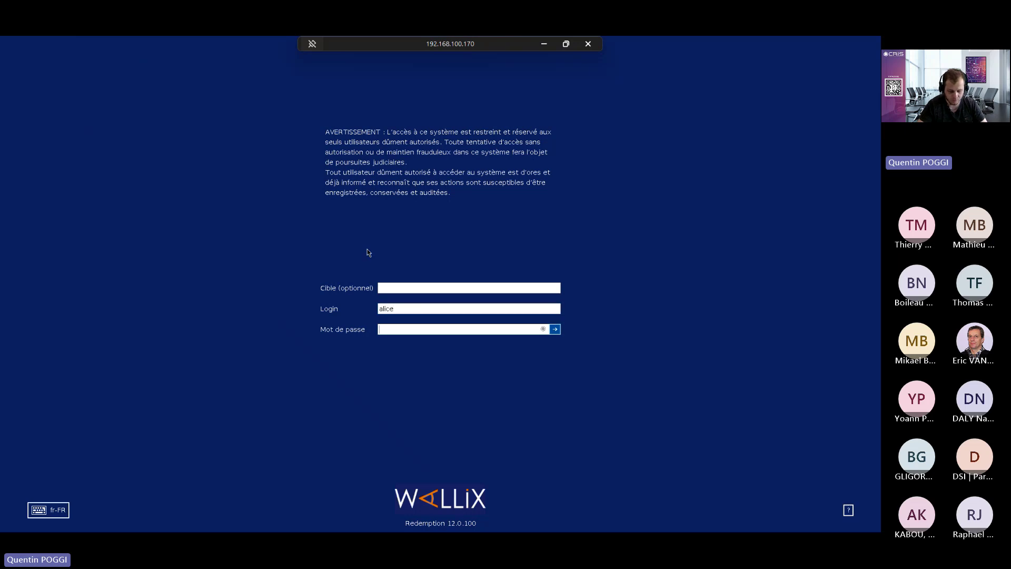
pyautogui.write('**********')
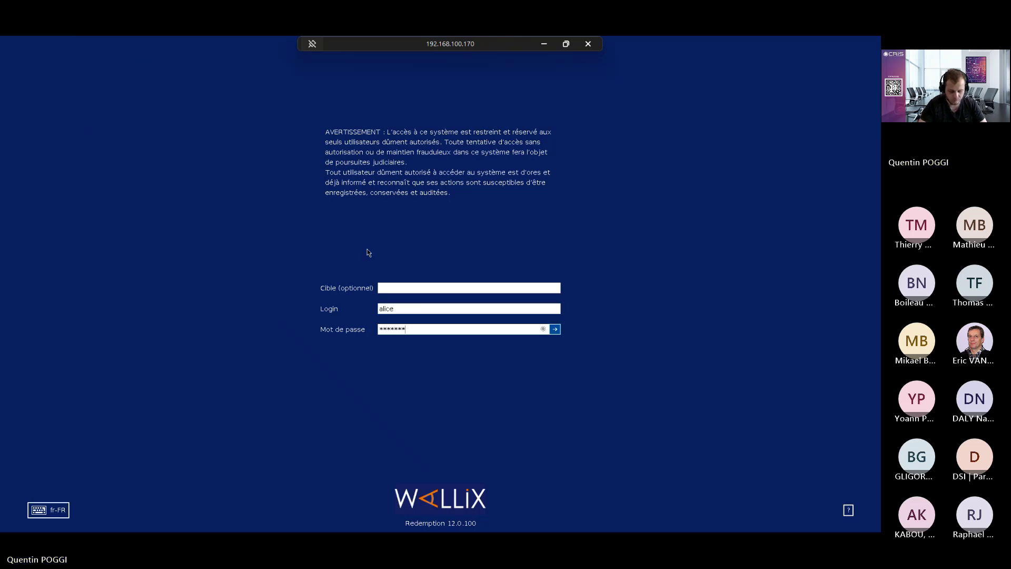
pyautogui.write('****')
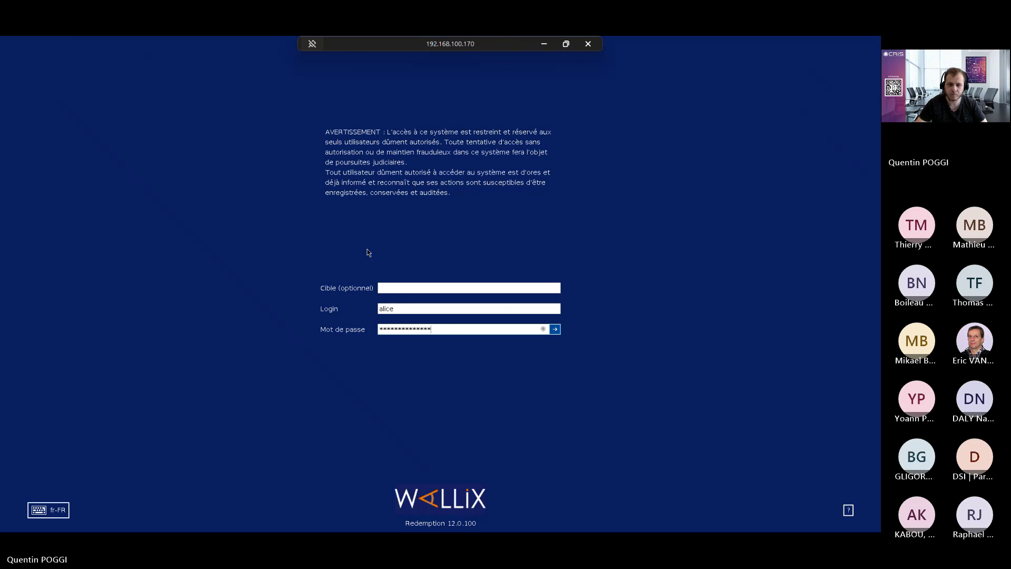
pyautogui.press('Return')
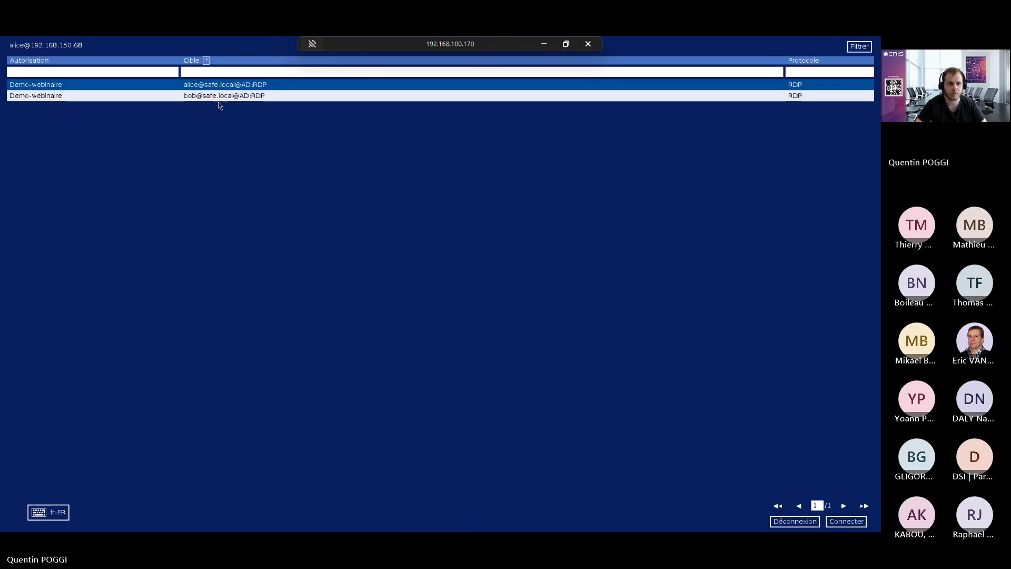
# Try to open the RDP session on AD with the user's own account, accepting the recording notice, and return to the target selector
pyautogui.doubleClick(217, 89)
pyautogui.click(661, 306)
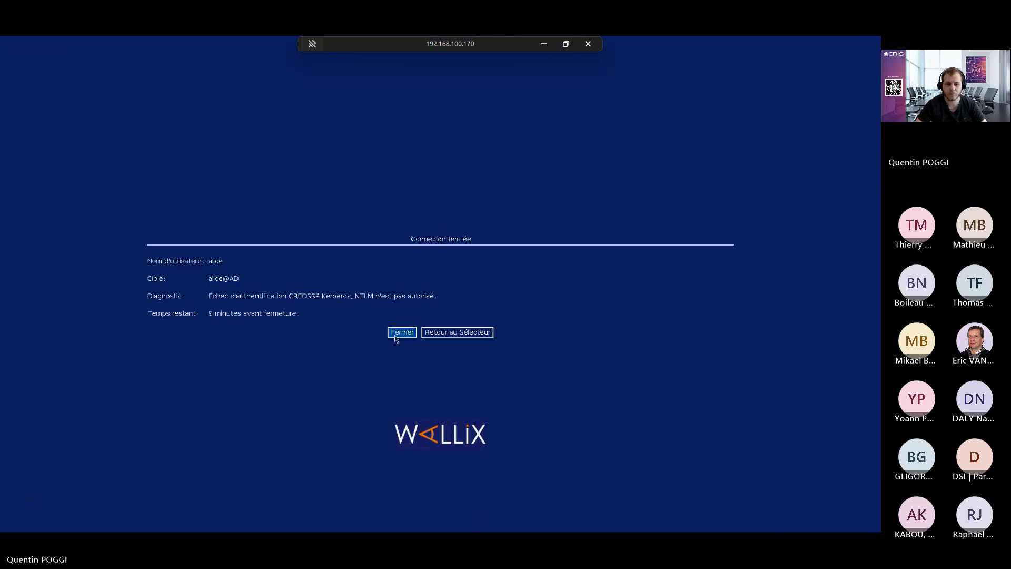
pyautogui.click(450, 334)
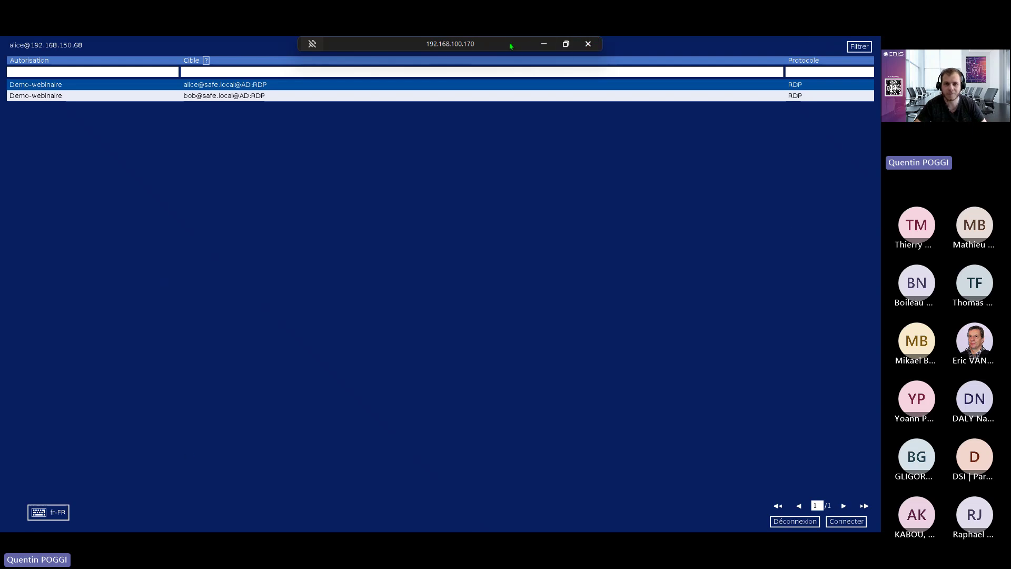
# Minimize the remote session and review the RDP-modify policy's settings in the Bastion web interface, including the NLA, Kerberos and NTLM options
pyautogui.click(543, 44)
pyautogui.click(187, 248)
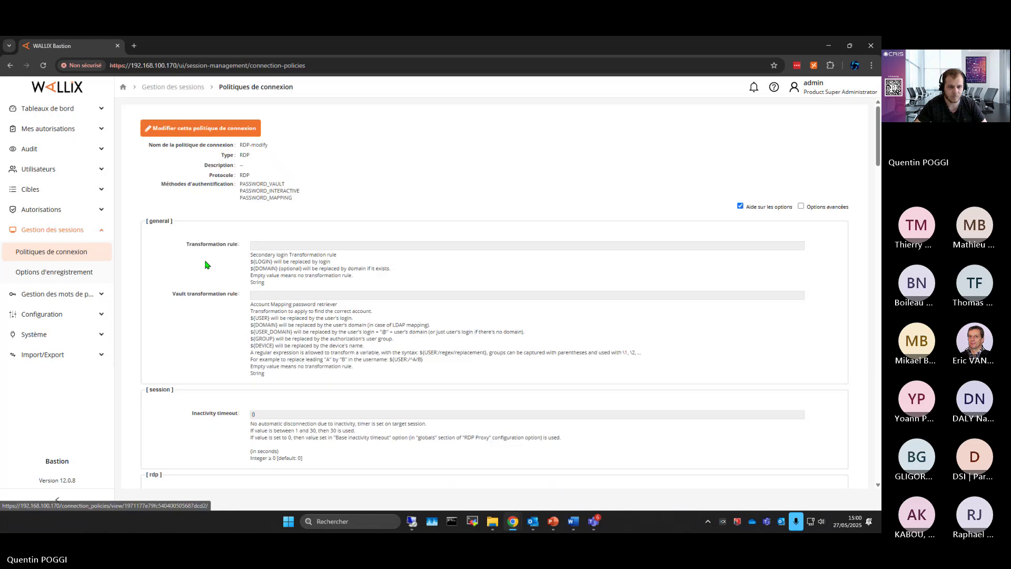
pyautogui.scroll(-5, 301, 305)
pyautogui.scroll(-3, 301, 306)
pyautogui.scroll(1, 244, 297)
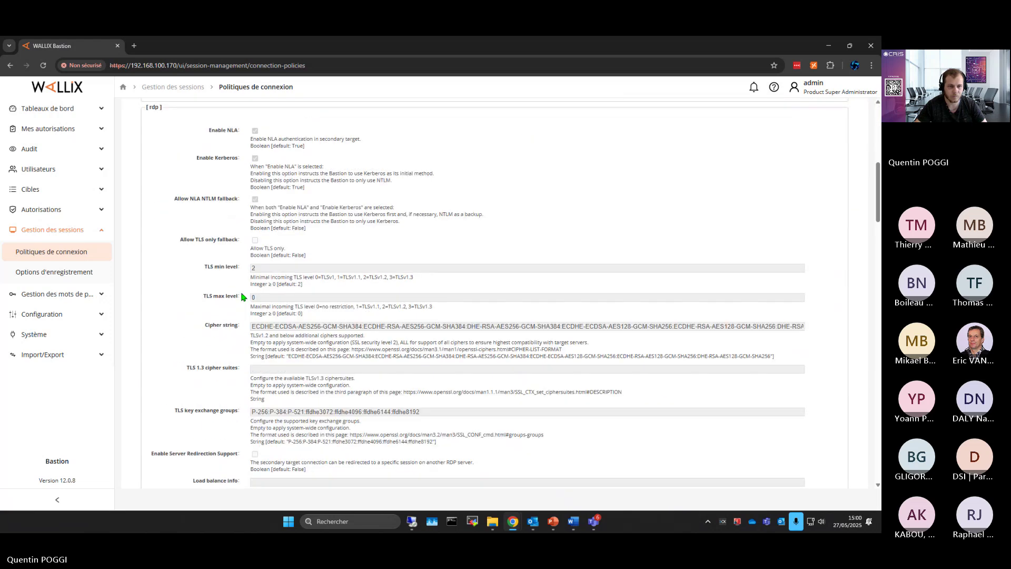
pyautogui.scroll(-15, 231, 373)
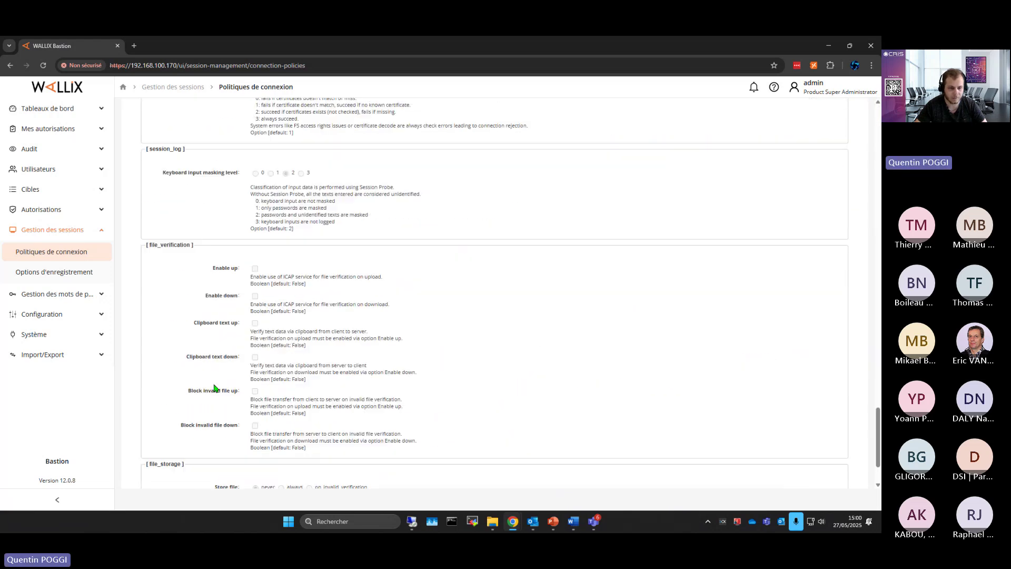
pyautogui.scroll(10, 208, 429)
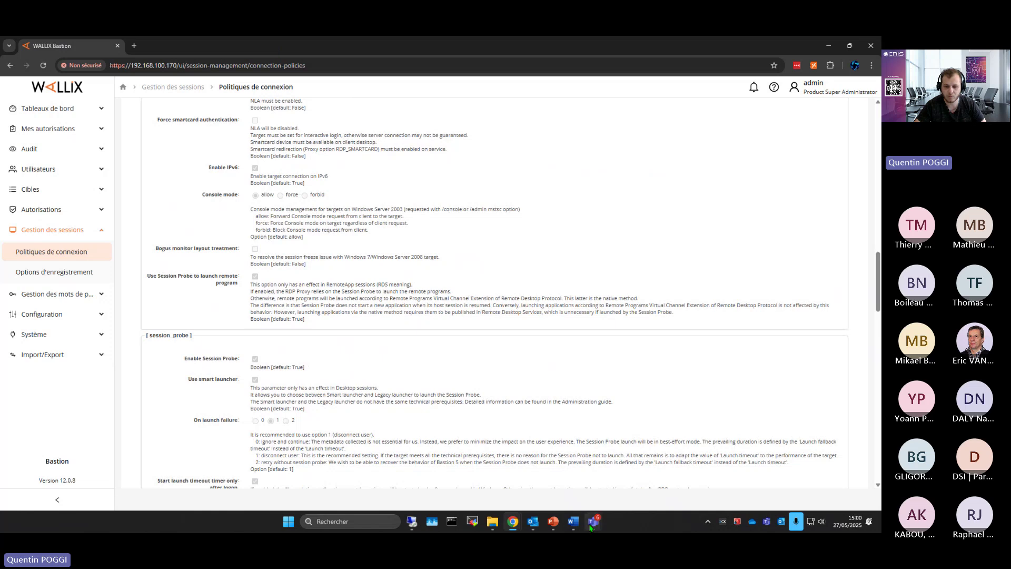
# Switch to the remote session, try the RDP target on AD with the second account, accepting the recording notice, and return to the selector
pyautogui.click(413, 521)
pyautogui.doubleClick(227, 97)
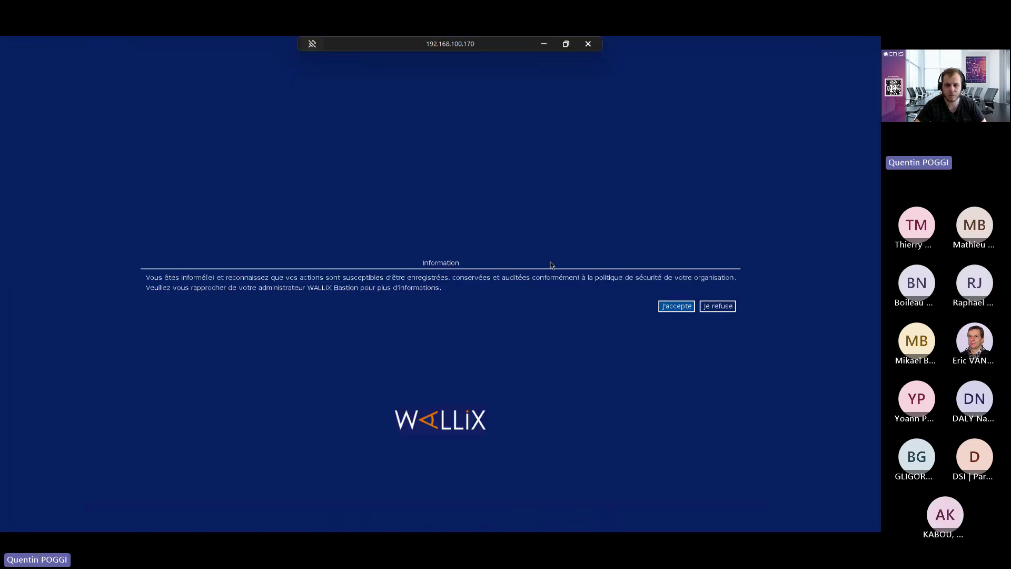
pyautogui.click(676, 306)
pyautogui.click(481, 333)
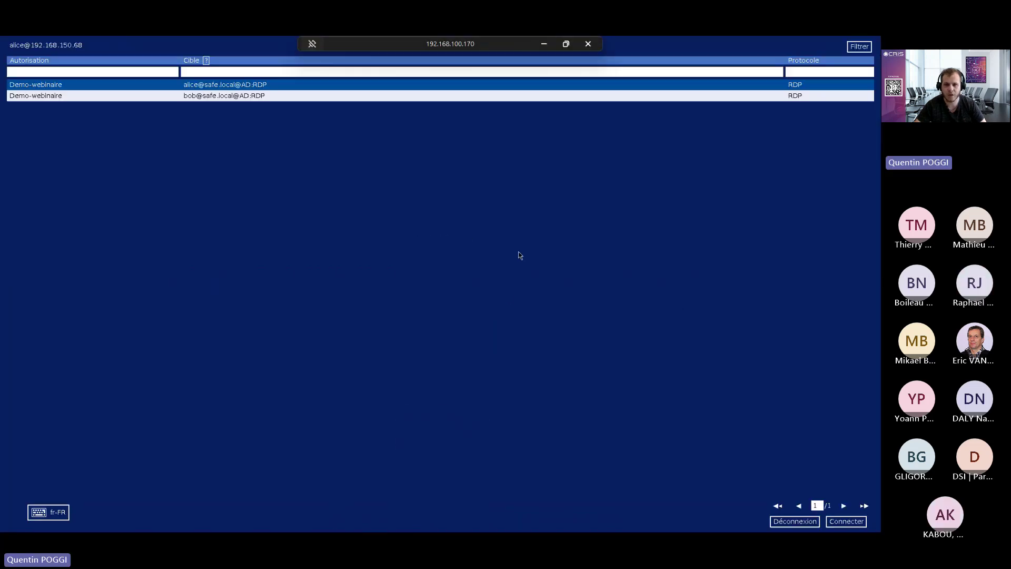
# Minimize the remote session, disable Enable Kerberos in the rdp section of the RDP-modify policy, and apply the change
pyautogui.click(544, 43)
pyautogui.scroll(-5, 207, 263)
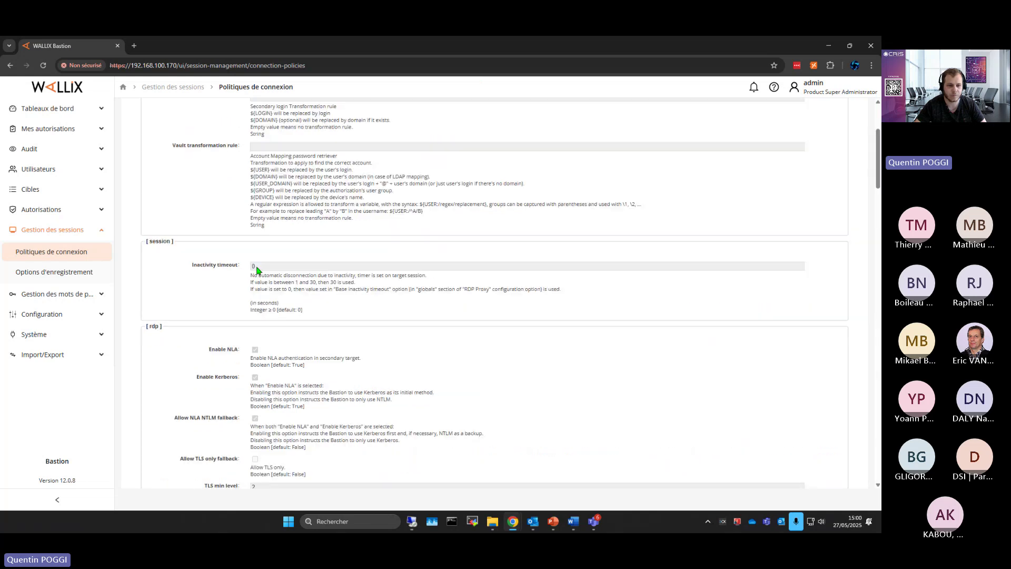
pyautogui.scroll(15, 208, 263)
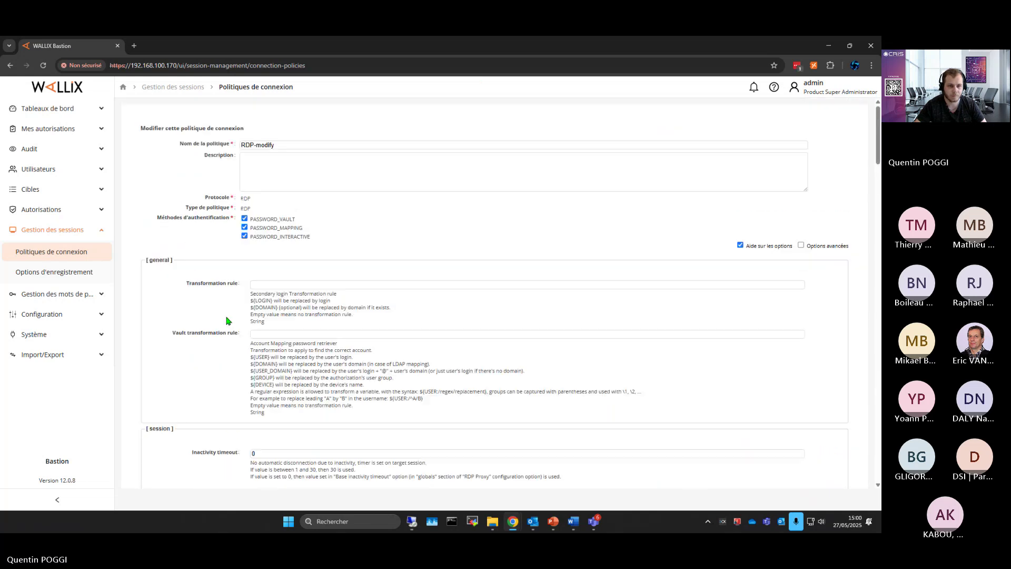
pyautogui.scroll(-6, 250, 300)
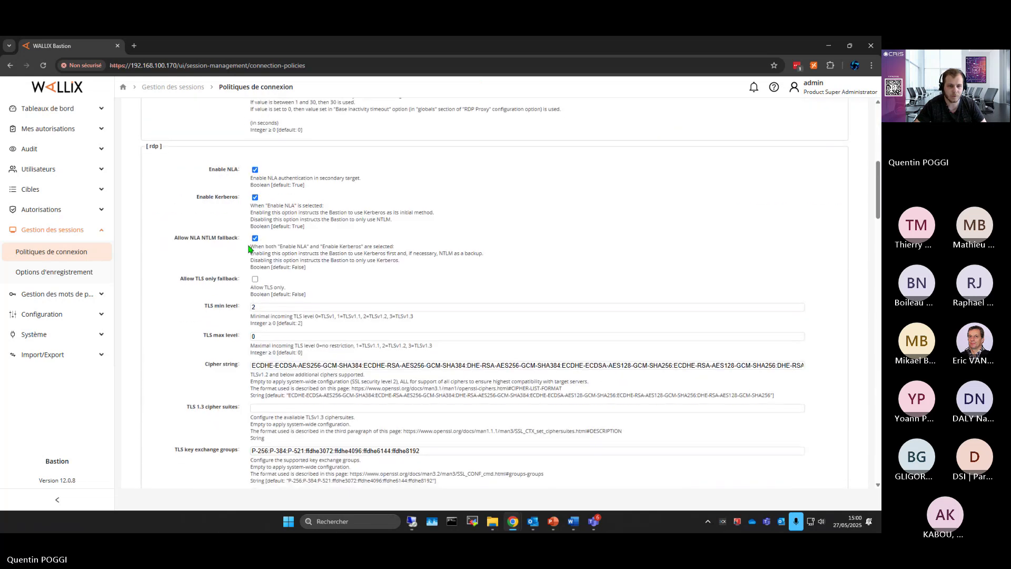
pyautogui.click(255, 198)
pyautogui.scroll(-10, 255, 242)
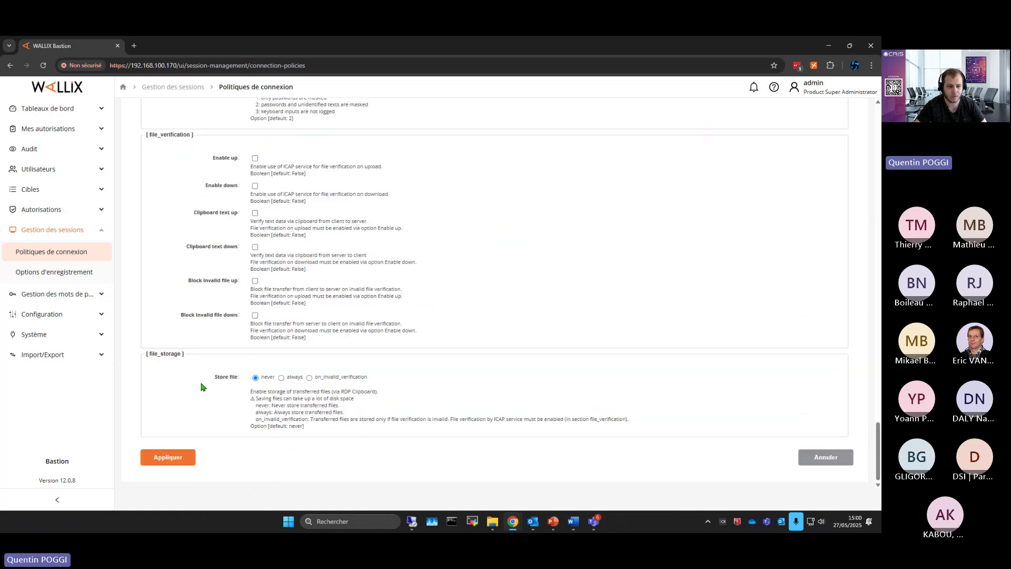
pyautogui.click(200, 456)
# Reconnect to the Bastion over RDP, log in with the user's login and password, and try the AD target, accepting the recording notice
pyautogui.click(412, 521)
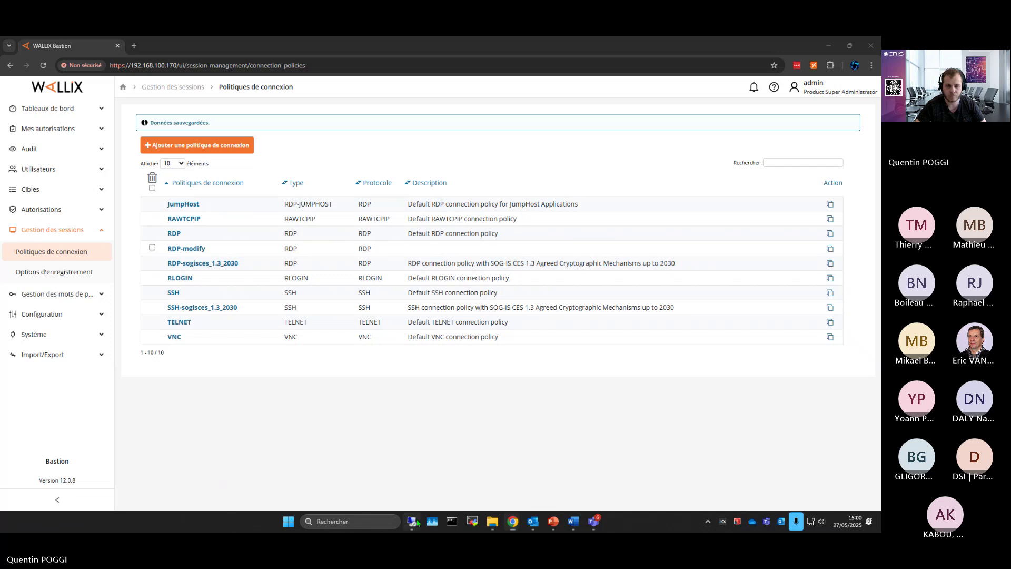
pyautogui.click(806, 519)
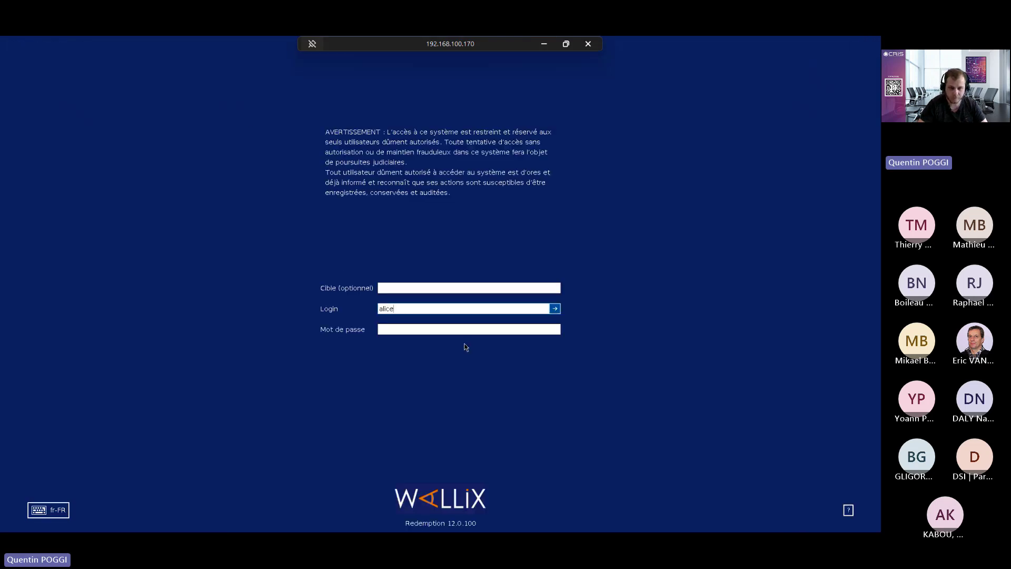
pyautogui.write('²')
pyautogui.press('Tab')
pyautogui.write('*')
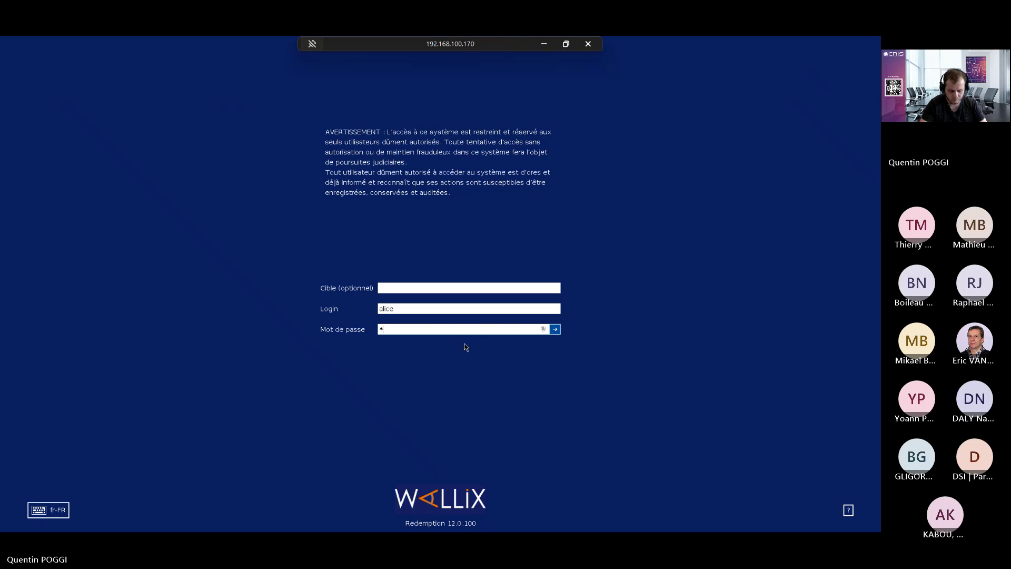
pyautogui.write('***********')
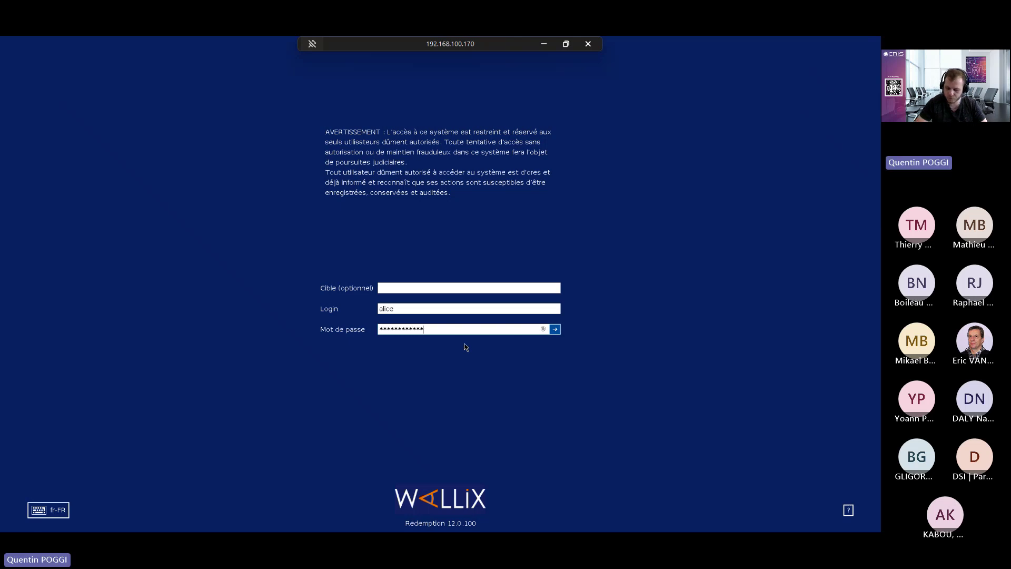
pyautogui.press('Return')
pyautogui.doubleClick(272, 91)
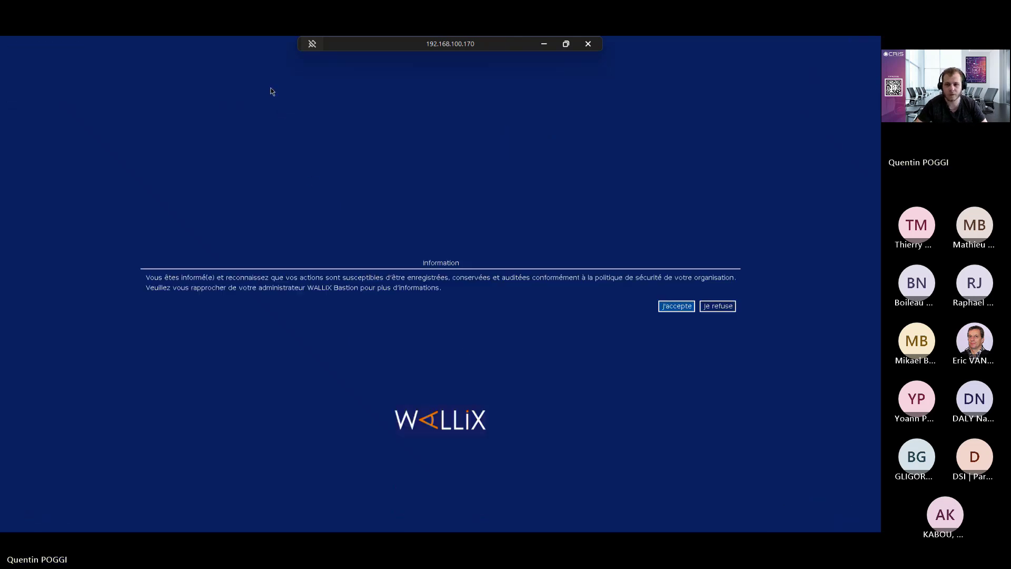
pyautogui.click(677, 305)
pyautogui.click(462, 334)
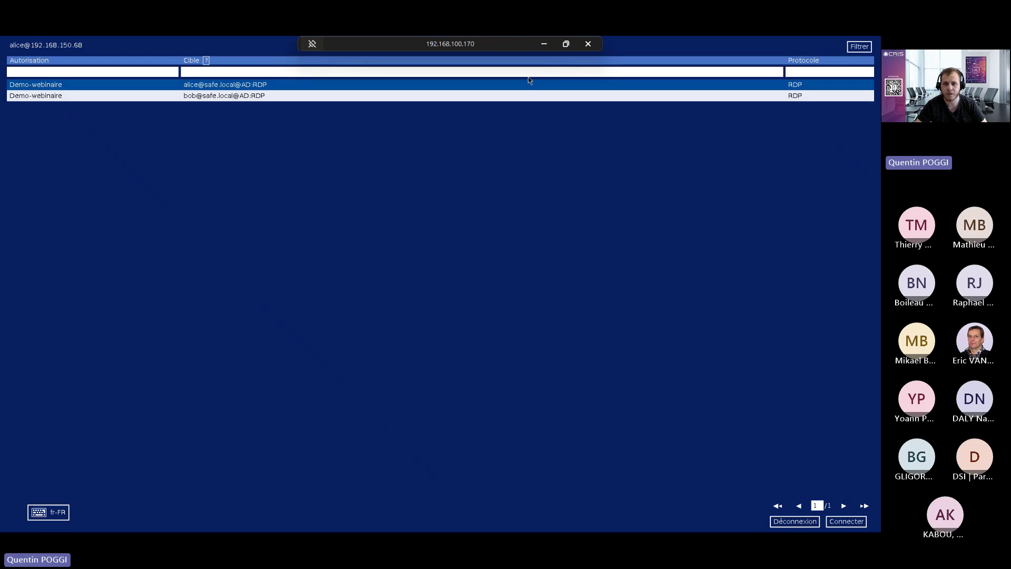
# Leave the full-screen remote session, open the RDP-modify policy in the Bastion web interface, and return to the connection policy list
pyautogui.click(588, 44)
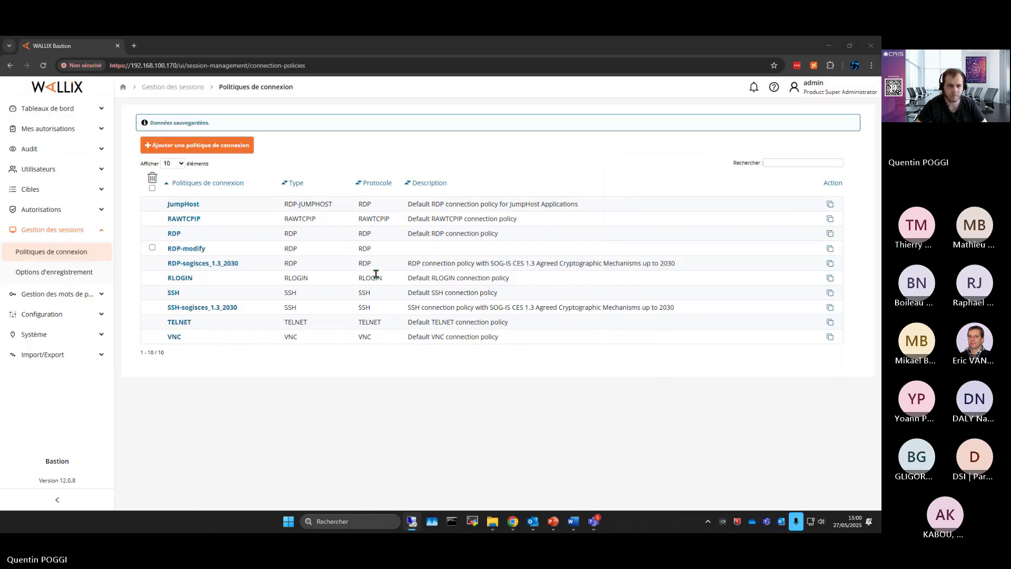
pyautogui.click(181, 249)
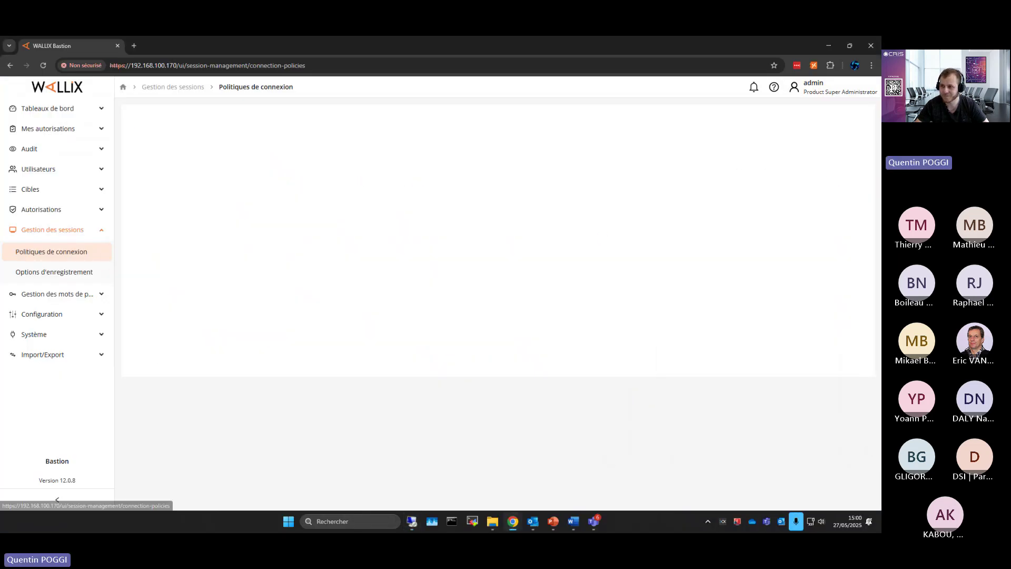
pyautogui.moveTo(1, 241); pyautogui.dragTo(557, 223)
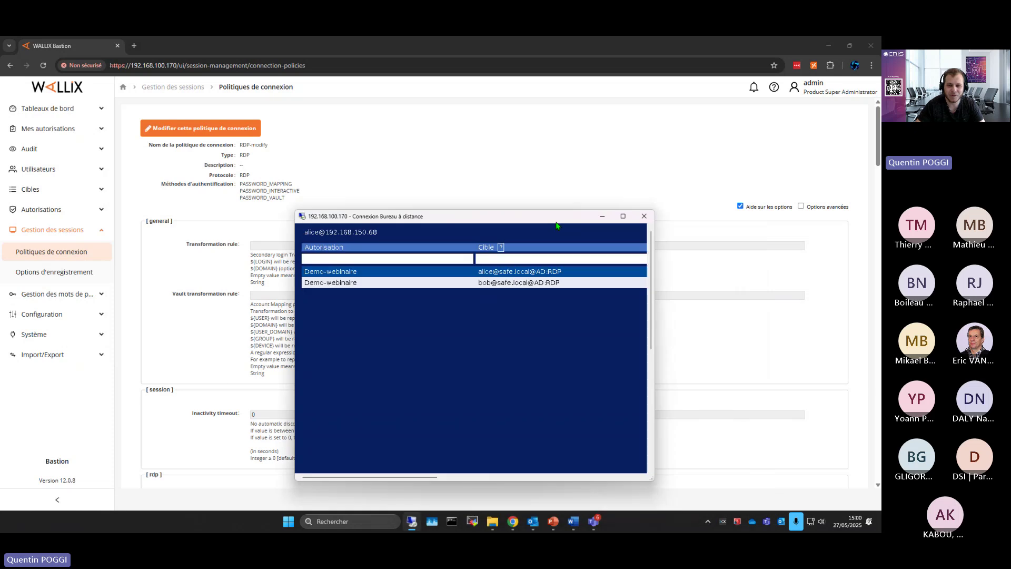
pyautogui.click(310, 190)
pyautogui.click(23, 255)
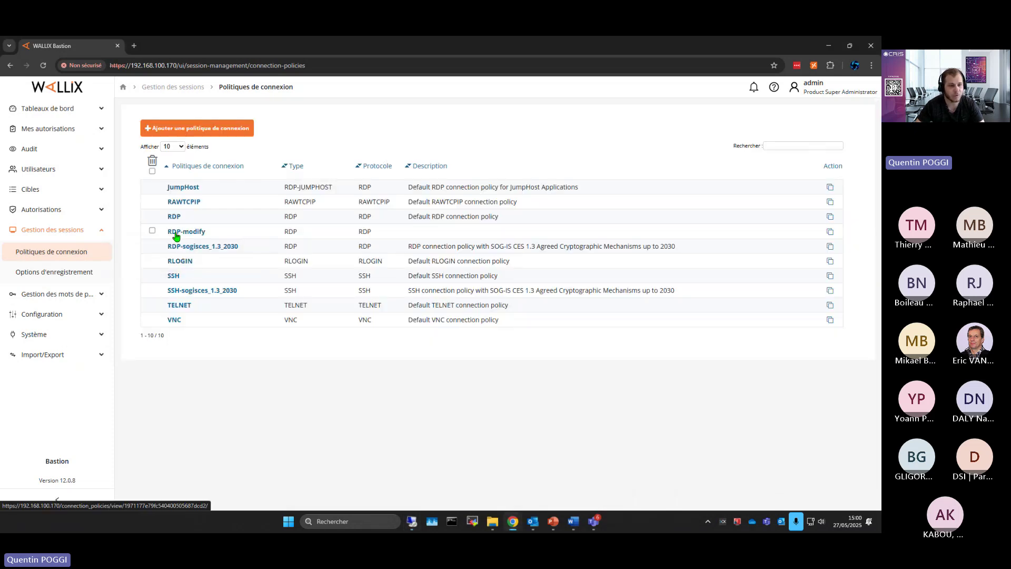
# Set the connection policy of the AD device's RDP service to RDP-modify and save the service
pyautogui.click(69, 190)
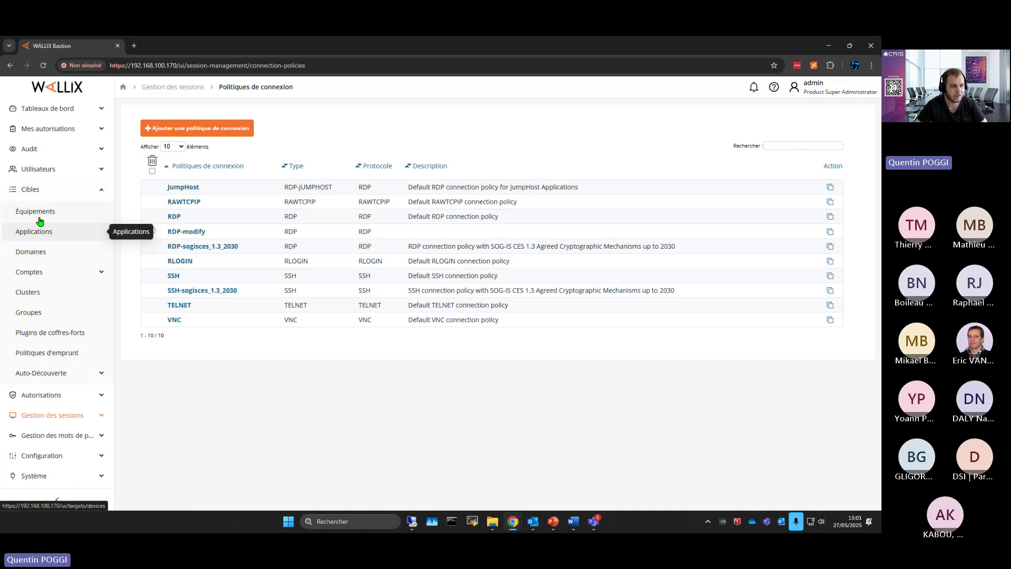
pyautogui.click(39, 218)
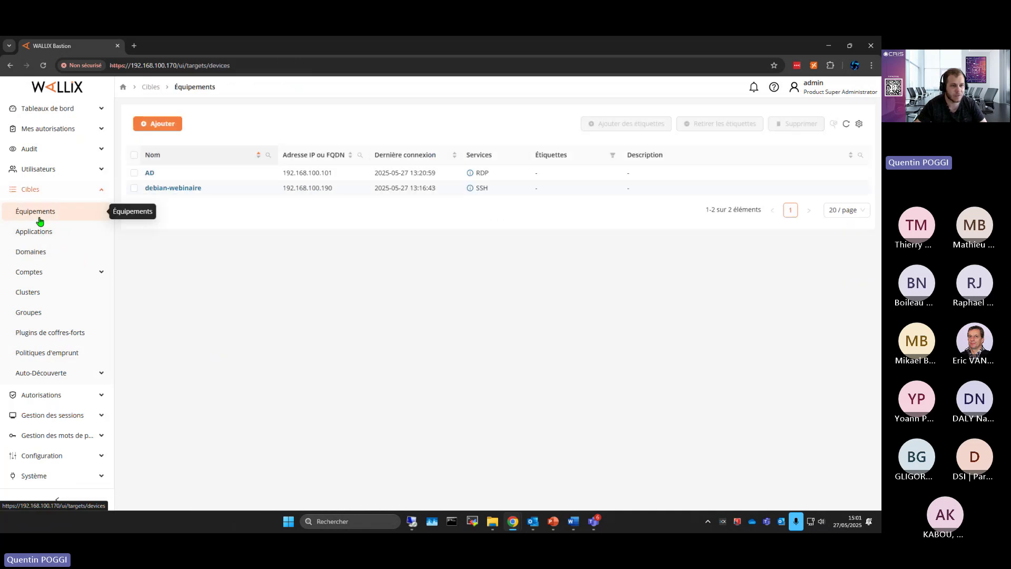
pyautogui.click(151, 173)
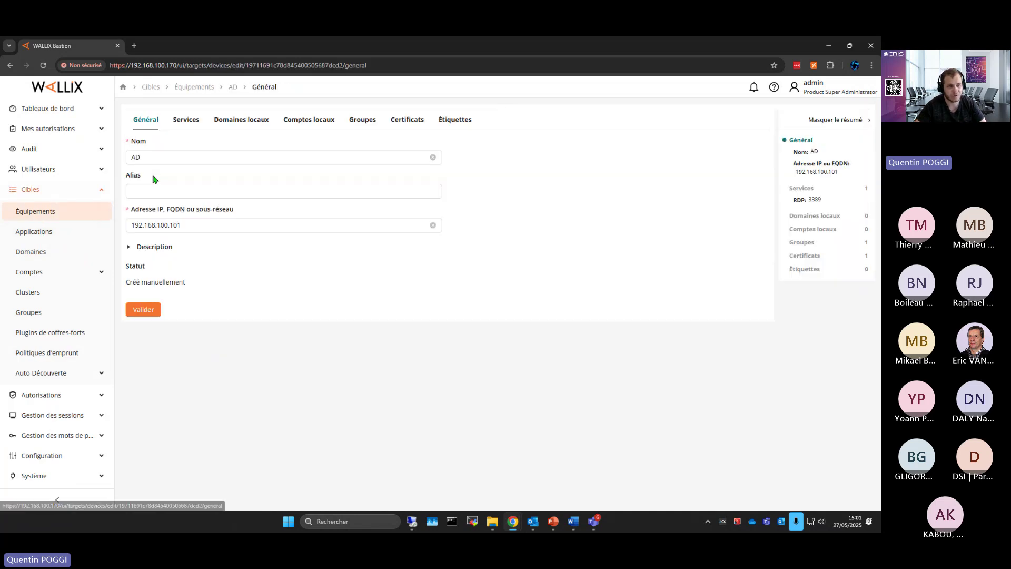
pyautogui.click(181, 132)
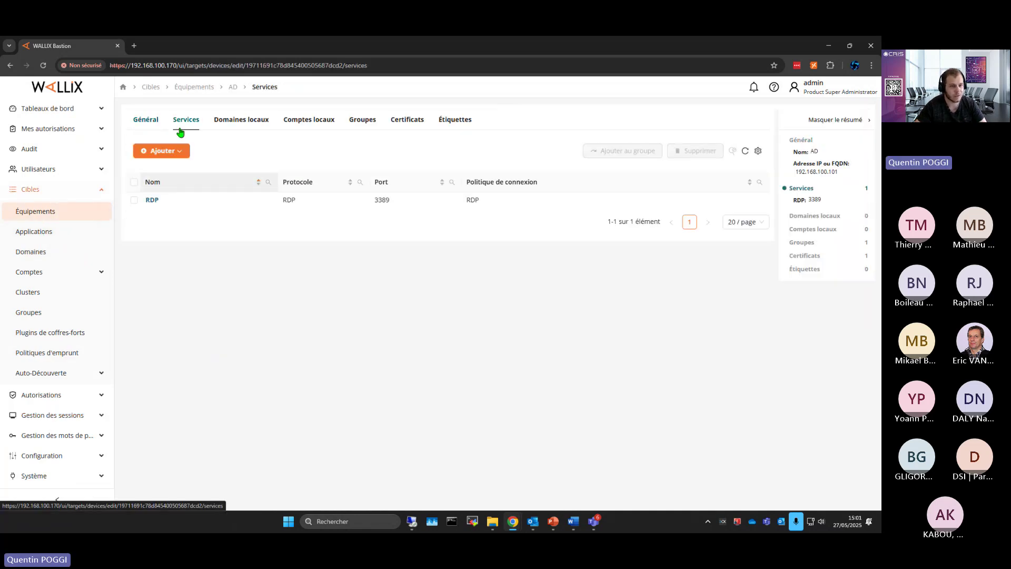
pyautogui.click(152, 200)
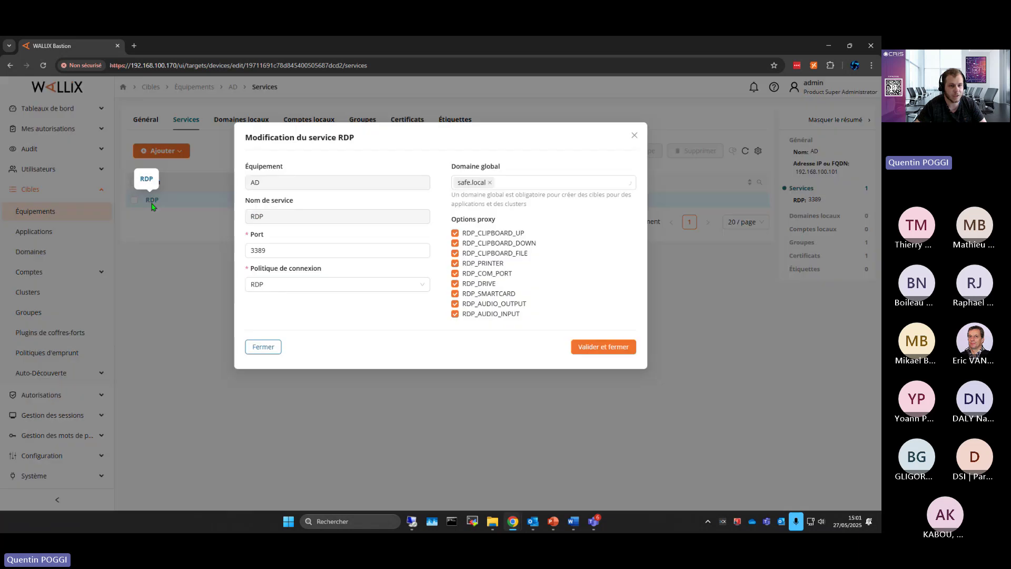
pyautogui.click(308, 290)
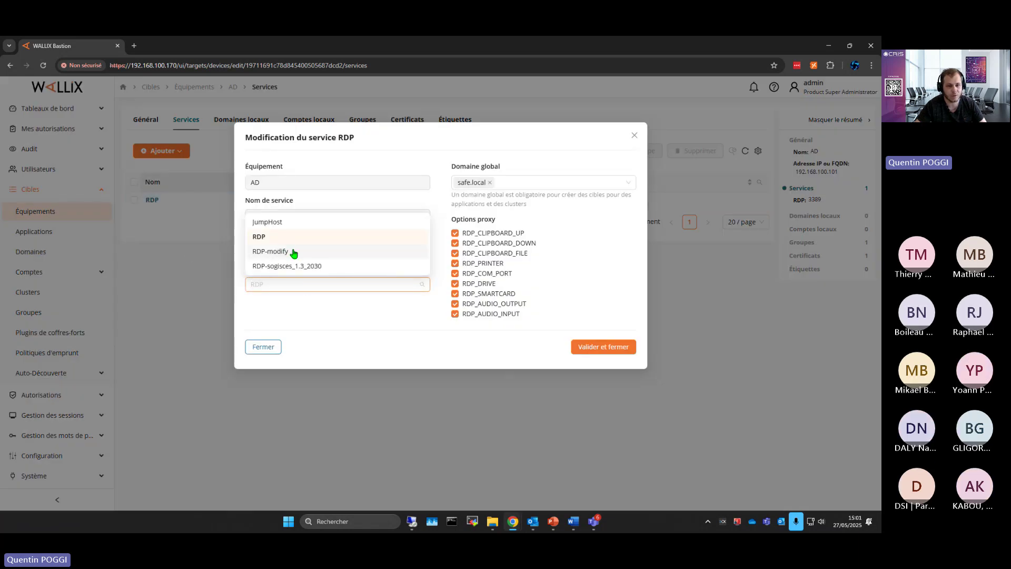
pyautogui.click(292, 251)
pyautogui.click(592, 346)
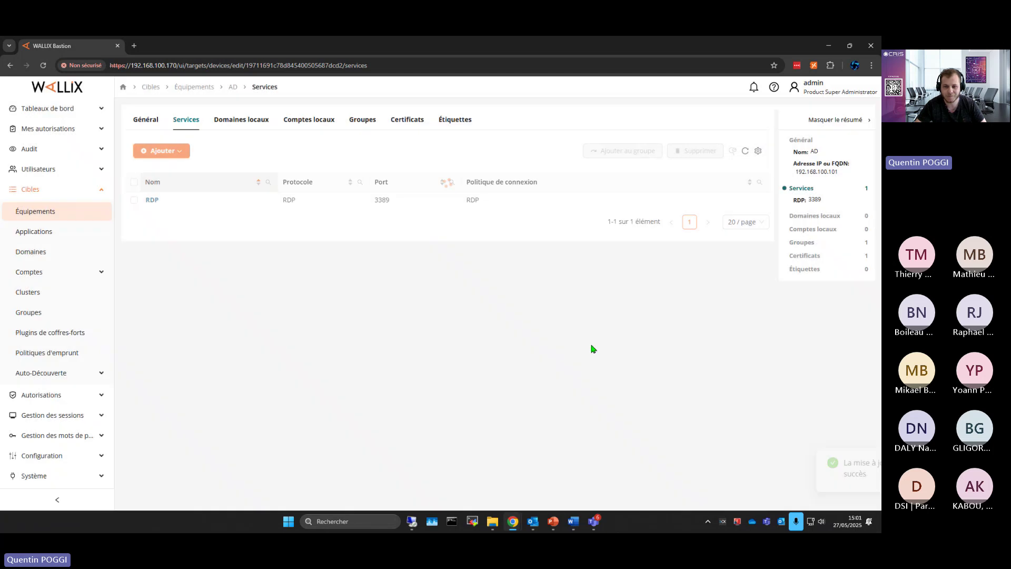
# Reconnect to the Bastion at 192.168.100.170 over RDP and log in with the user's login and account password
pyautogui.click(415, 519)
pyautogui.doubleClick(526, 226)
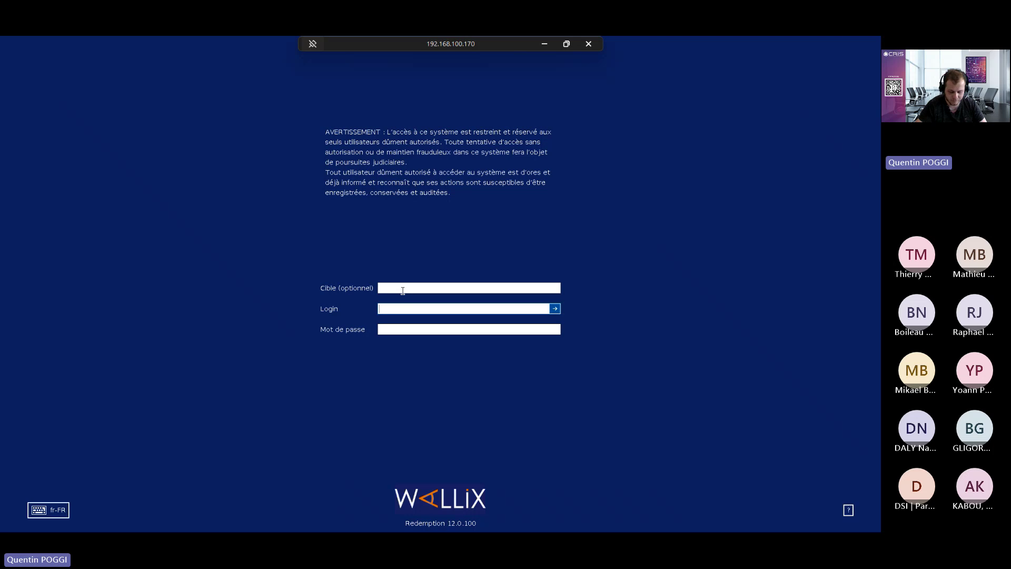
pyautogui.write('alice')
pyautogui.press('Tab')
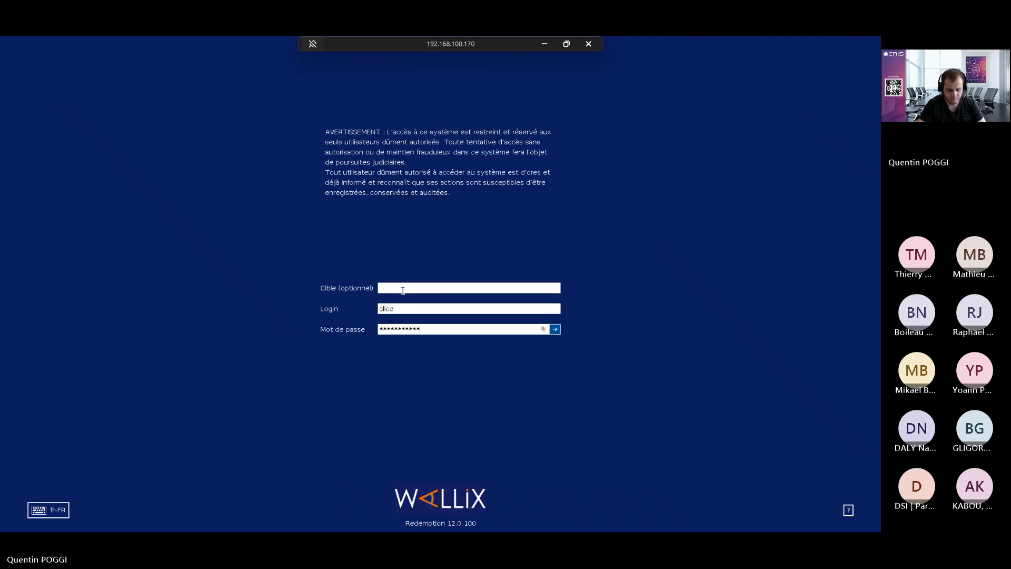
pyautogui.press('Return')
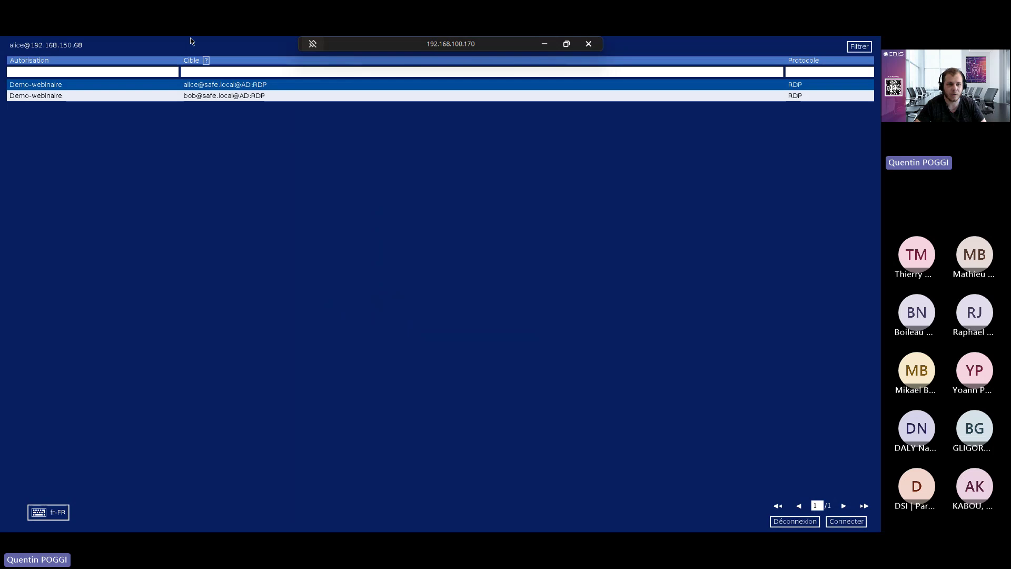
# Open the RDP session on AD with the user's own account, dismiss the remote logon notice, and close the remote connection
pyautogui.doubleClick(223, 99)
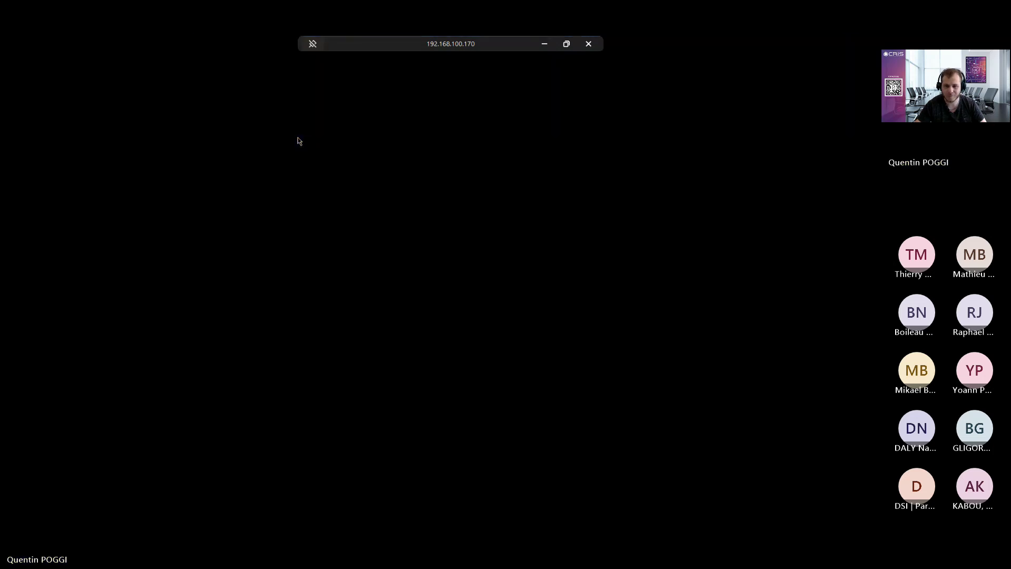
pyautogui.press('Return')
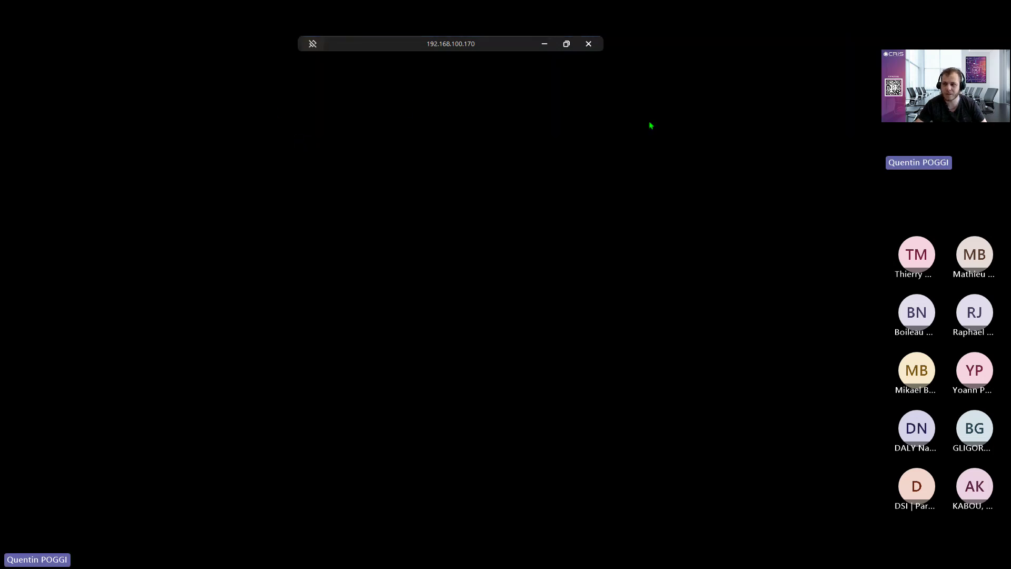
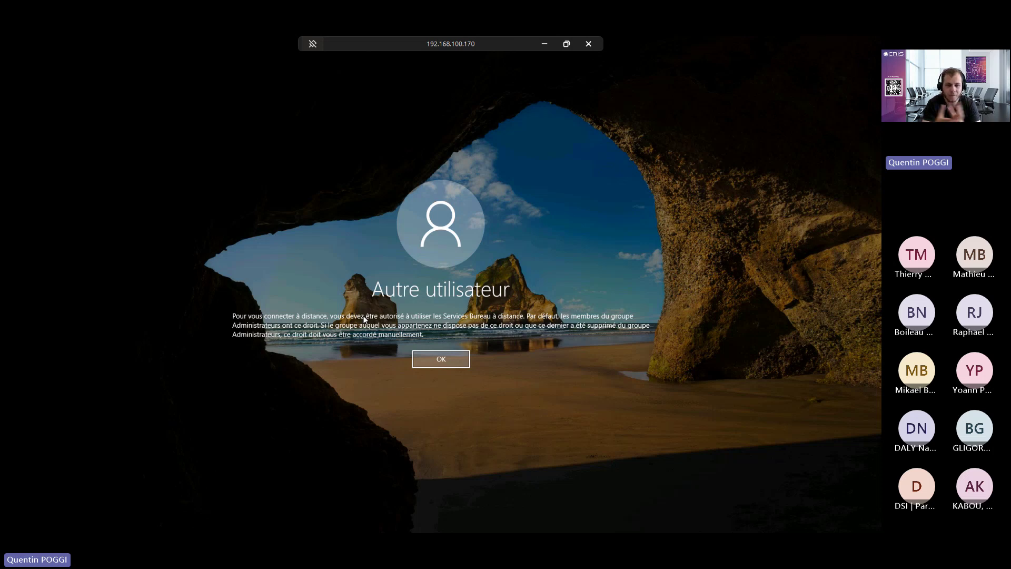
pyautogui.click(442, 357)
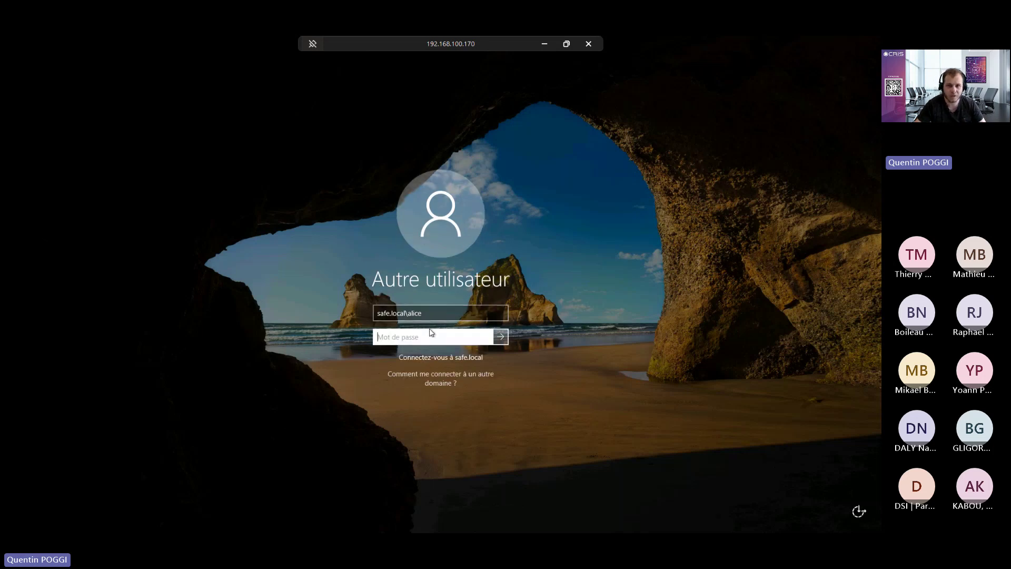
pyautogui.click(587, 44)
pyautogui.click(463, 299)
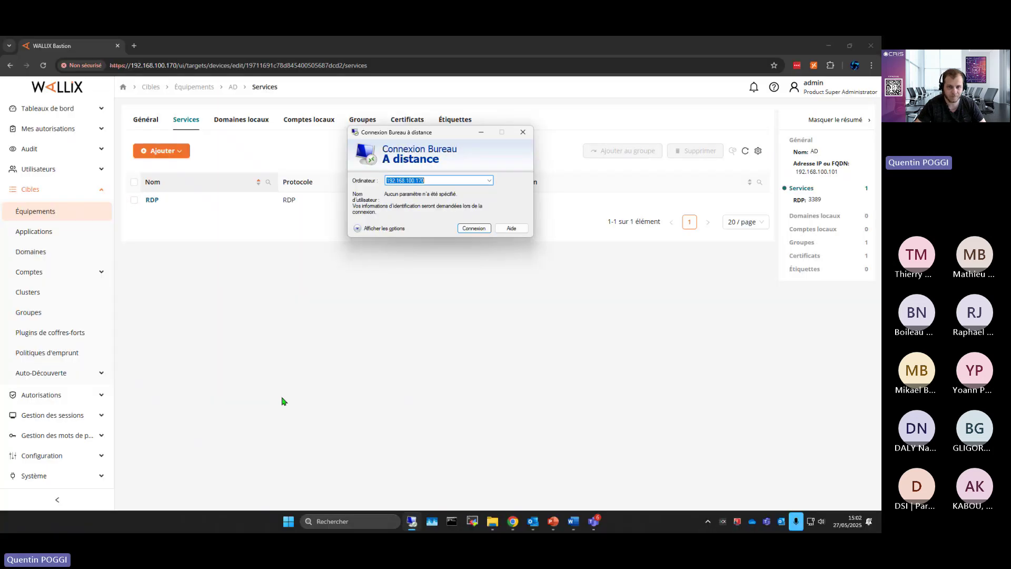
pyautogui.click(480, 132)
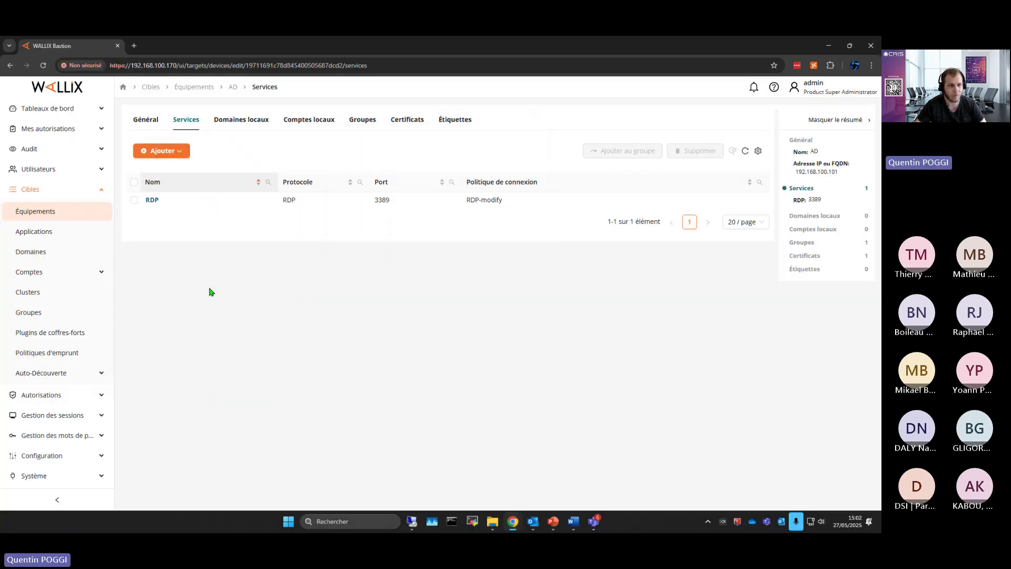
# Open the session history in the Bastion web interface and play back the recorded SSH session on debian-webinaire
pyautogui.click(69, 153)
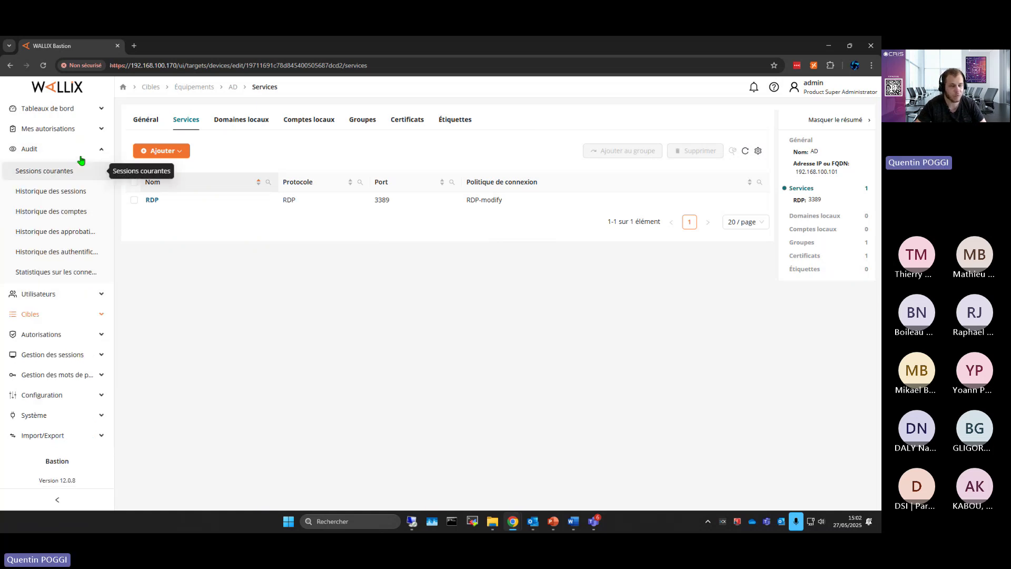
pyautogui.click(50, 193)
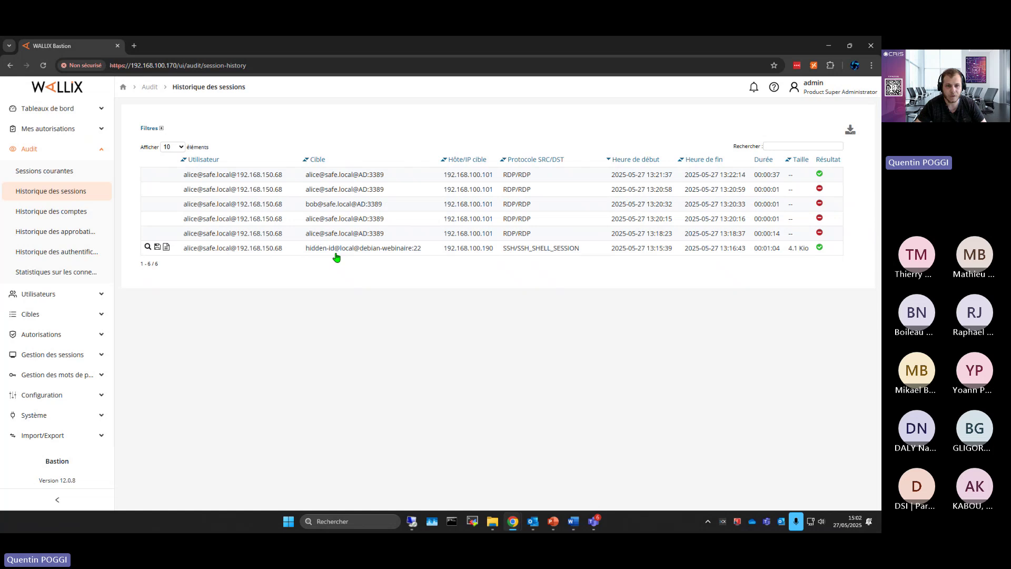
pyautogui.moveTo(306, 249); pyautogui.dragTo(421, 253)
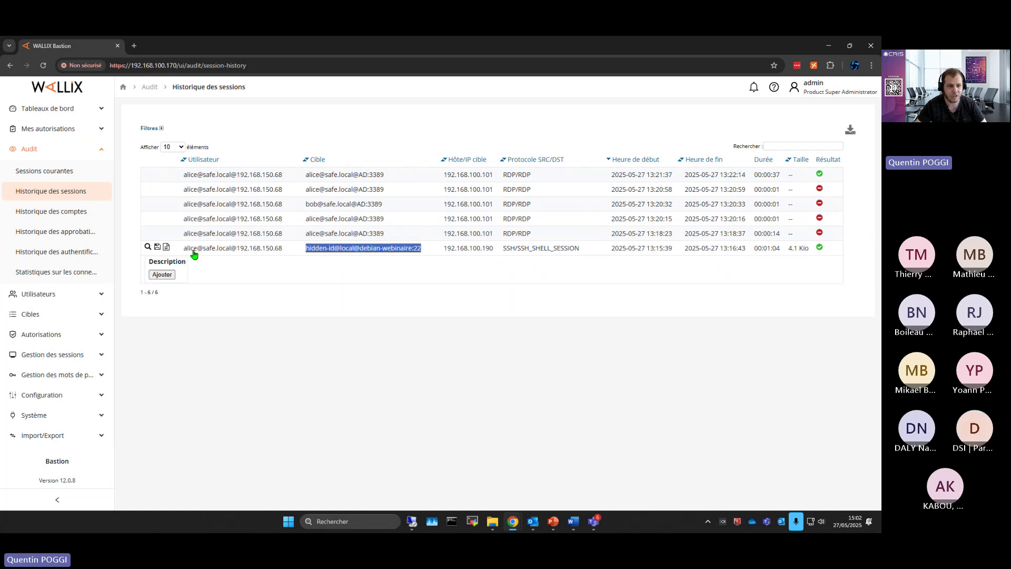
pyautogui.click(148, 246)
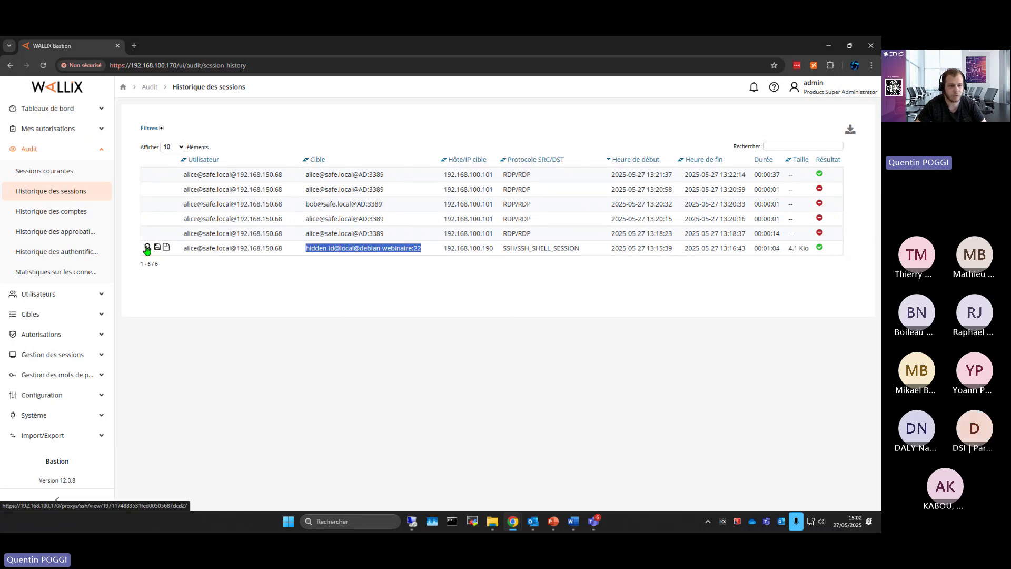
pyautogui.click(248, 335)
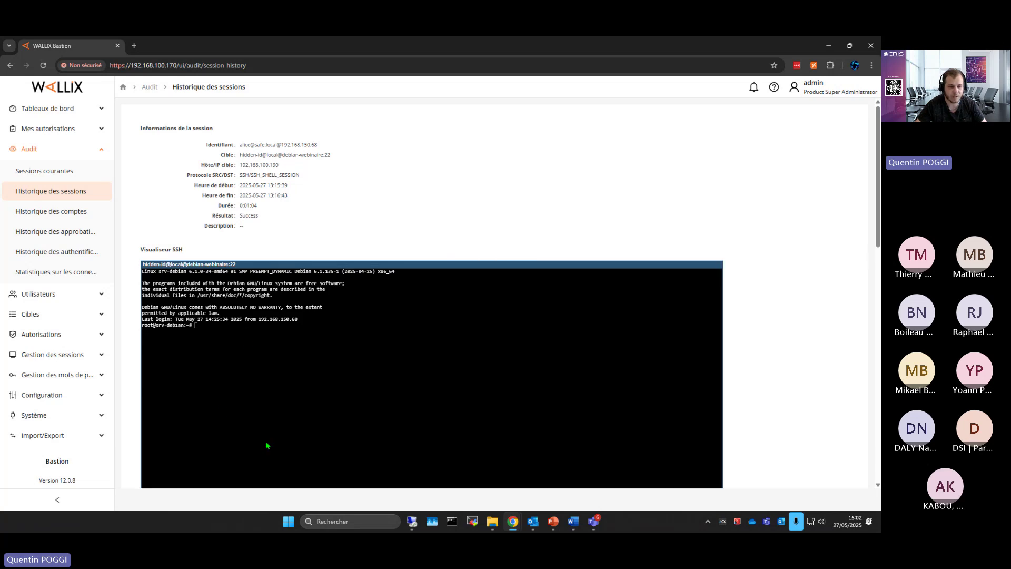
# Examine the recorded SSH session's replay, command transcription and session metadata
pyautogui.scroll(-7, 819, 263)
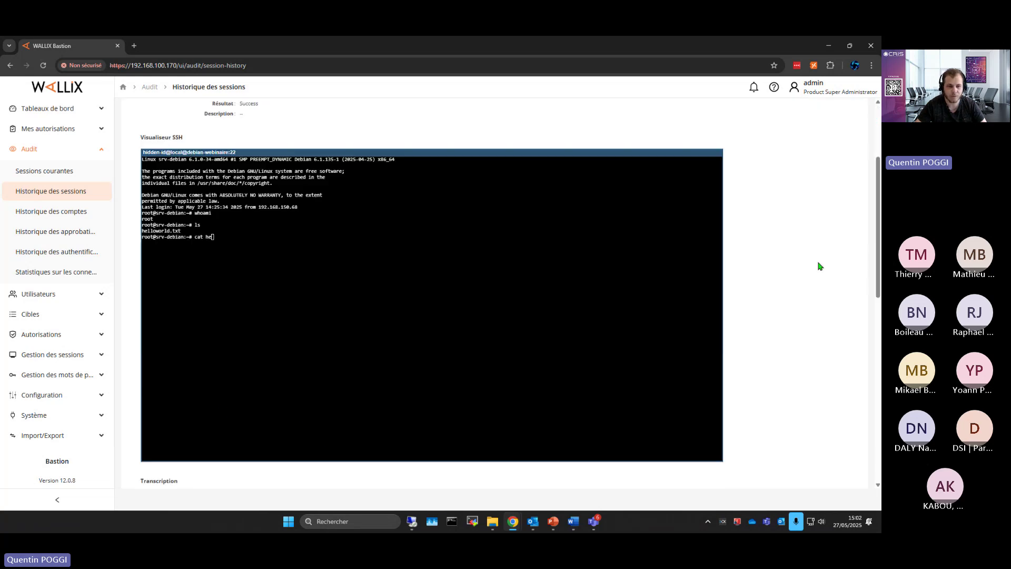
pyautogui.scroll(-3, 284, 358)
pyautogui.scroll(-5, 310, 384)
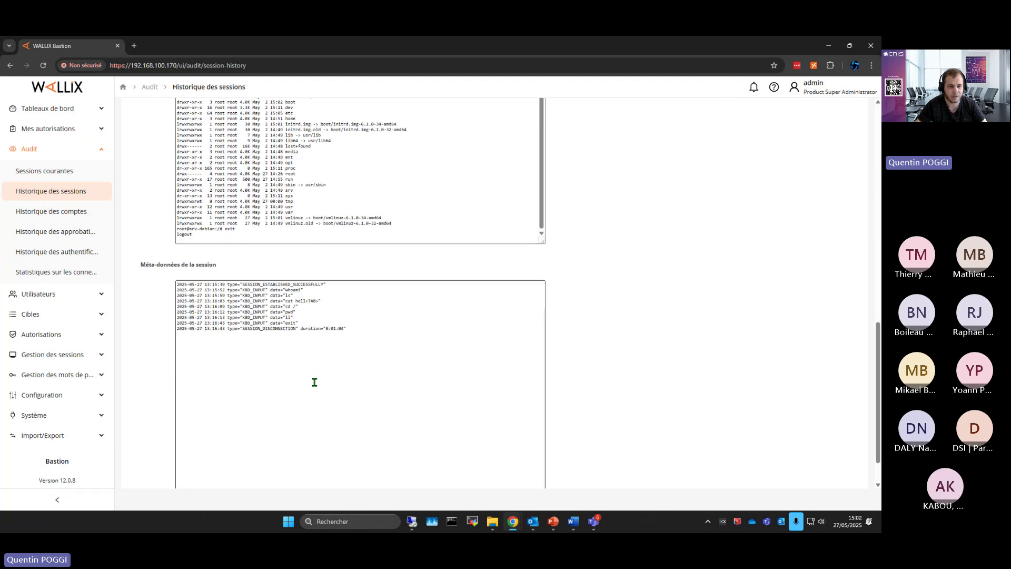
pyautogui.scroll(4, 341, 214)
pyautogui.scroll(1, 392, 300)
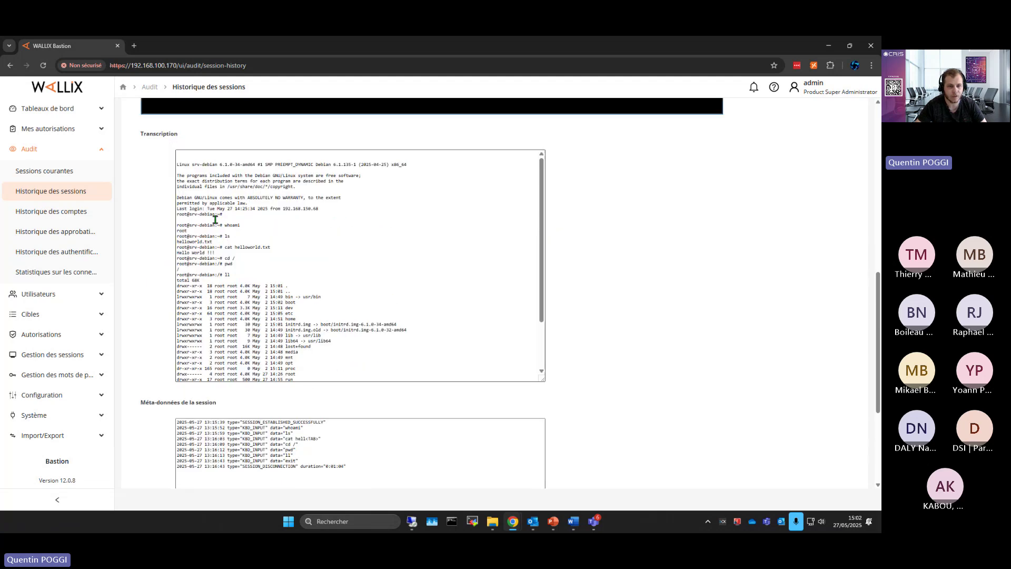
pyautogui.moveTo(213, 219); pyautogui.dragTo(147, 337)
pyautogui.click(255, 388)
pyautogui.scroll(-3, 255, 388)
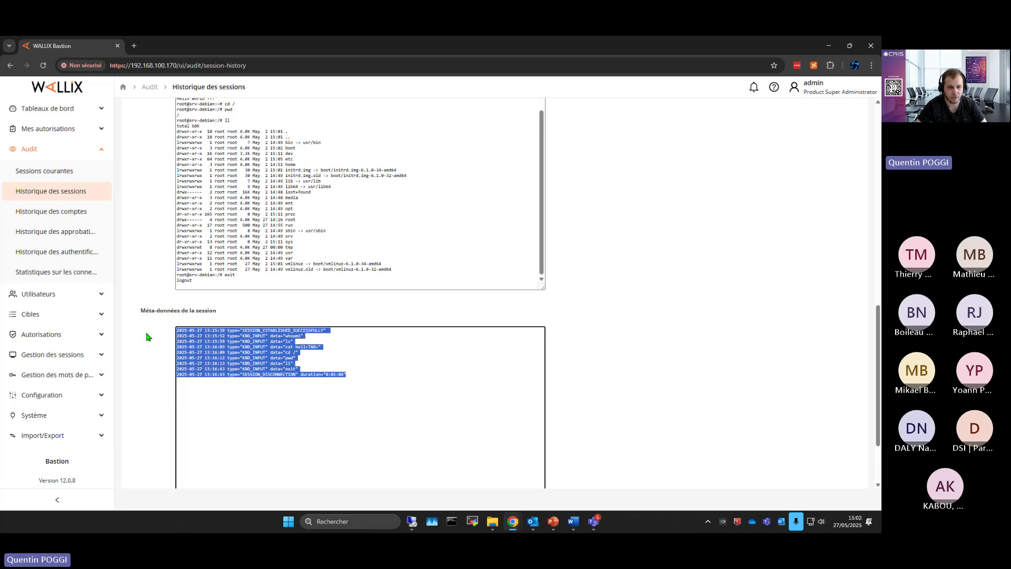
# Review the keyboard input and disconnection entries in the SSH session's metadata, and return to the session information
pyautogui.click(264, 390)
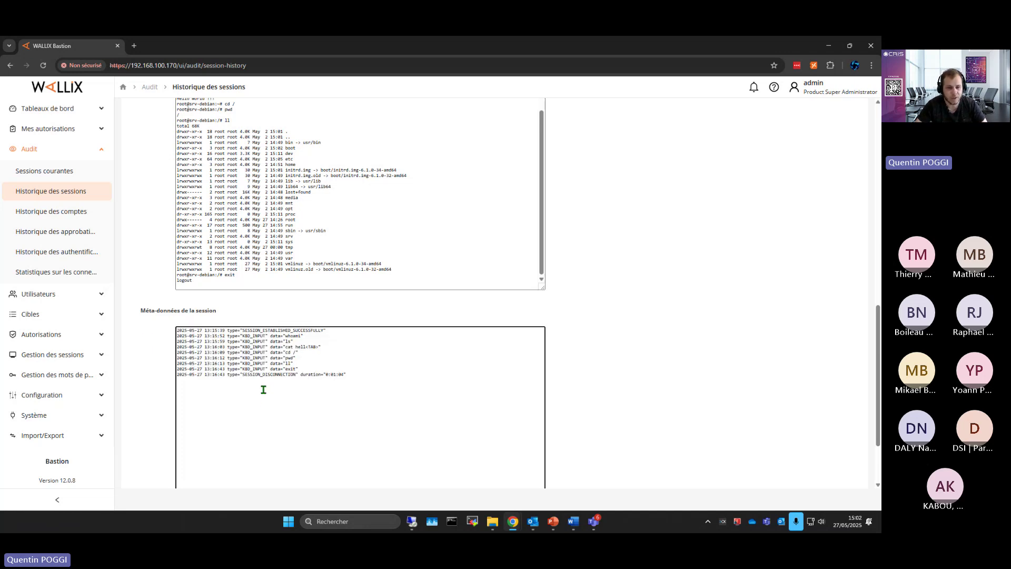
pyautogui.moveTo(241, 335); pyautogui.dragTo(310, 368)
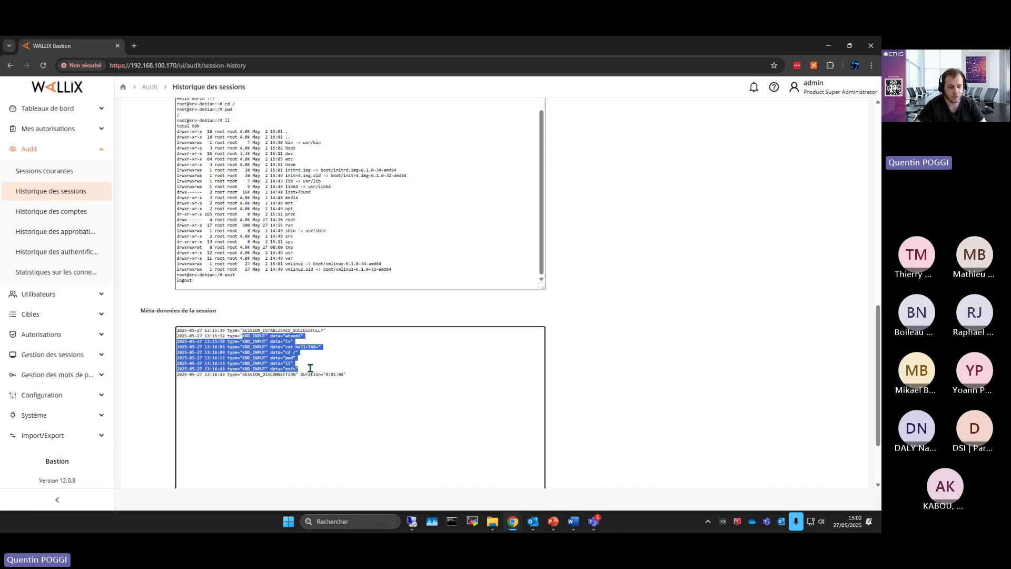
pyautogui.moveTo(212, 374); pyautogui.dragTo(344, 377)
pyautogui.click(317, 410)
pyautogui.scroll(-2, 532, 367)
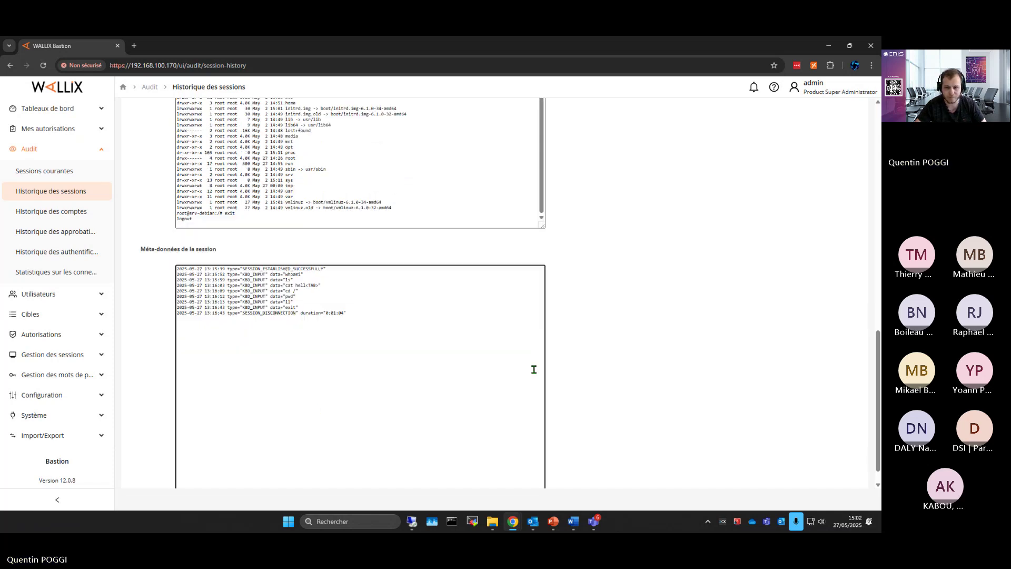
pyautogui.scroll(13, 154, 454)
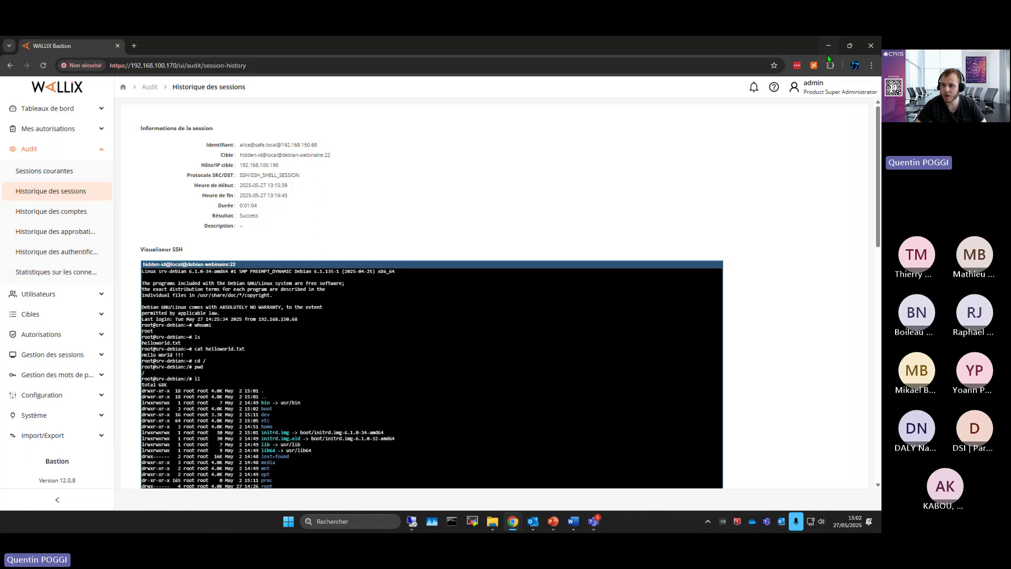
pyautogui.click(552, 522)
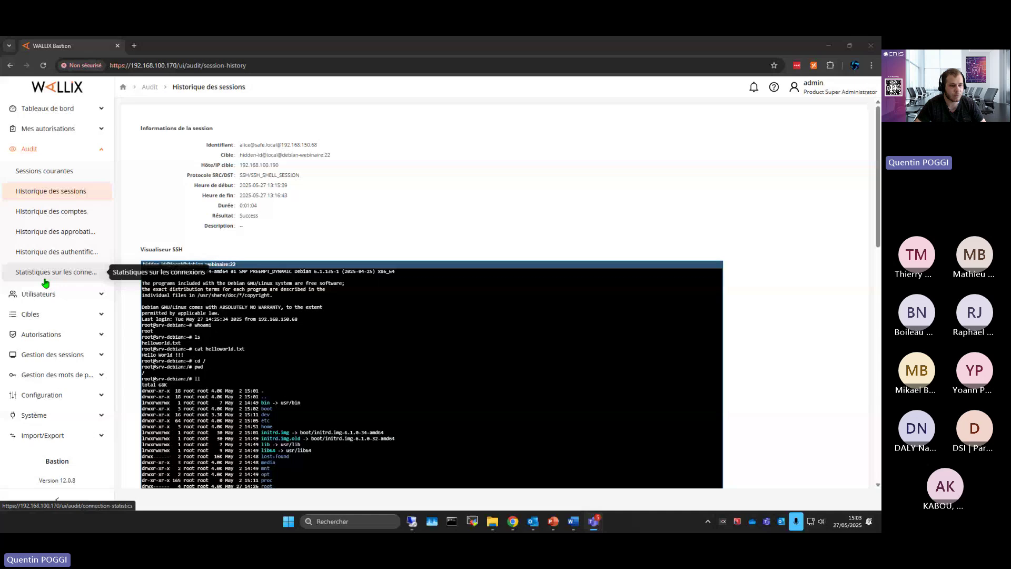
# Open the Demo-webinaire authorization to review its user group, target group and authorization mode
pyautogui.click(56, 314)
pyautogui.click(68, 399)
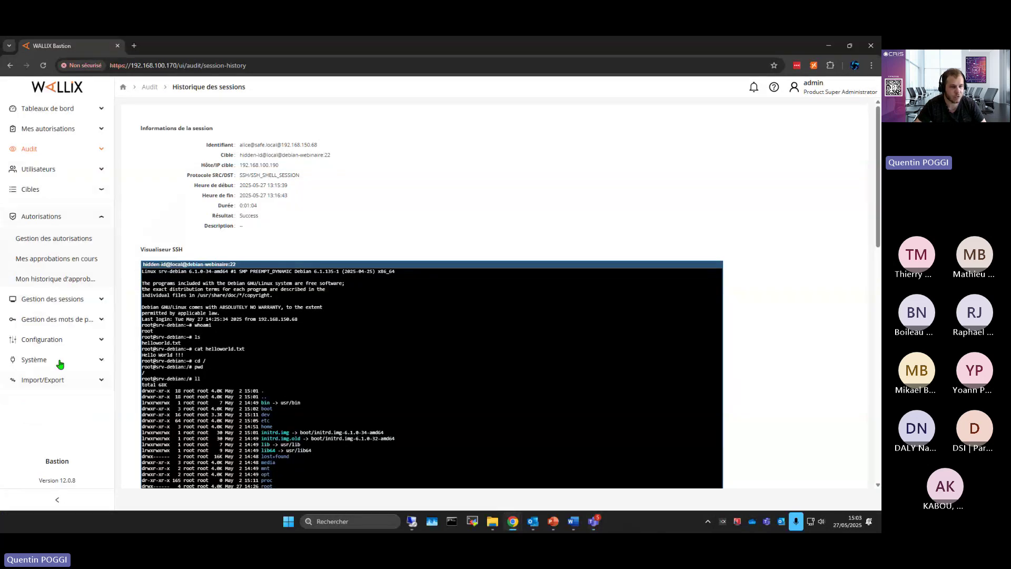
pyautogui.click(63, 239)
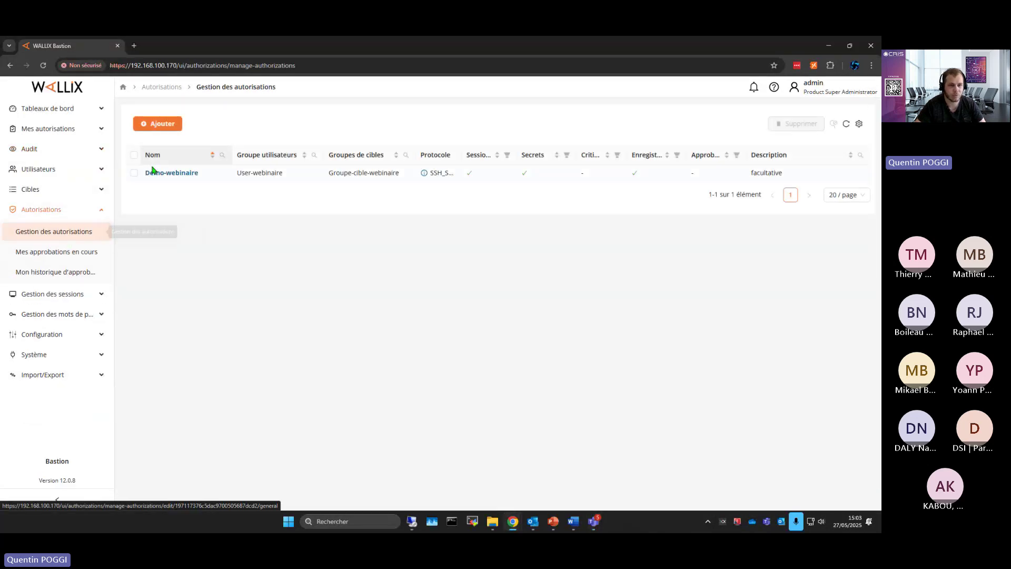
pyautogui.click(152, 169)
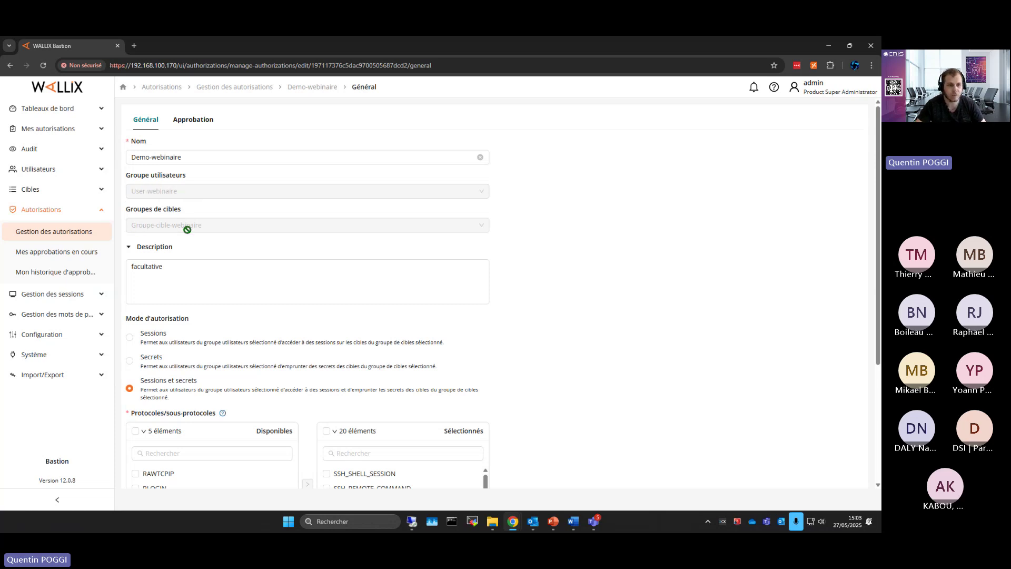
# Open the session management targets of Groupe-cible-webinaire and check the accounts, domain and AD device associated with it
pyautogui.click(45, 191)
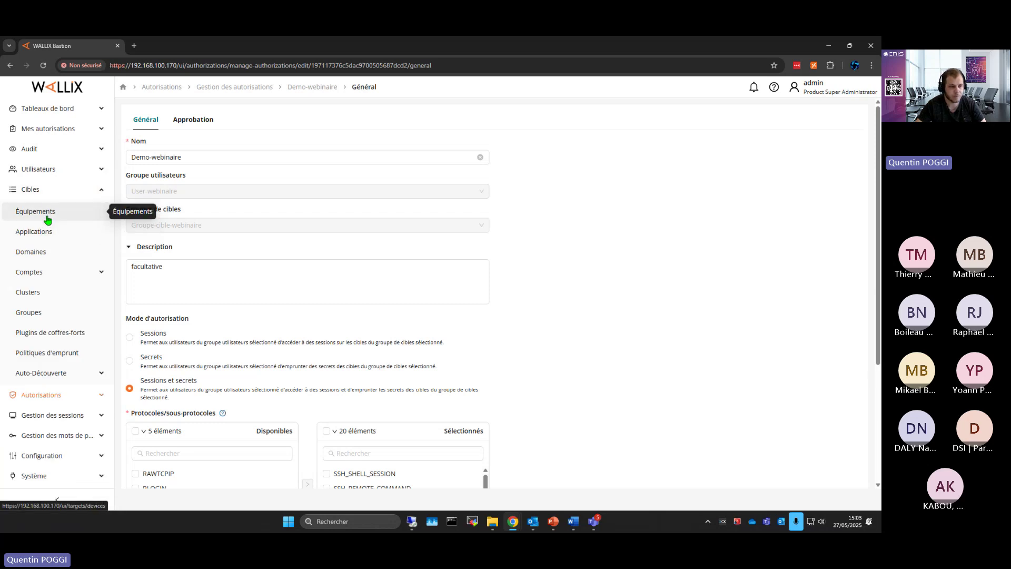
pyautogui.click(45, 291)
pyautogui.click(45, 311)
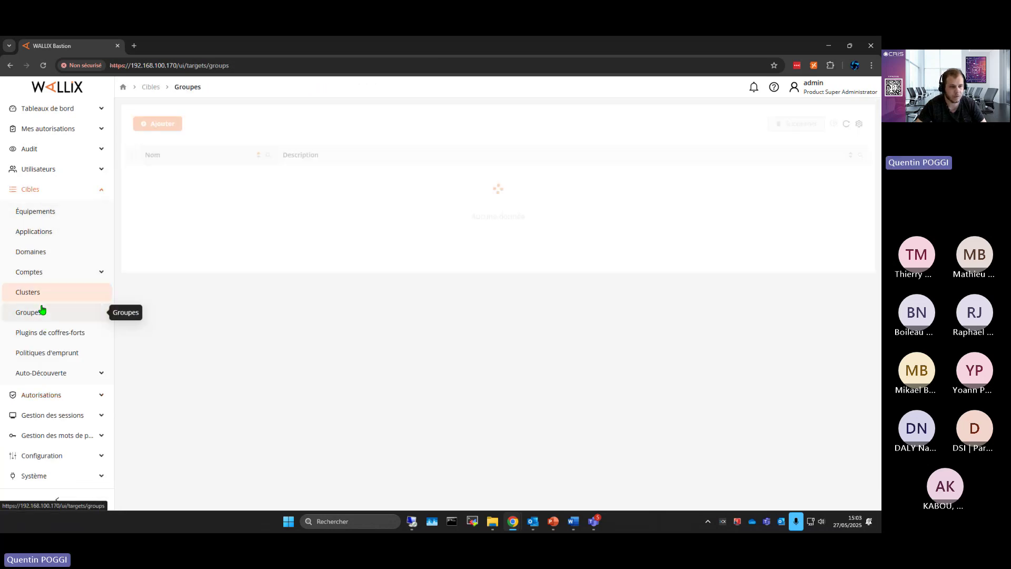
pyautogui.click(178, 173)
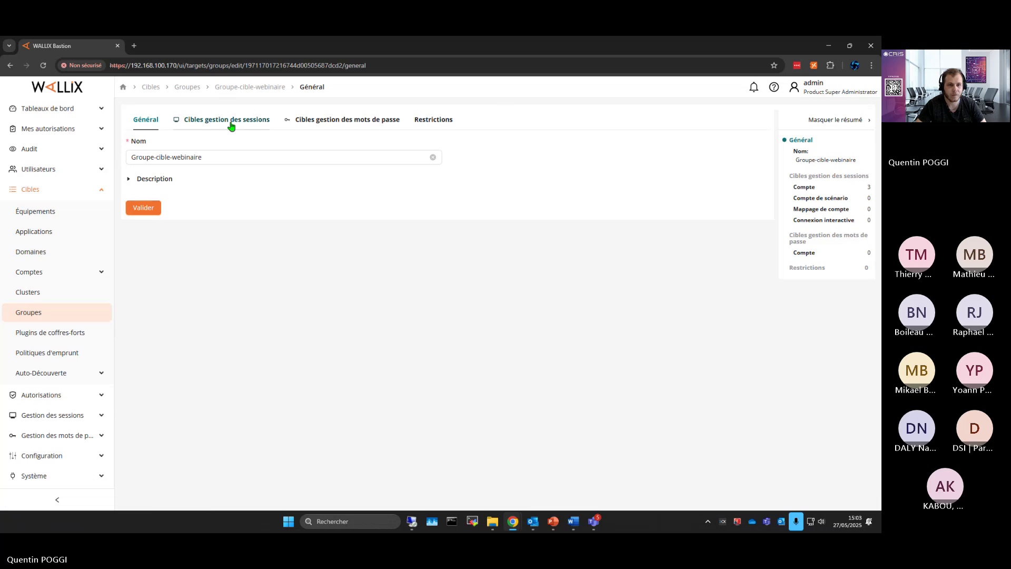
pyautogui.moveTo(228, 122)
pyautogui.click(214, 151)
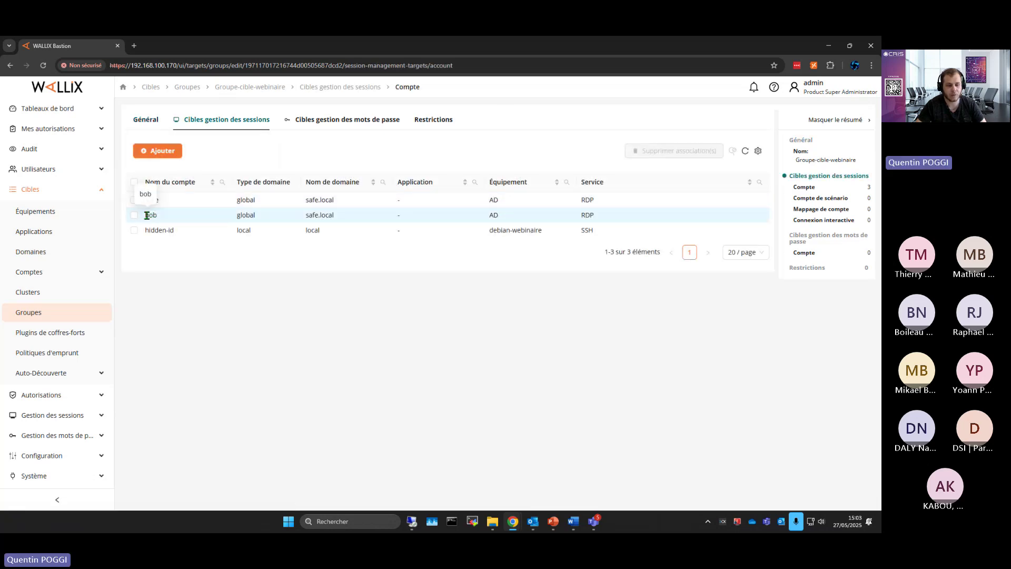
pyautogui.moveTo(147, 199); pyautogui.dragTo(168, 204)
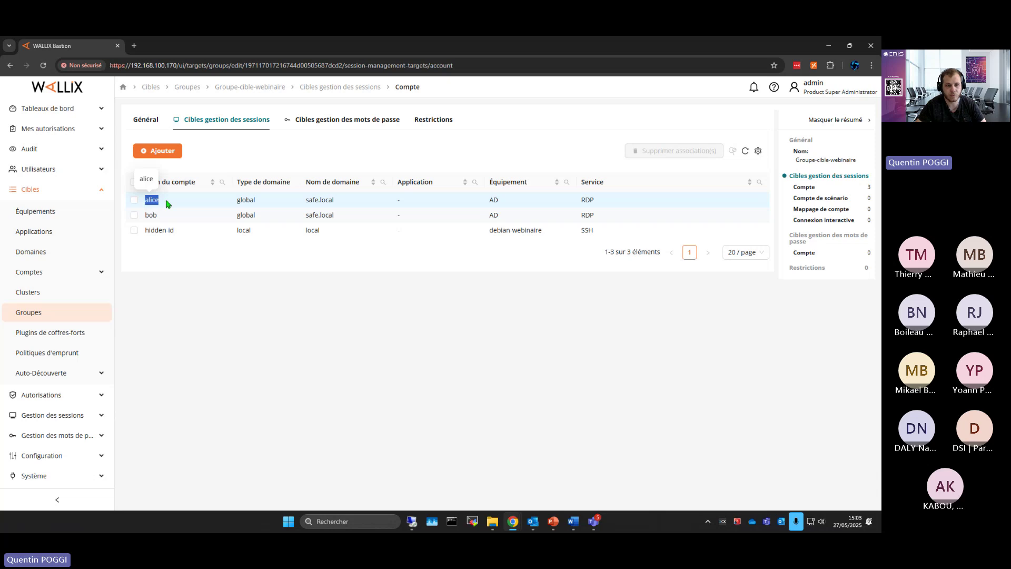
pyautogui.moveTo(298, 201); pyautogui.dragTo(347, 204)
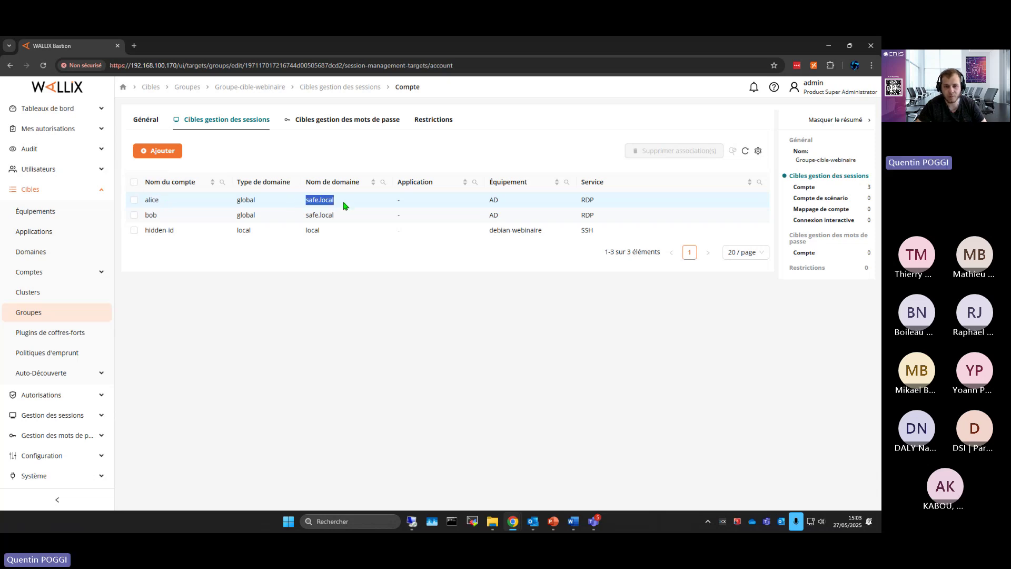
pyautogui.moveTo(482, 201); pyautogui.dragTo(506, 202)
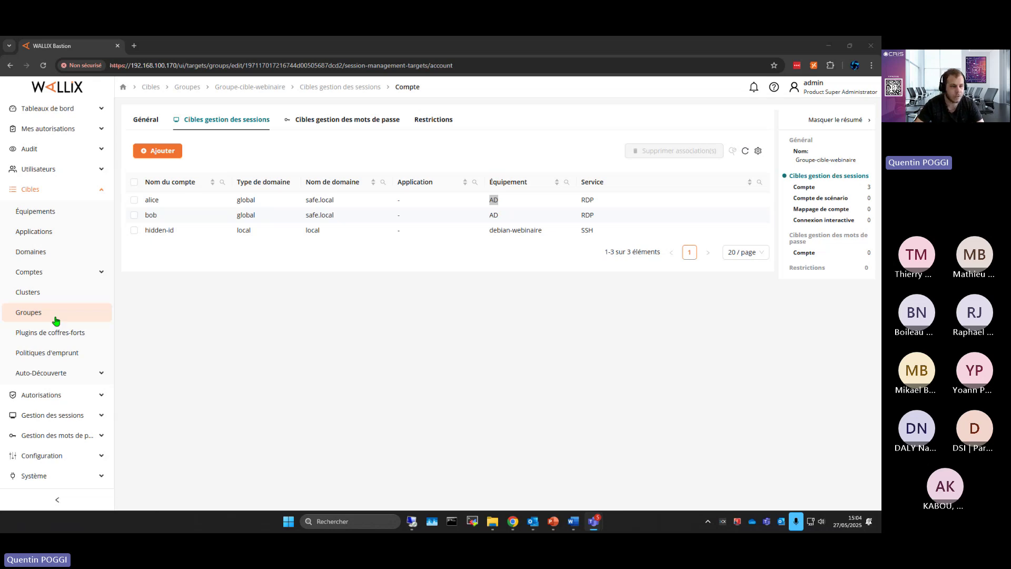
# Reopen the Demo-webinaire authorization to check its groups, and show the user management options
pyautogui.click(41, 395)
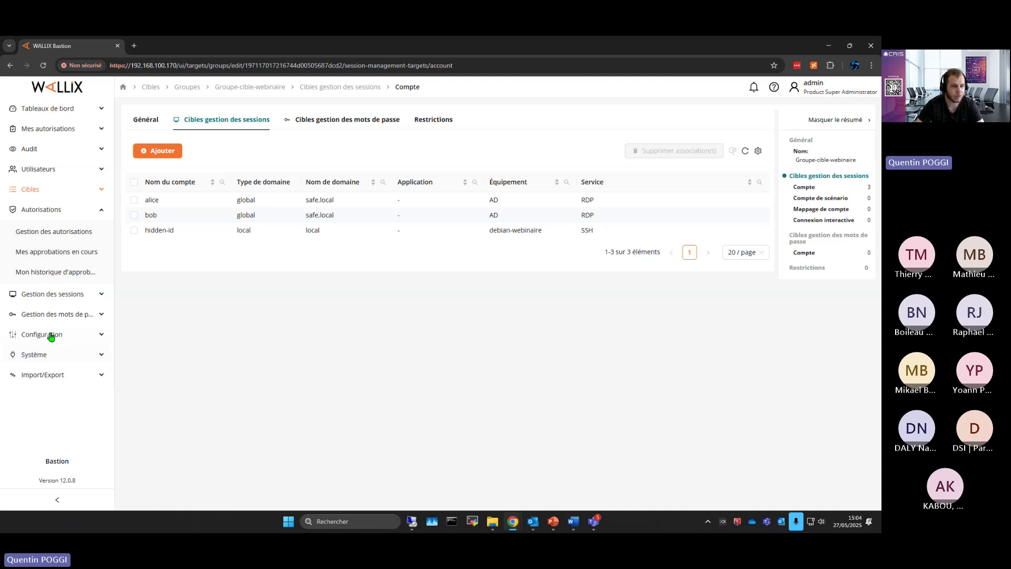
pyautogui.click(53, 232)
pyautogui.click(170, 173)
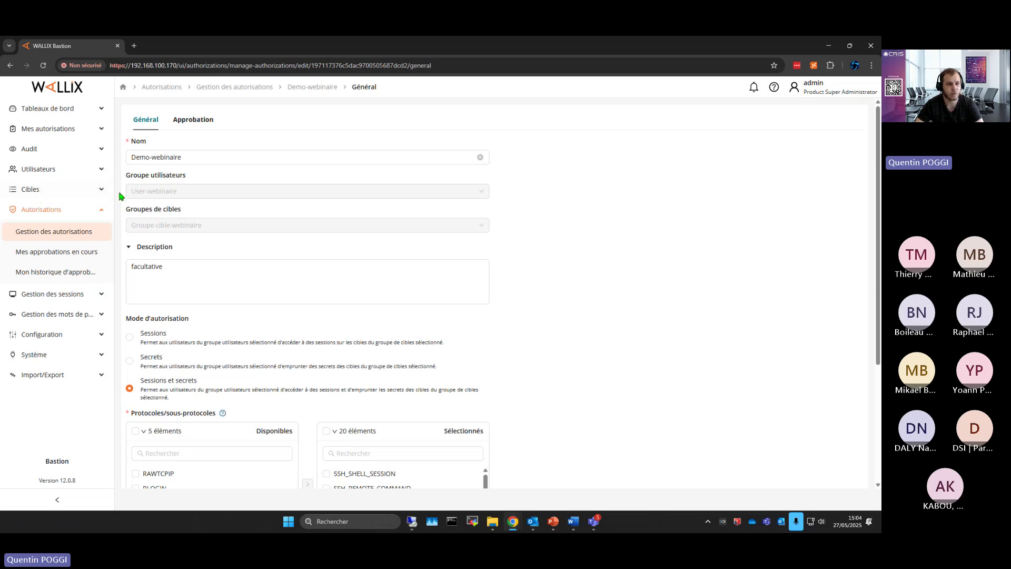
pyautogui.click(50, 171)
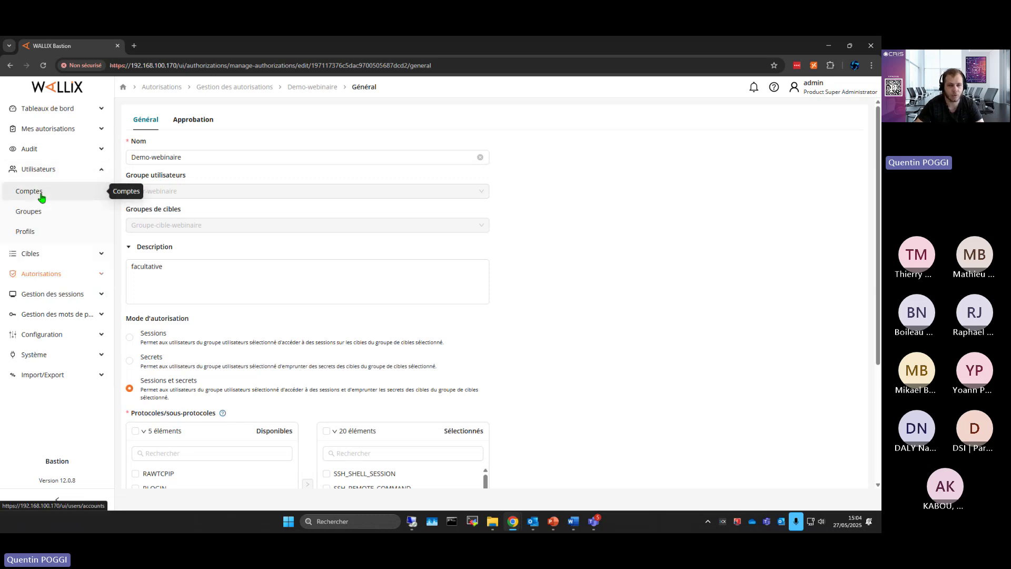